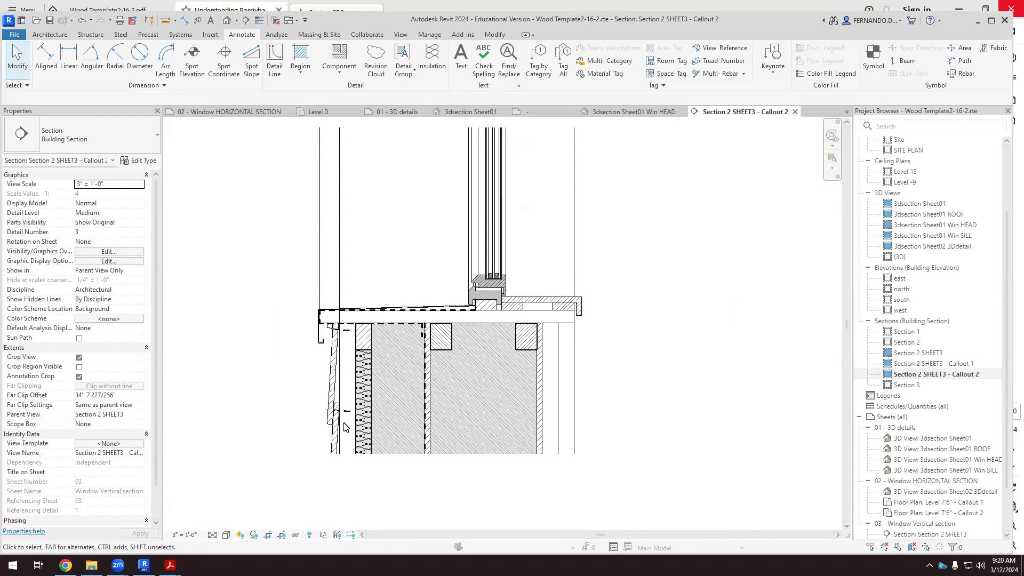
# Examine the window sill, wall layers and framing in the Section 2 SHEET3 - Callout 2 detail.
pyautogui.scroll(2, 347, 426)
pyautogui.scroll(1, 346, 425)
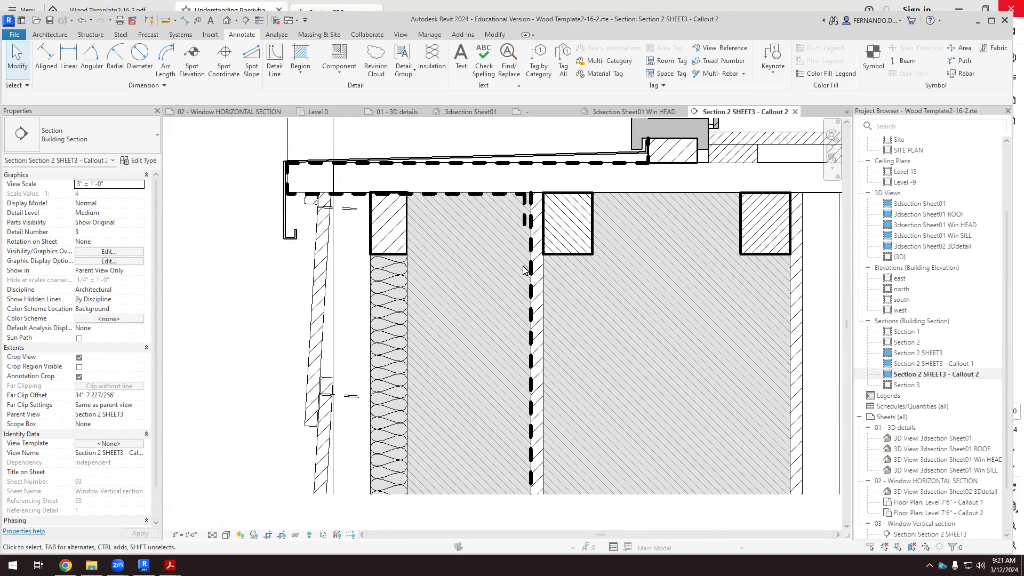
pyautogui.scroll(-3, 467, 263)
pyautogui.scroll(4, 548, 285)
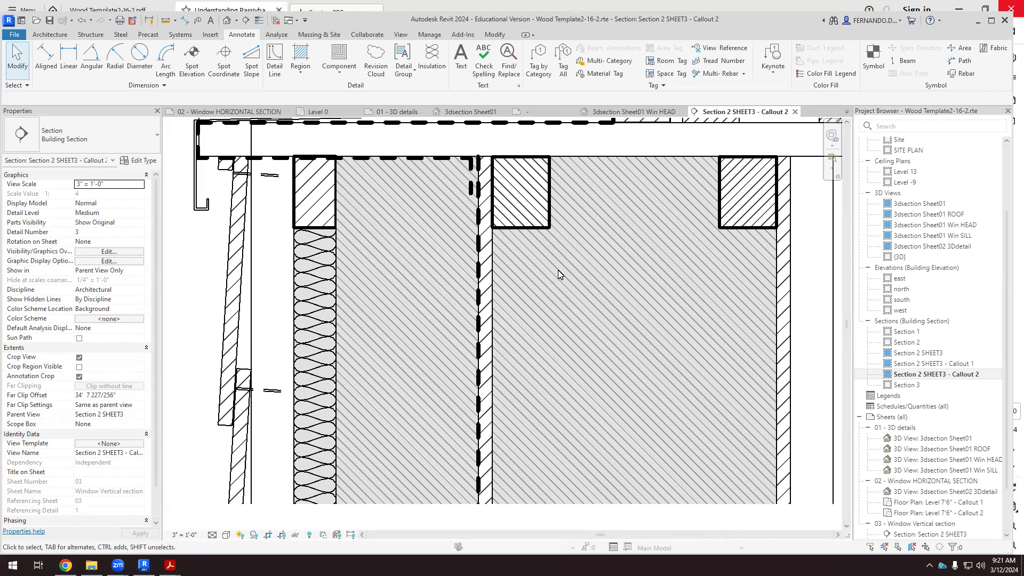
pyautogui.scroll(1, 559, 269)
pyautogui.scroll(-1, 447, 262)
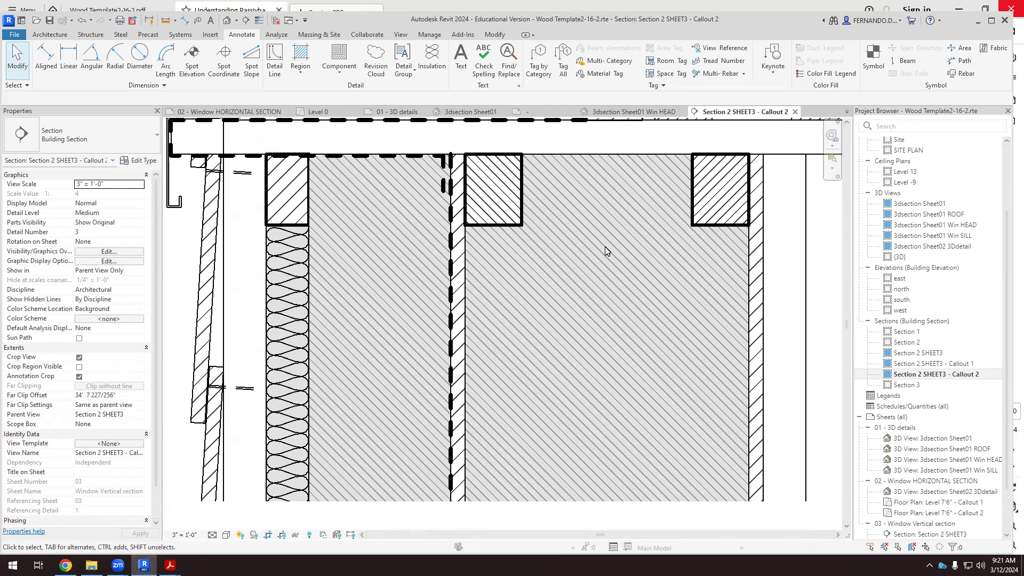
pyautogui.scroll(-2, 516, 286)
pyautogui.scroll(-2, 497, 313)
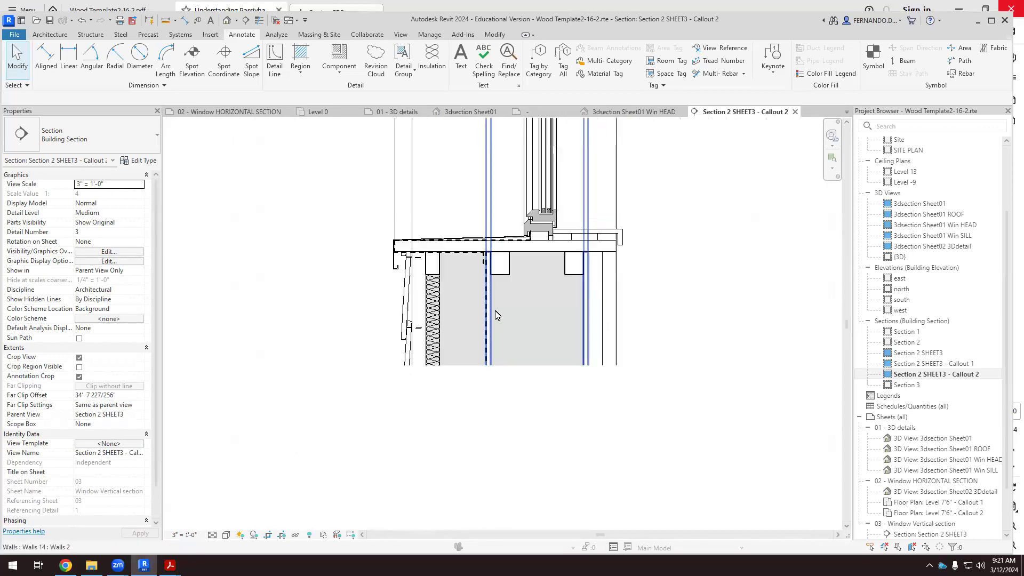
pyautogui.scroll(-4, 512, 310)
pyautogui.scroll(5, 544, 217)
pyautogui.scroll(1, 544, 218)
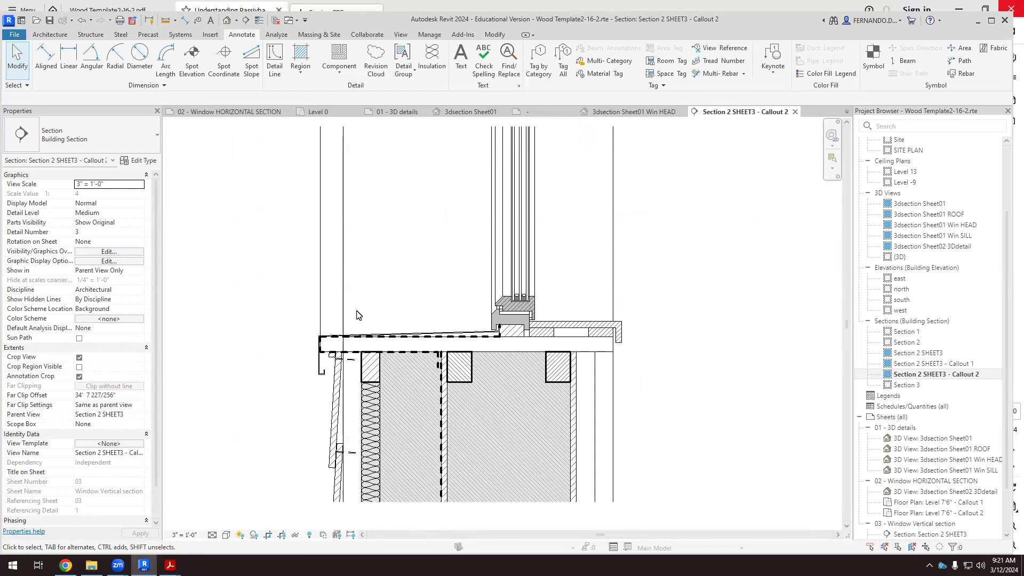
pyautogui.scroll(-3, 377, 299)
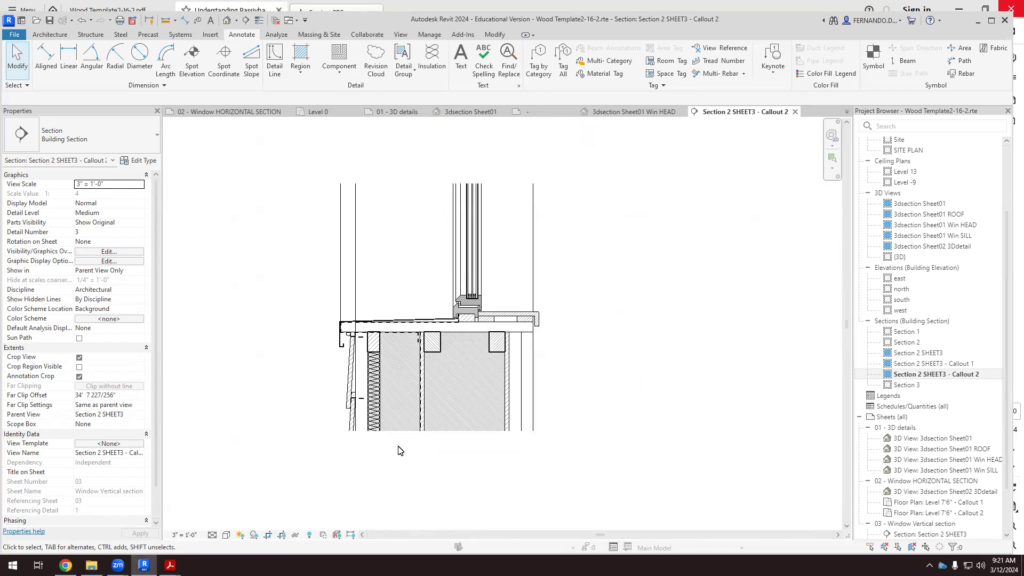
pyautogui.scroll(-4, 400, 443)
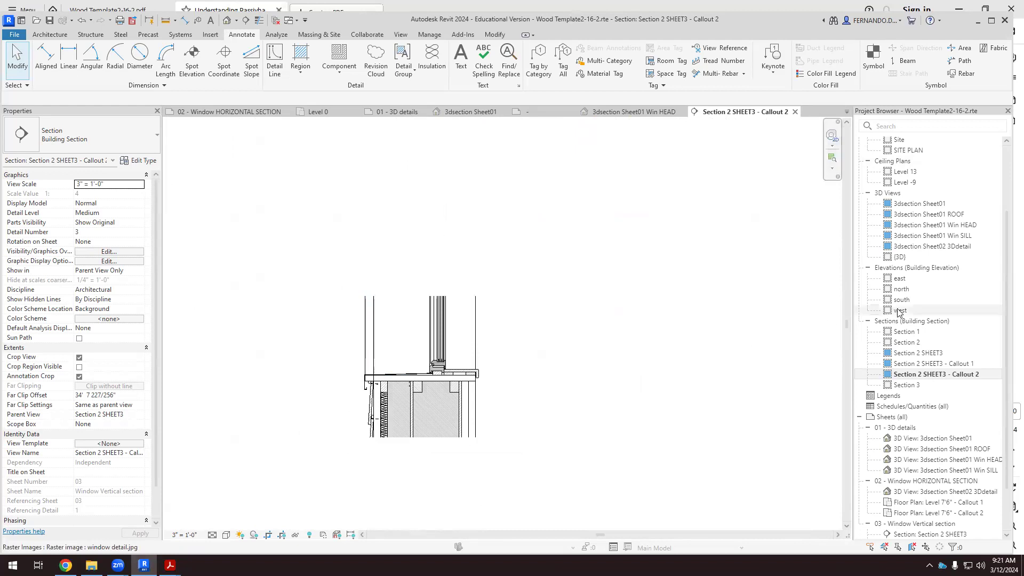
# Open the Section 2 SHEET3 - Callout 1 view, toggle Thin Lines and inspect the wall and beams above the window.
pyautogui.doubleClick(955, 364)
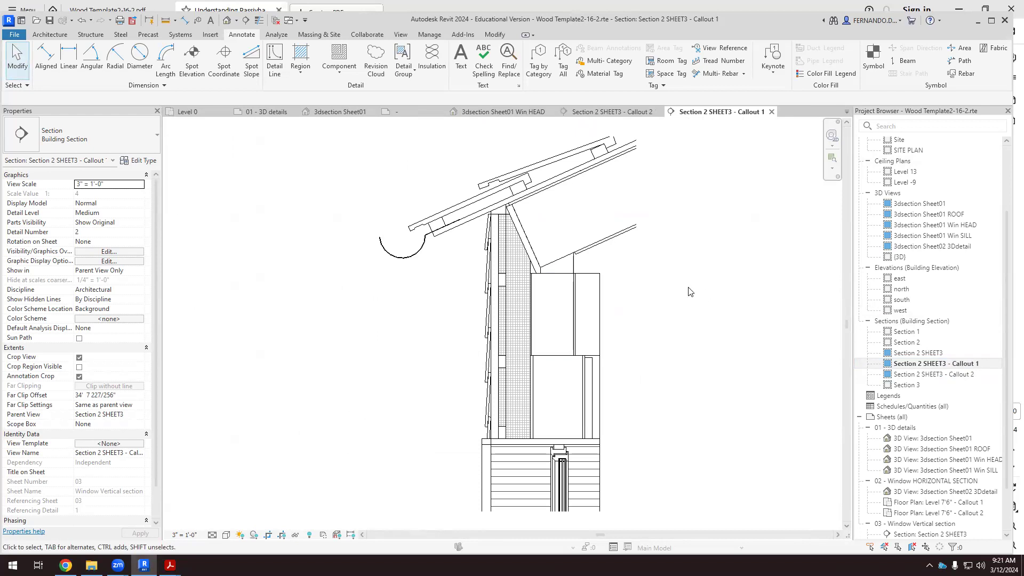
pyautogui.click(263, 21)
pyautogui.scroll(5, 480, 234)
pyautogui.scroll(-6, 468, 237)
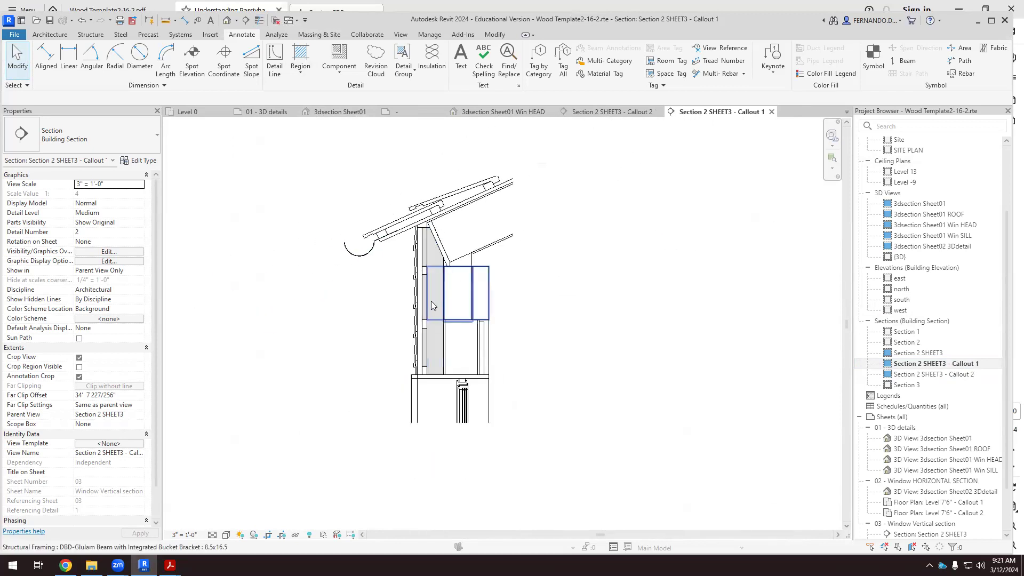
pyautogui.scroll(8, 432, 298)
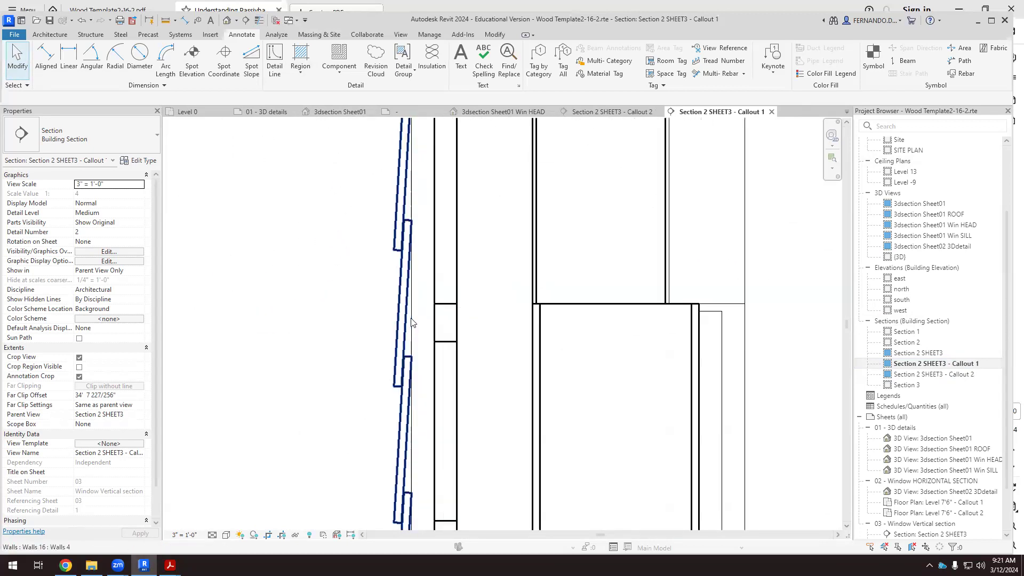
pyautogui.scroll(2, 411, 322)
pyautogui.scroll(-2, 461, 292)
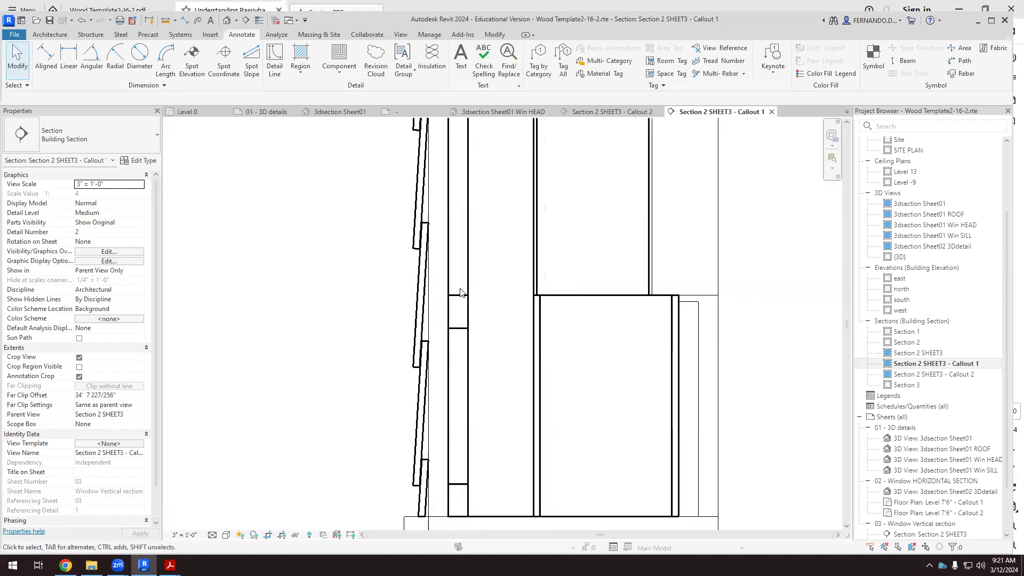
pyautogui.scroll(-3, 461, 292)
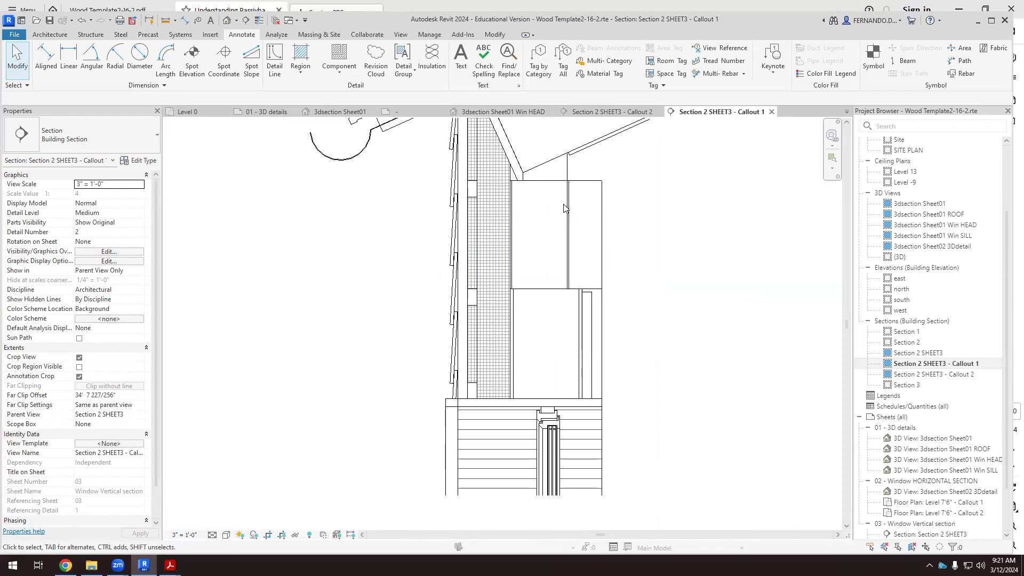
pyautogui.scroll(2, 565, 181)
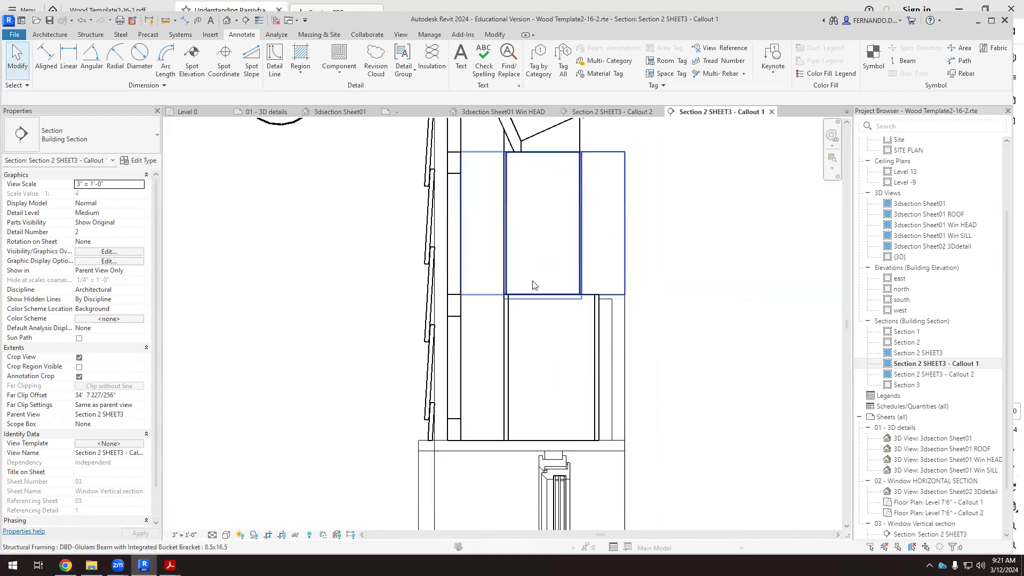
pyautogui.click(565, 156)
pyautogui.click(670, 201)
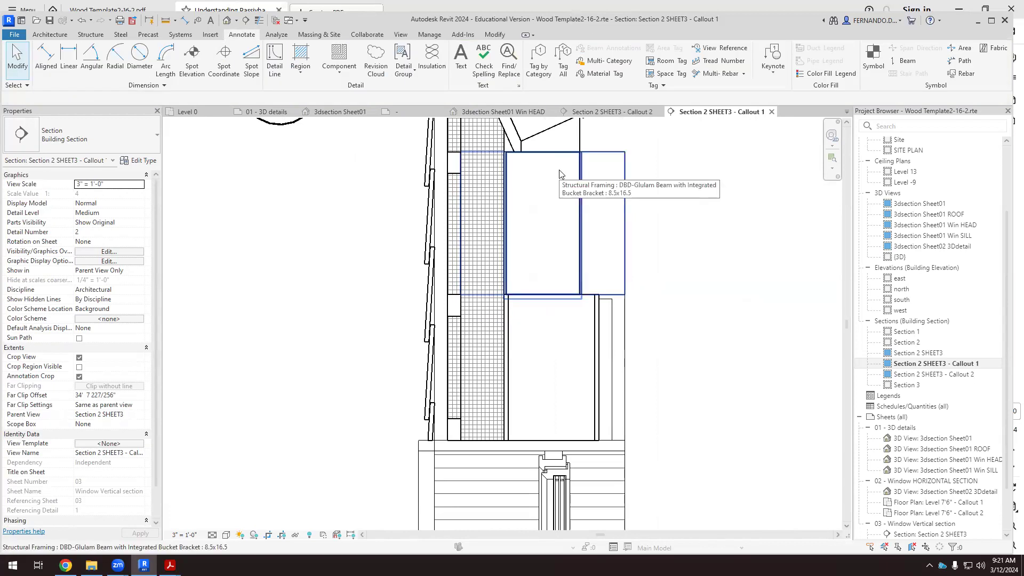
pyautogui.click(554, 152)
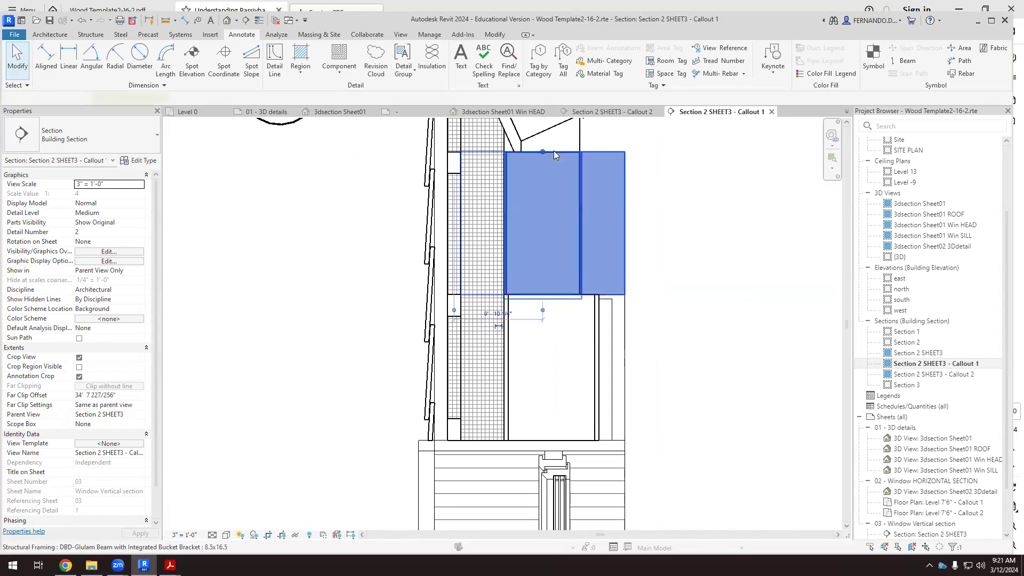
pyautogui.press('Escape')
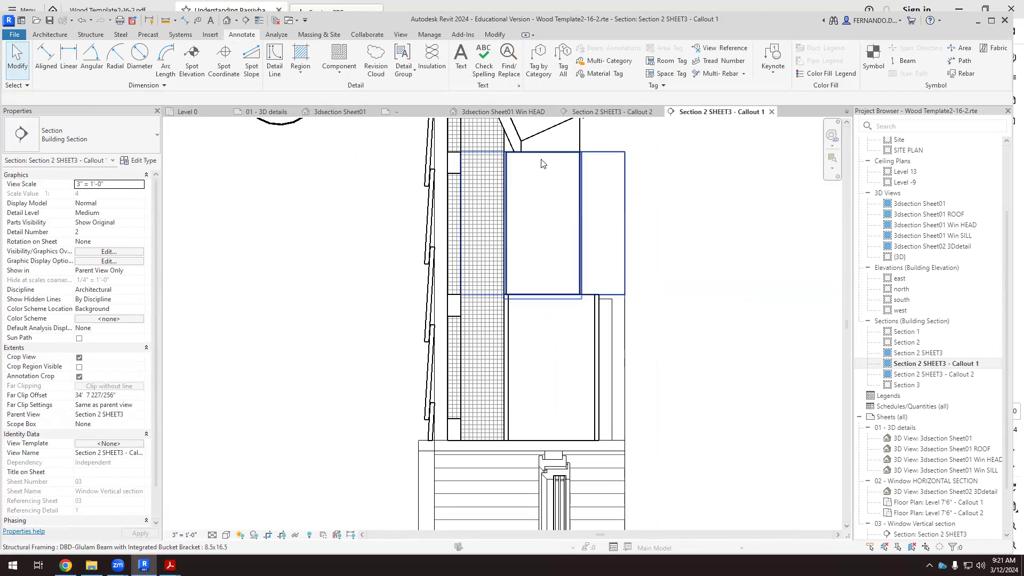
pyautogui.click(543, 156)
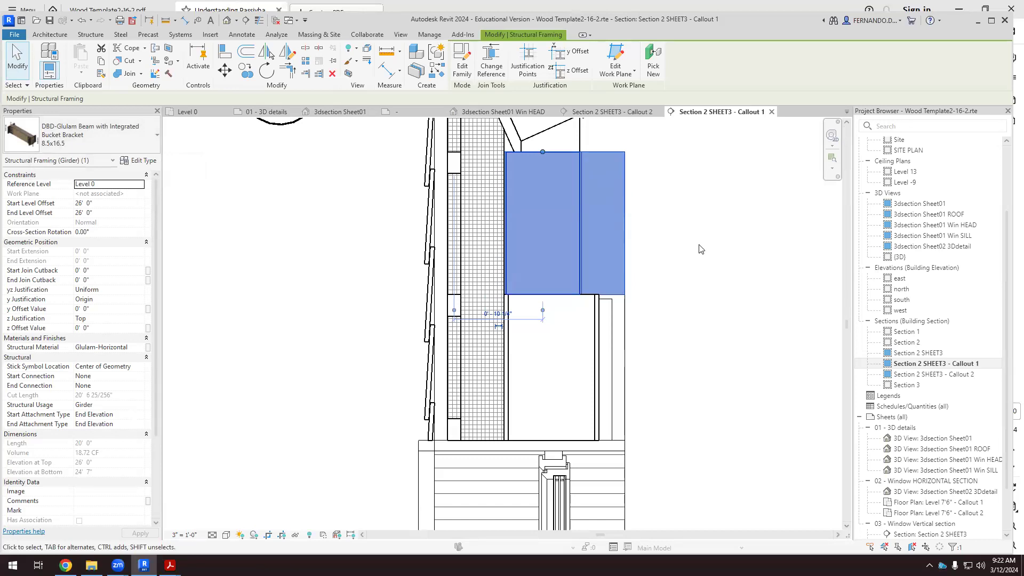
pyautogui.scroll(-1, 699, 245)
pyautogui.press('Escape')
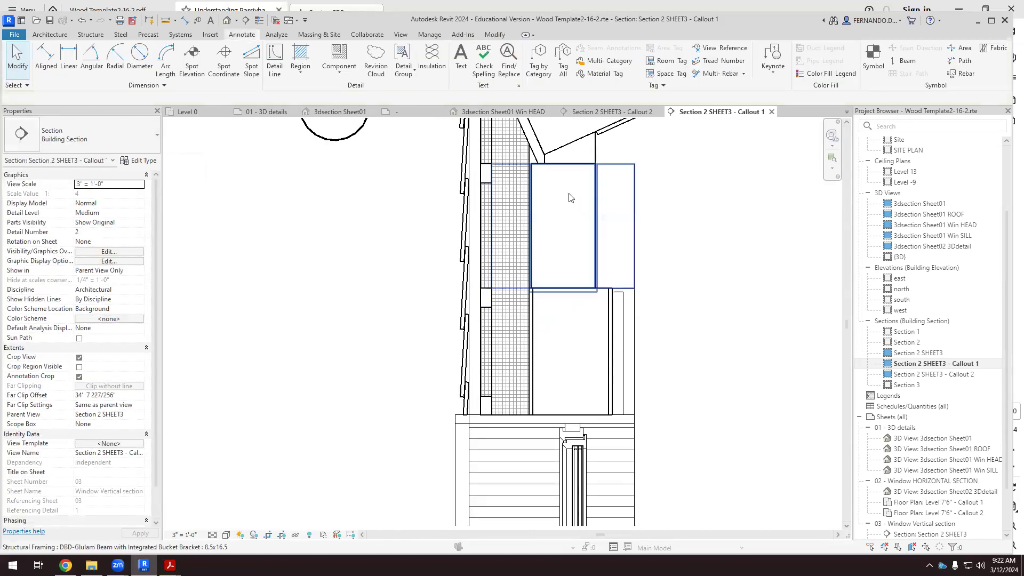
# Override the upper glulam beam's graphics by element with a solid-fill surface background pattern in RGB 192-192-192.
pyautogui.click(580, 169)
pyautogui.rightClick(579, 165)
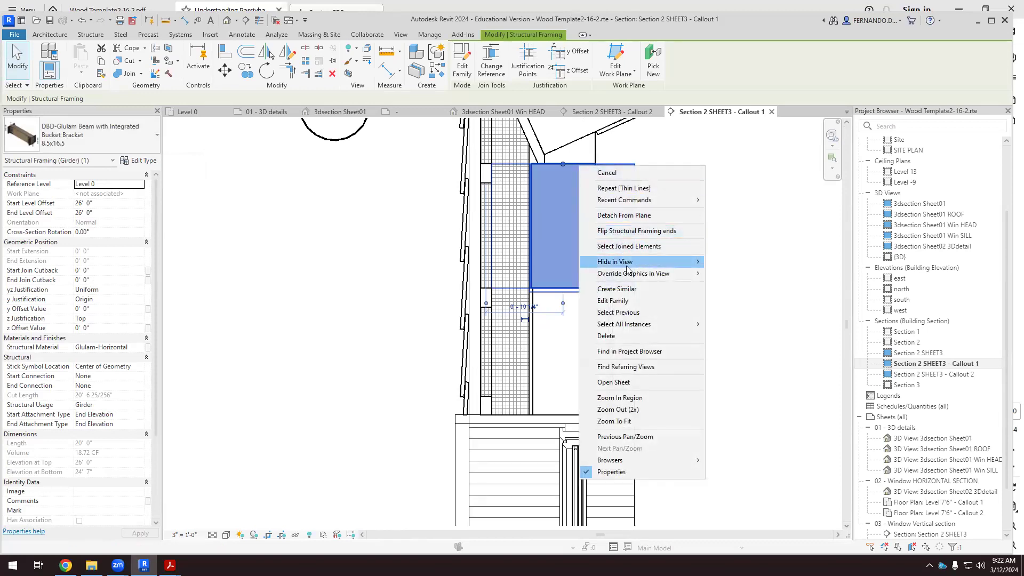
pyautogui.moveTo(693, 274)
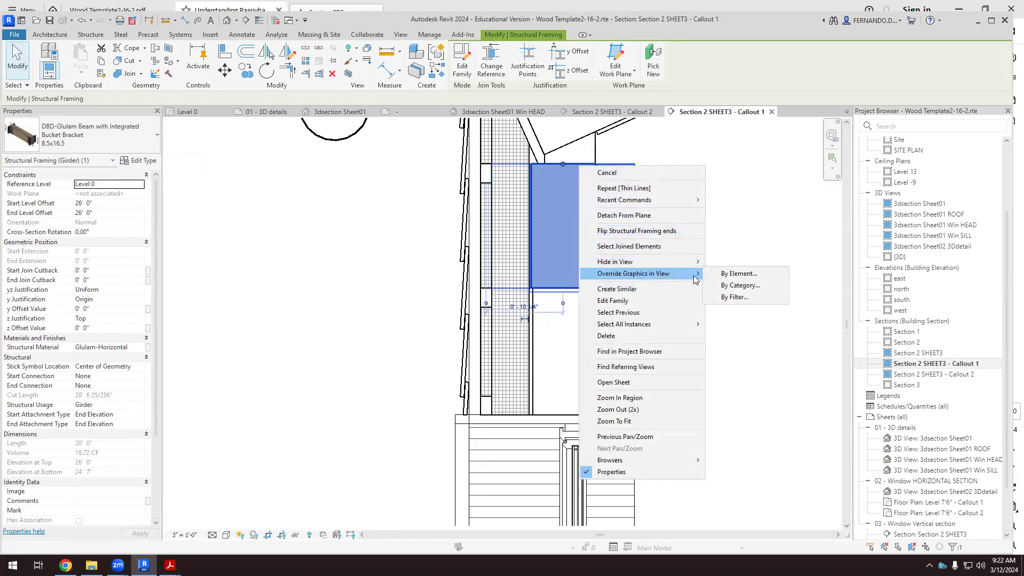
pyautogui.click(730, 275)
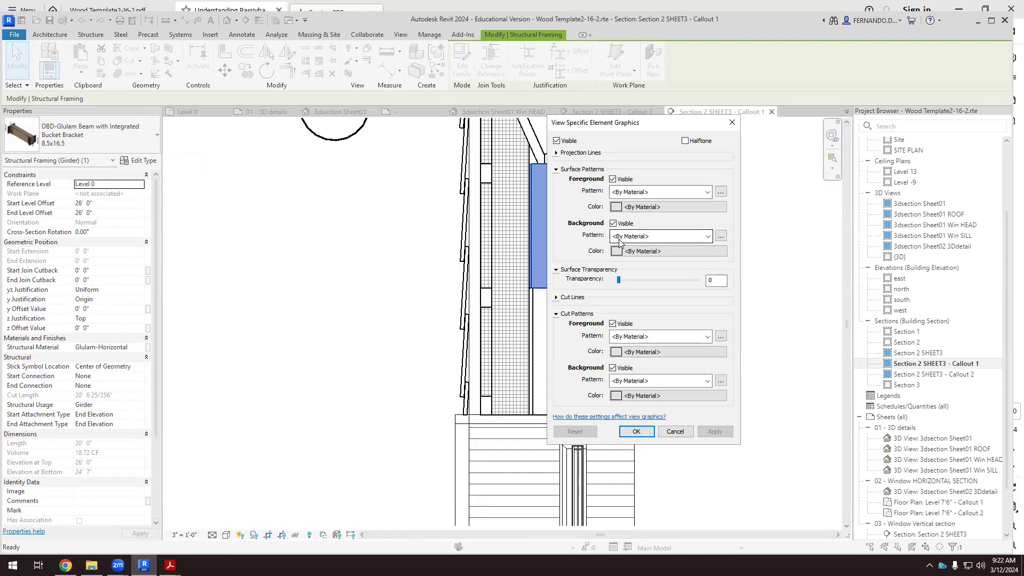
pyautogui.click(655, 238)
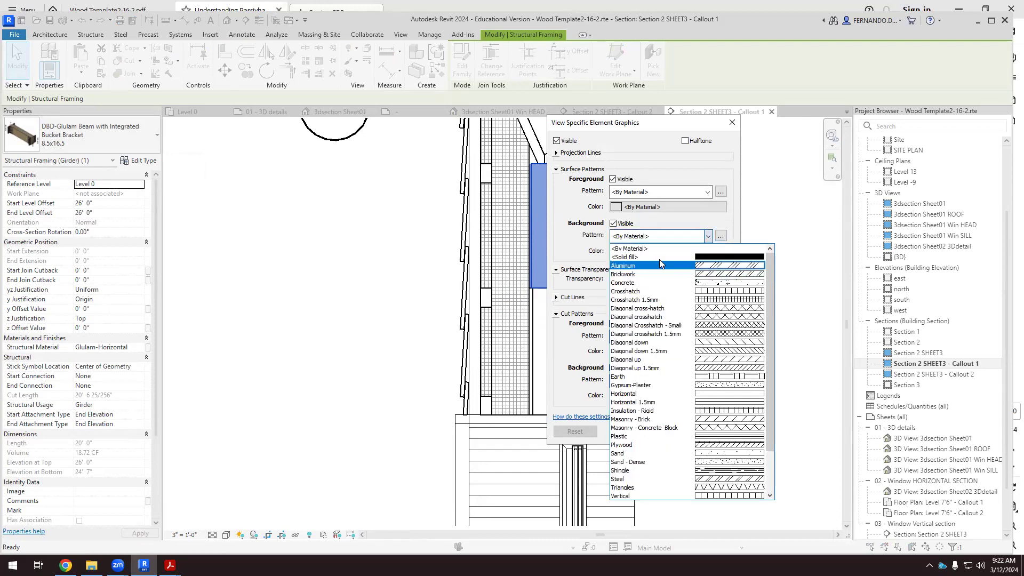
pyautogui.click(684, 259)
pyautogui.click(623, 253)
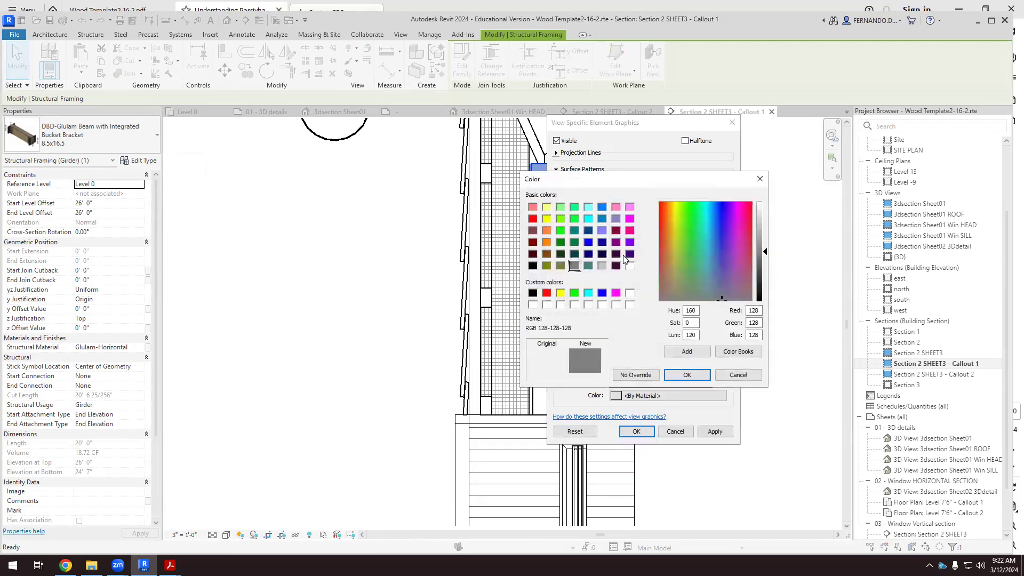
pyautogui.click(601, 266)
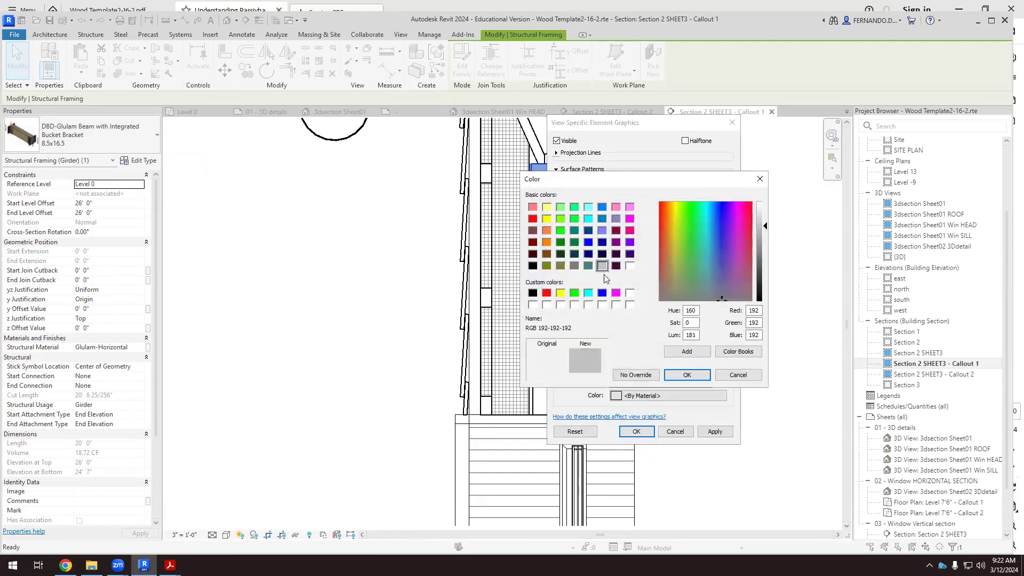
pyautogui.click(696, 375)
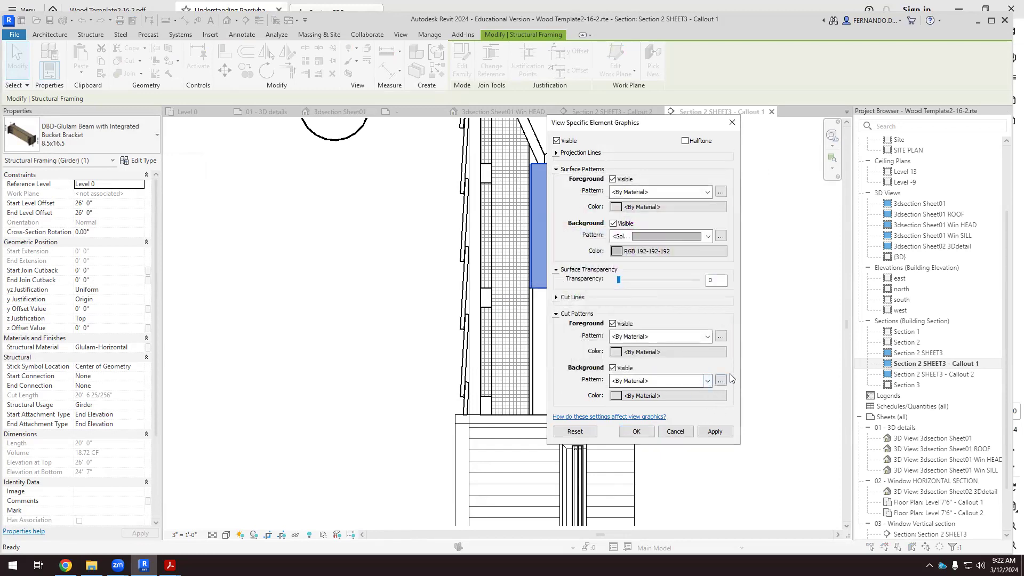
pyautogui.click(715, 432)
# Turn off the visibility of the beam's surface background pattern and apply the change.
pyautogui.moveTo(660, 128); pyautogui.dragTo(774, 123)
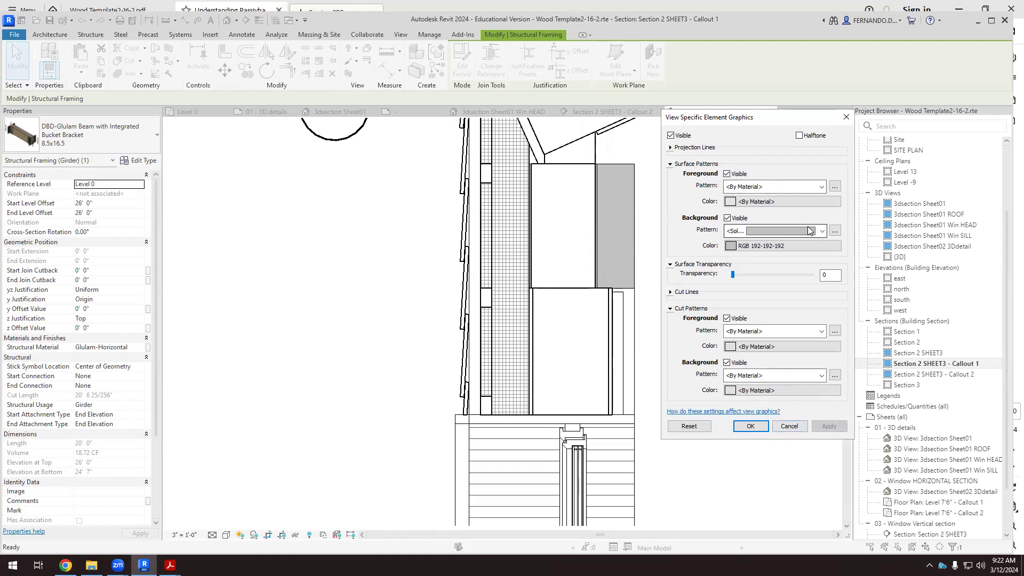
pyautogui.click(727, 218)
pyautogui.click(829, 426)
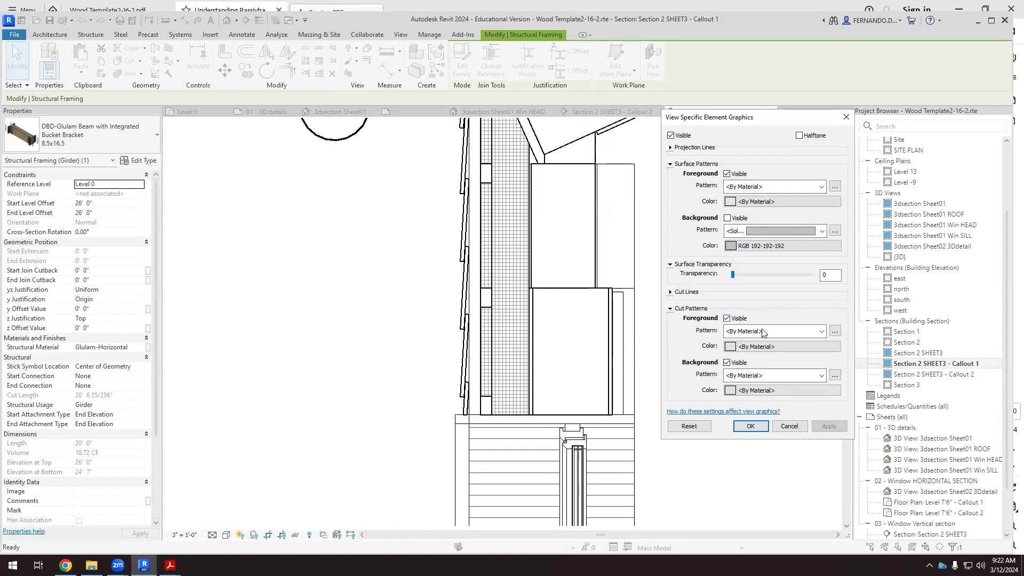
# Set the beam's cut background pattern to solid fill in RGB 128-128-128 and apply it.
pyautogui.click(740, 375)
pyautogui.click(826, 128)
pyautogui.click(783, 390)
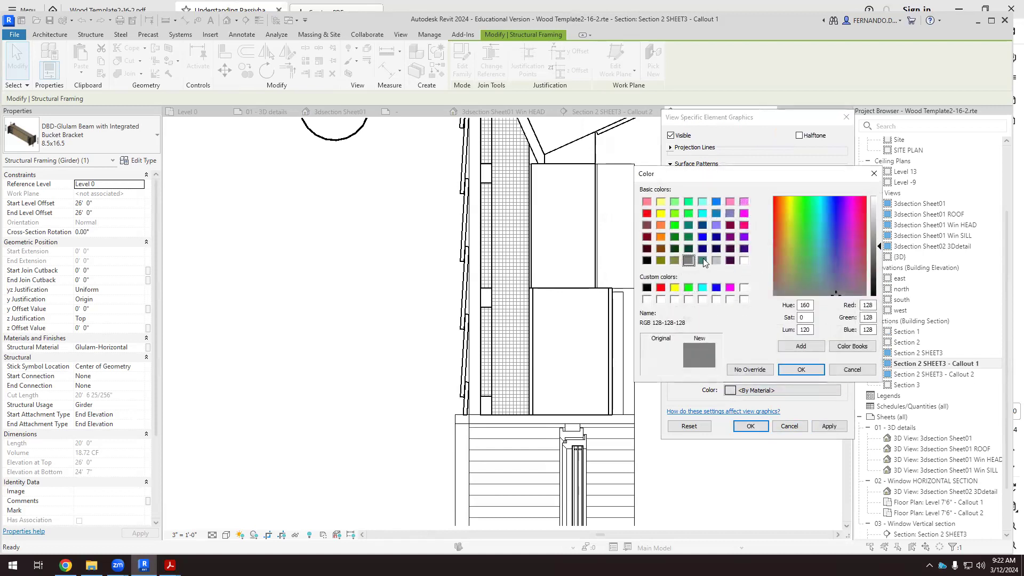
pyautogui.click(801, 370)
pyautogui.click(829, 425)
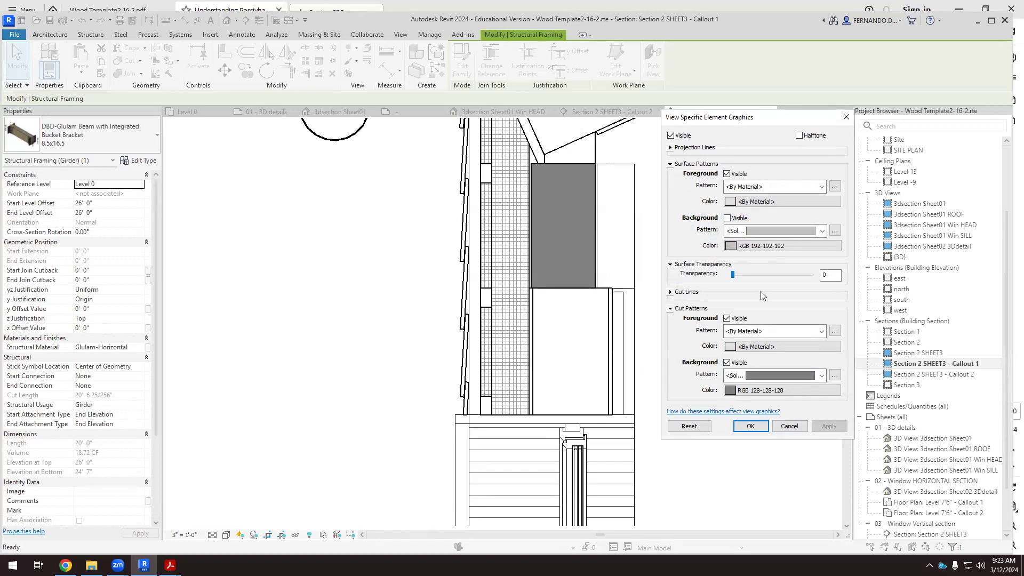
# Change the beam's cut background color to RGB 192-192-192 and apply it.
pyautogui.click(805, 375)
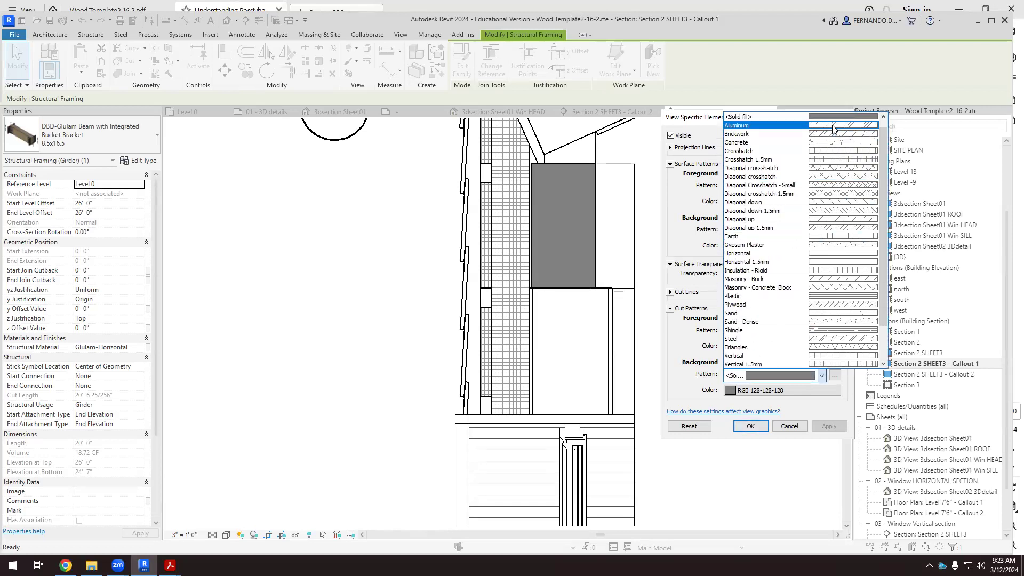
pyautogui.click(729, 389)
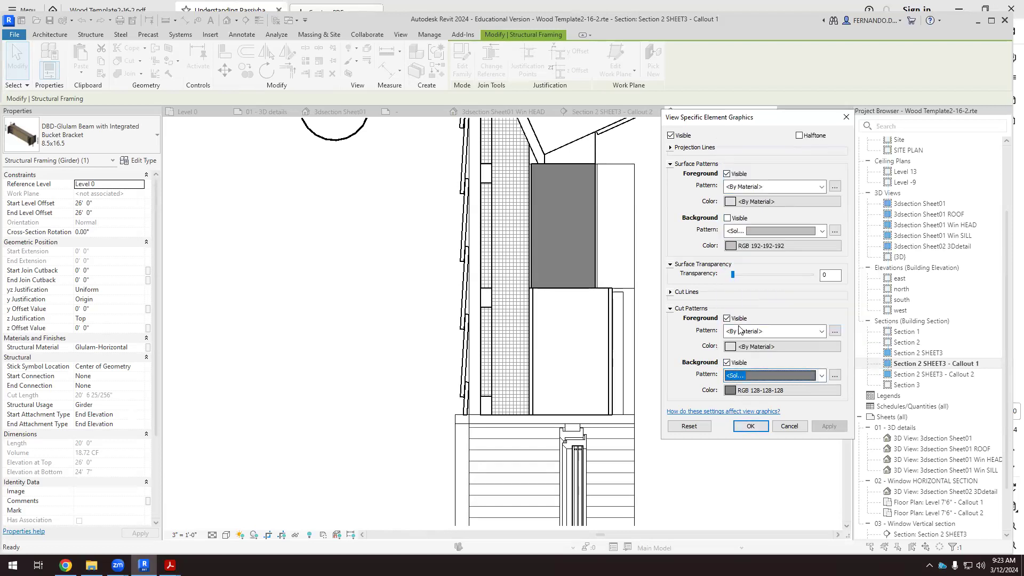
pyautogui.click(747, 390)
pyautogui.click(717, 260)
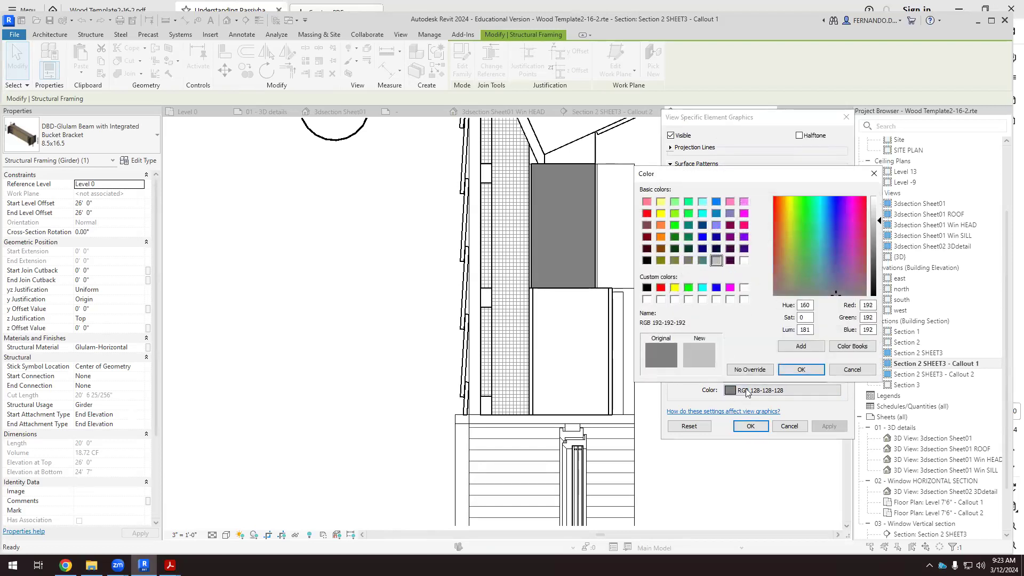
pyautogui.click(801, 369)
pyautogui.click(833, 422)
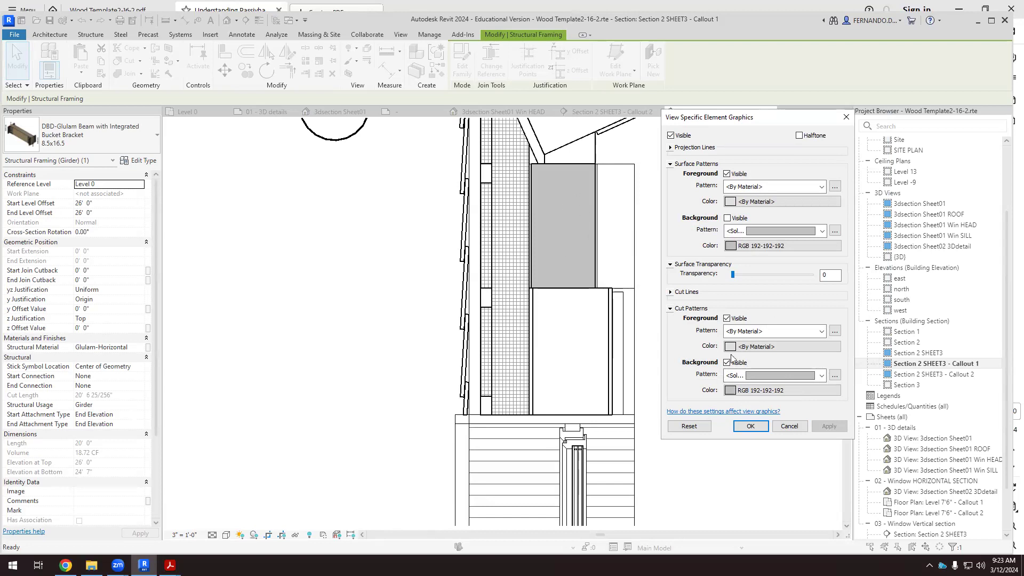
# Try the Wood 2 pattern as the beam's cut foreground and apply it.
pyautogui.click(811, 332)
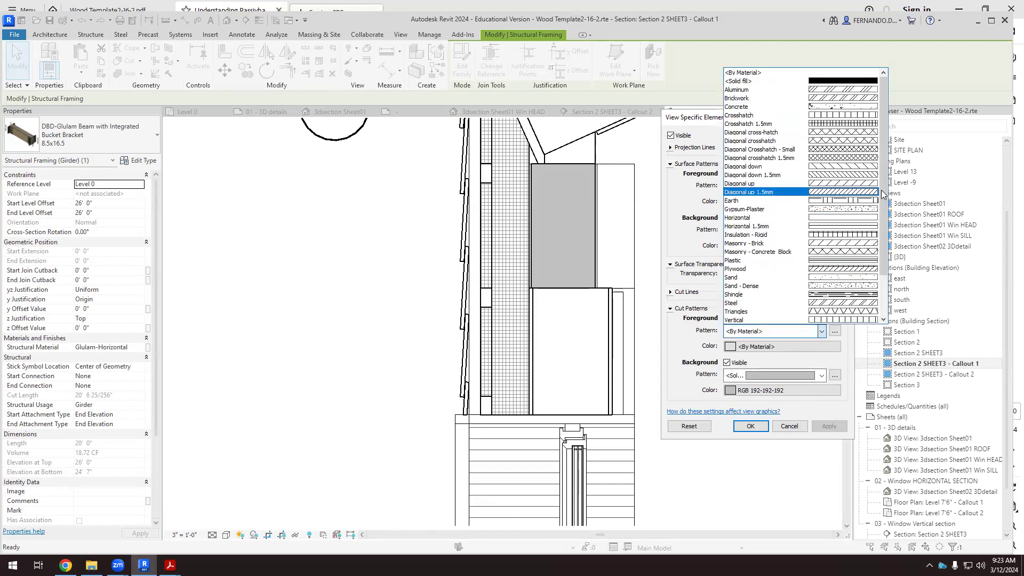
pyautogui.scroll(-2, 883, 194)
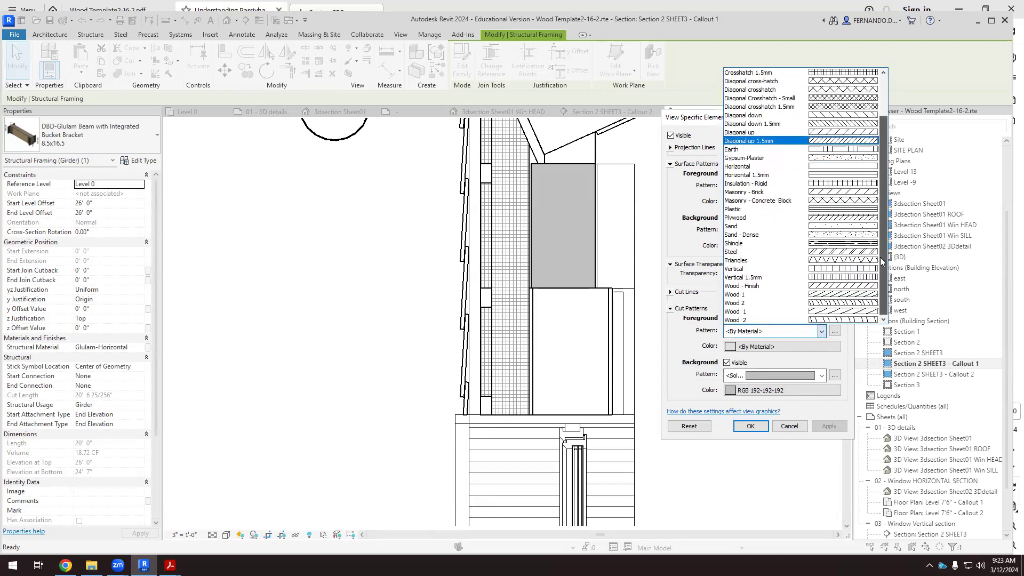
pyautogui.click(847, 303)
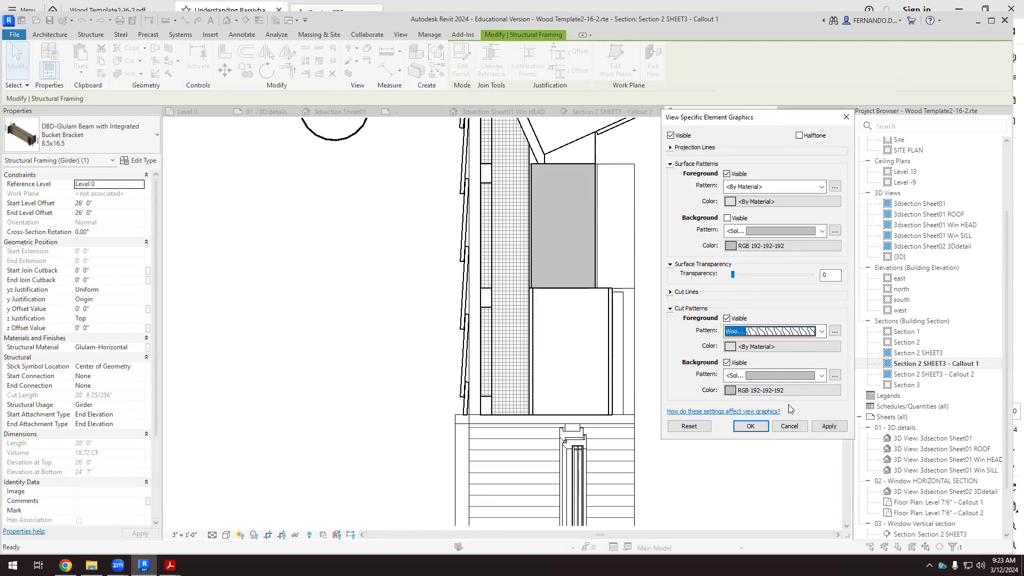
pyautogui.click(827, 427)
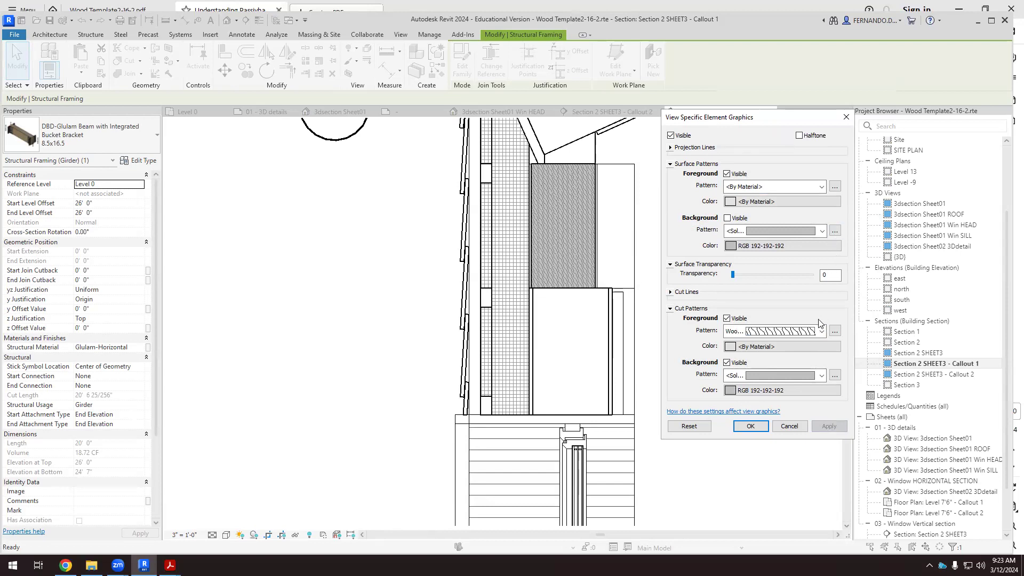
# Try the Wood 1 pattern as the beam's cut foreground and apply it.
pyautogui.click(824, 331)
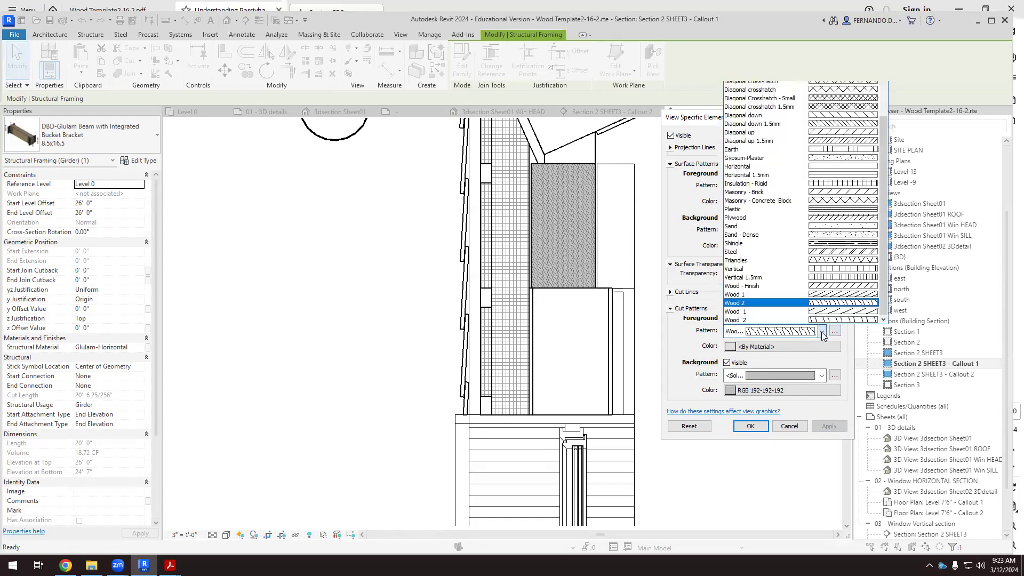
pyautogui.click(844, 297)
pyautogui.click(828, 427)
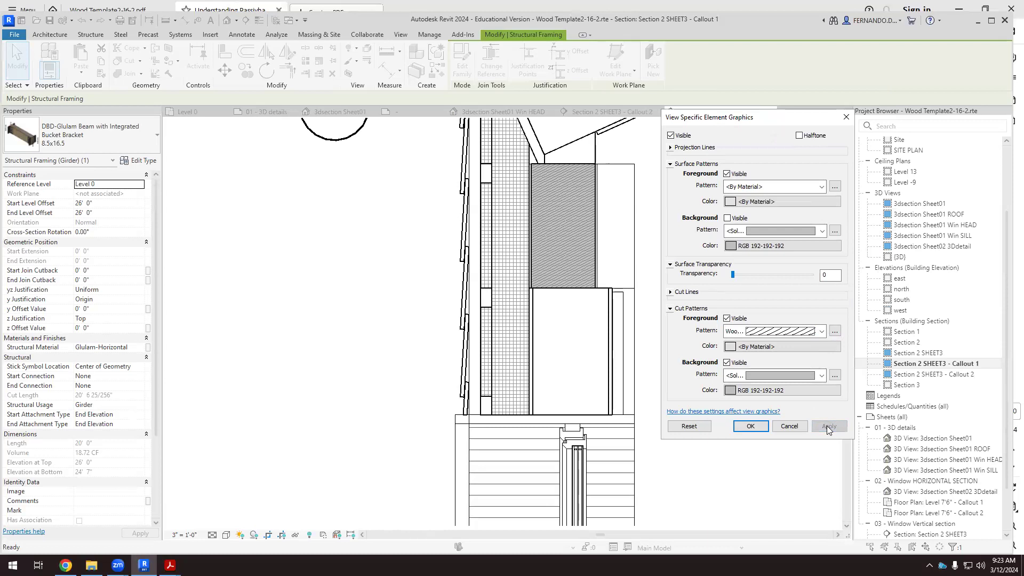
# Set the beam's cut foreground pattern to Wood - Finish, apply it, accept the graphics override and deselect the beam.
pyautogui.click(822, 331)
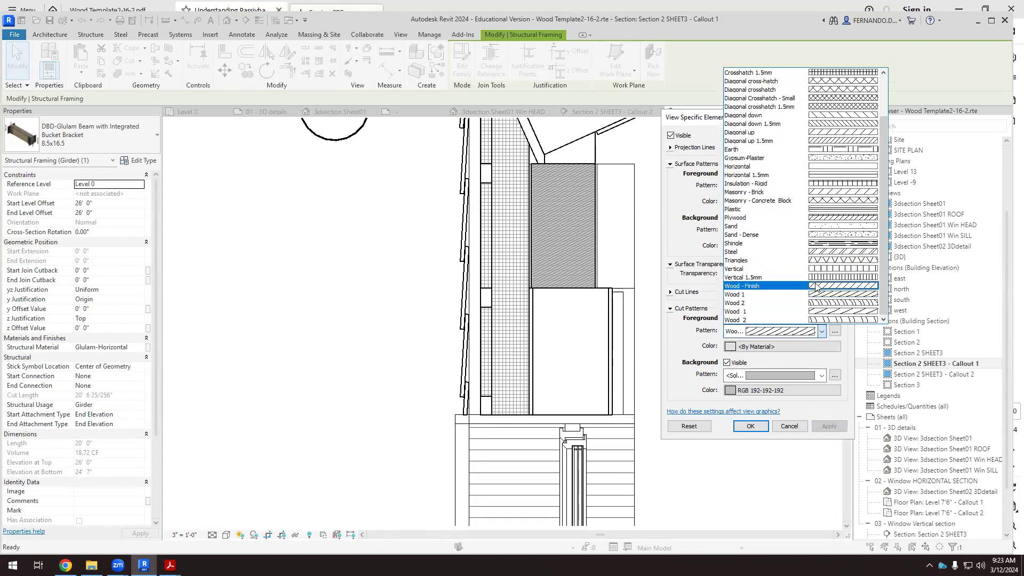
pyautogui.click(829, 287)
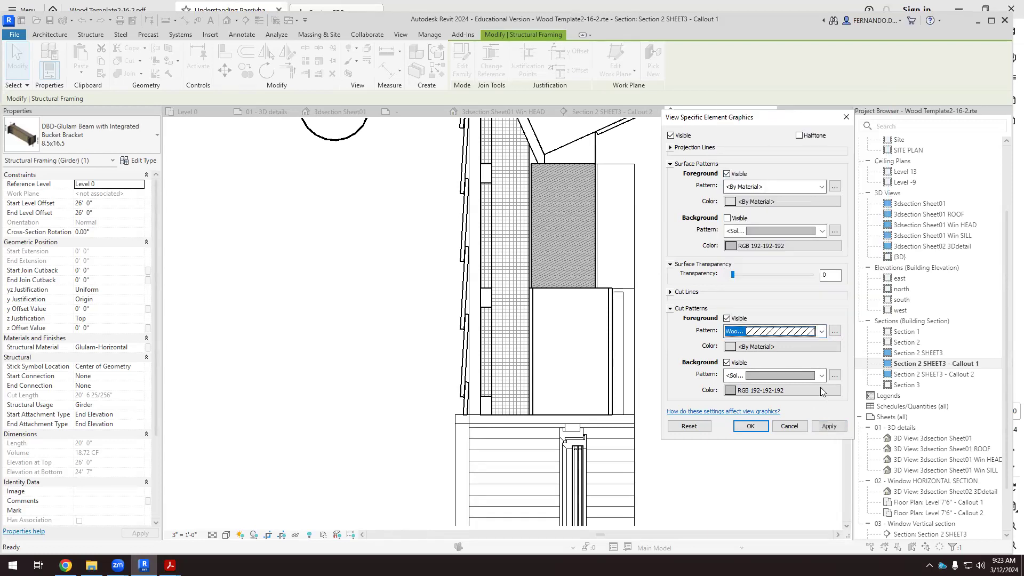
pyautogui.click(830, 429)
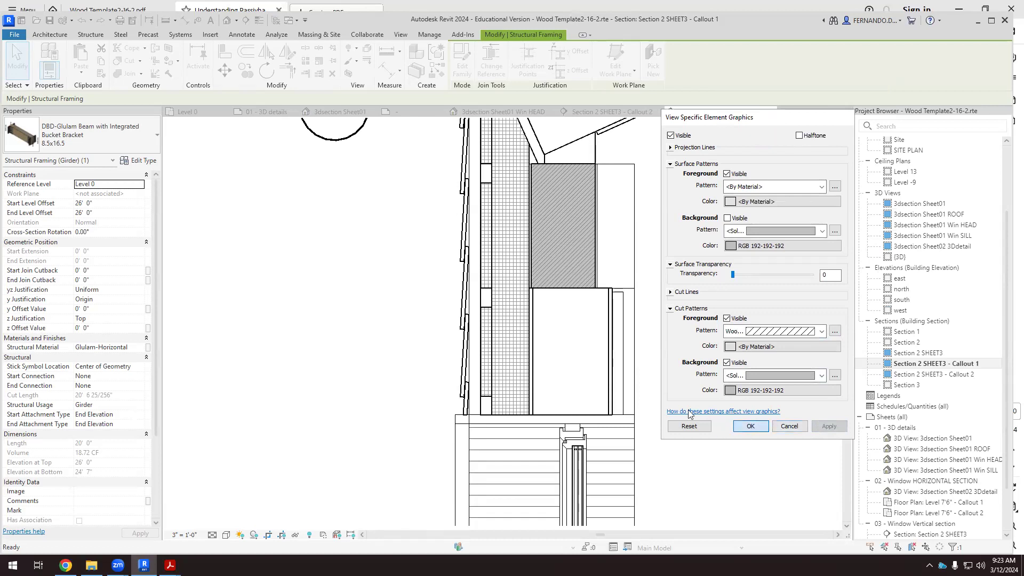
pyautogui.click(751, 426)
pyautogui.click(687, 286)
# Examine the beam's cut hatch and the wedge-shaped structural framing piece directly above it.
pyautogui.scroll(-2, 688, 286)
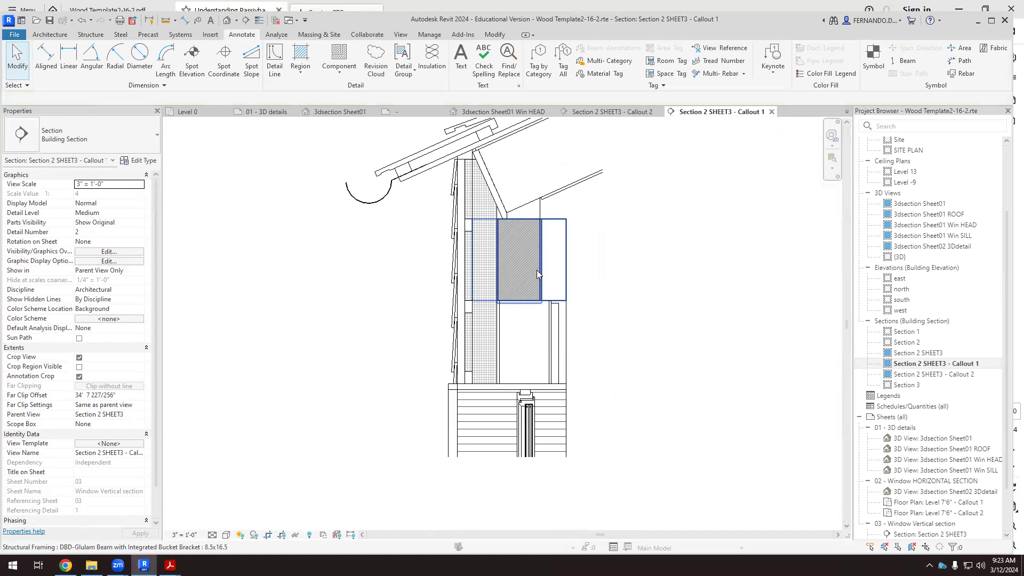
pyautogui.scroll(1, 536, 271)
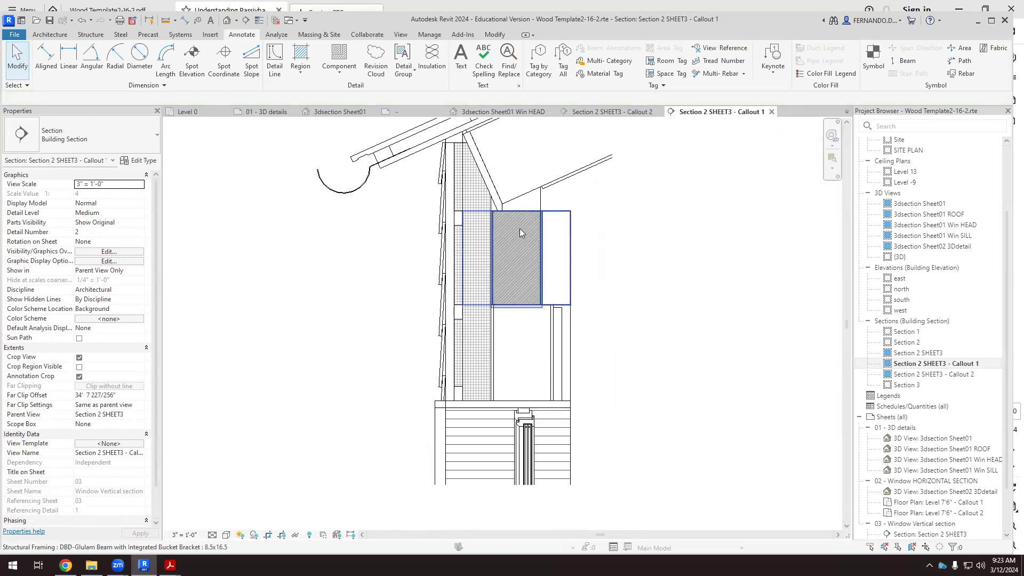
pyautogui.scroll(2, 520, 228)
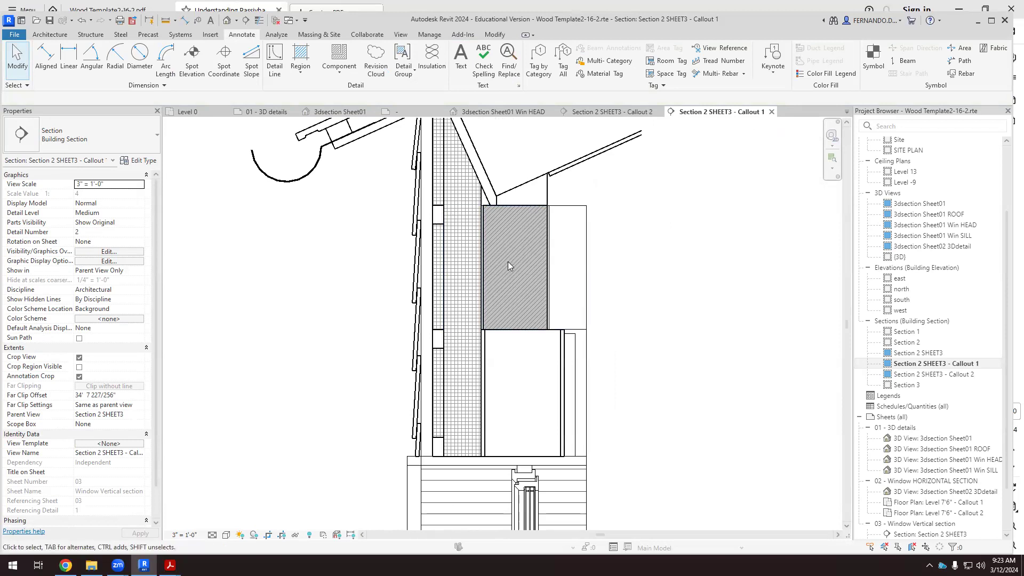
pyautogui.scroll(-2, 507, 262)
pyautogui.scroll(3, 528, 192)
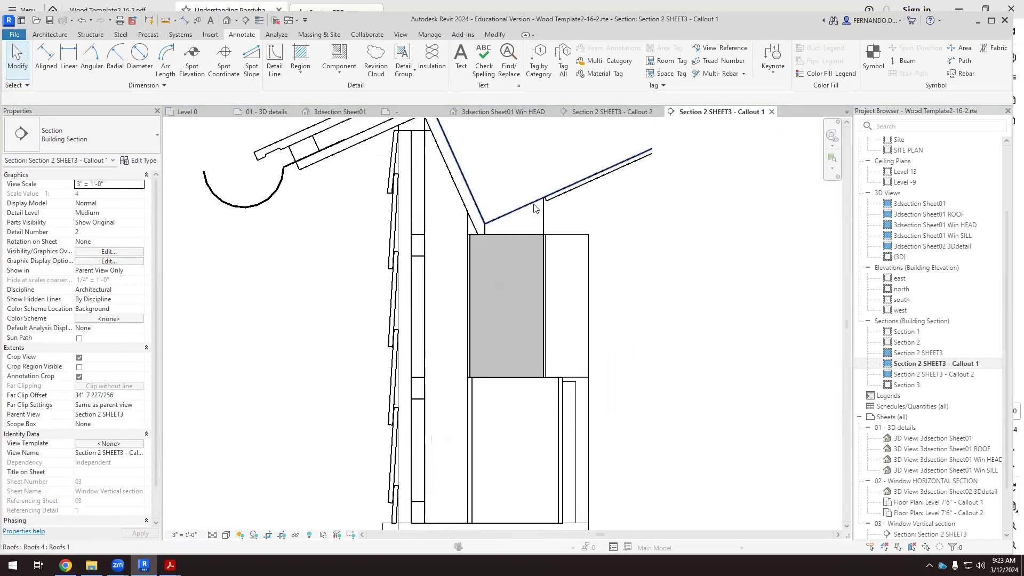
pyautogui.click(513, 223)
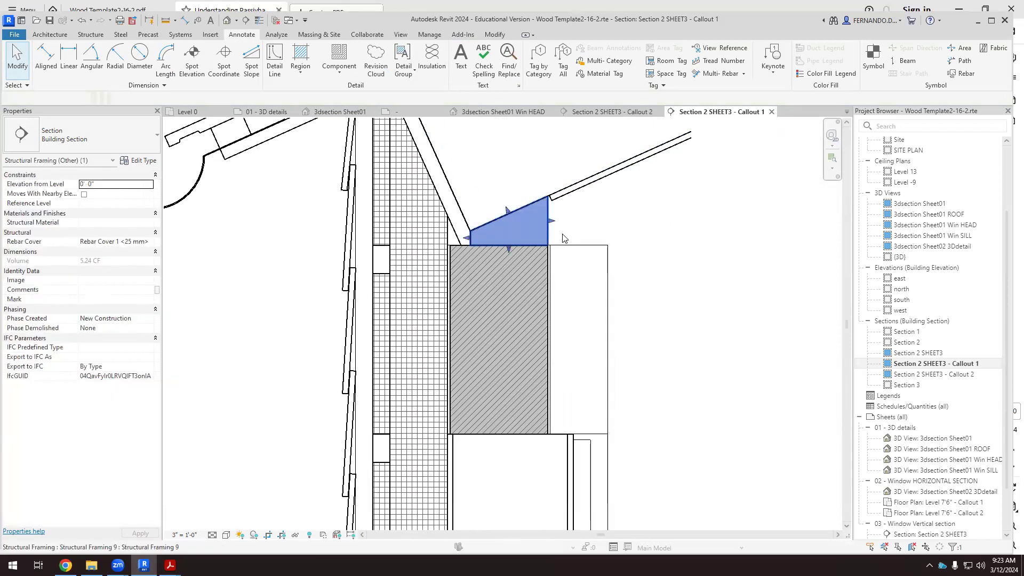
pyautogui.scroll(2, 508, 185)
pyautogui.click(696, 235)
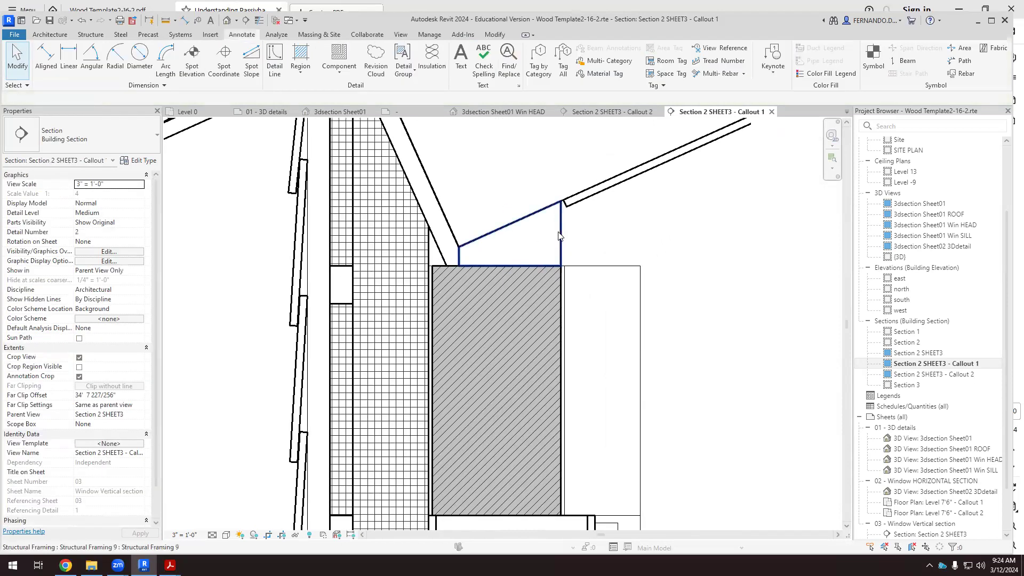
pyautogui.scroll(-2, 491, 260)
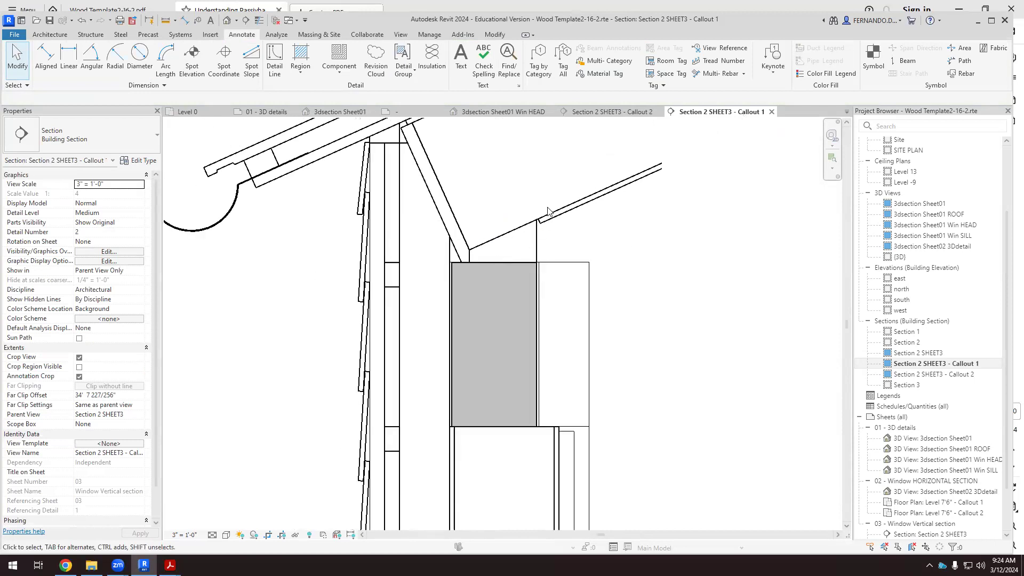
# Override the wedge-shaped framing piece's graphics by element with a Diagonal up 1.5mm cut foreground pattern and accept the change.
pyautogui.click(536, 250)
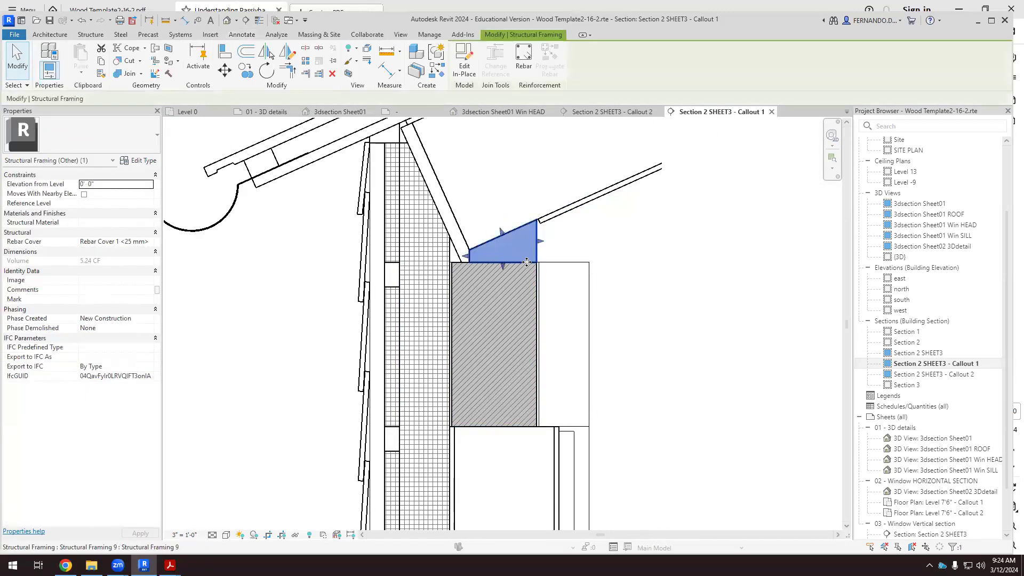
pyautogui.rightClick(532, 238)
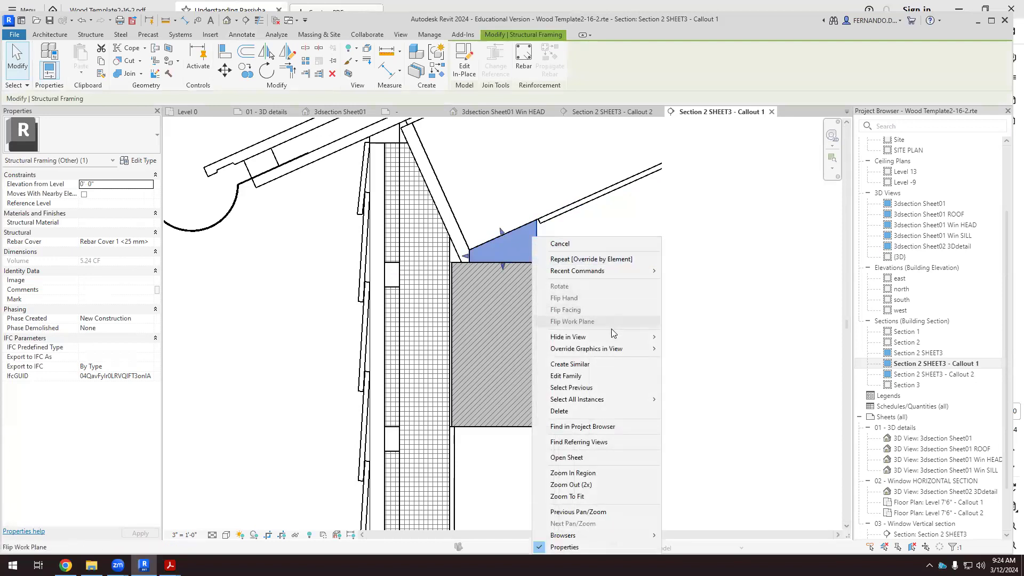
pyautogui.moveTo(628, 350)
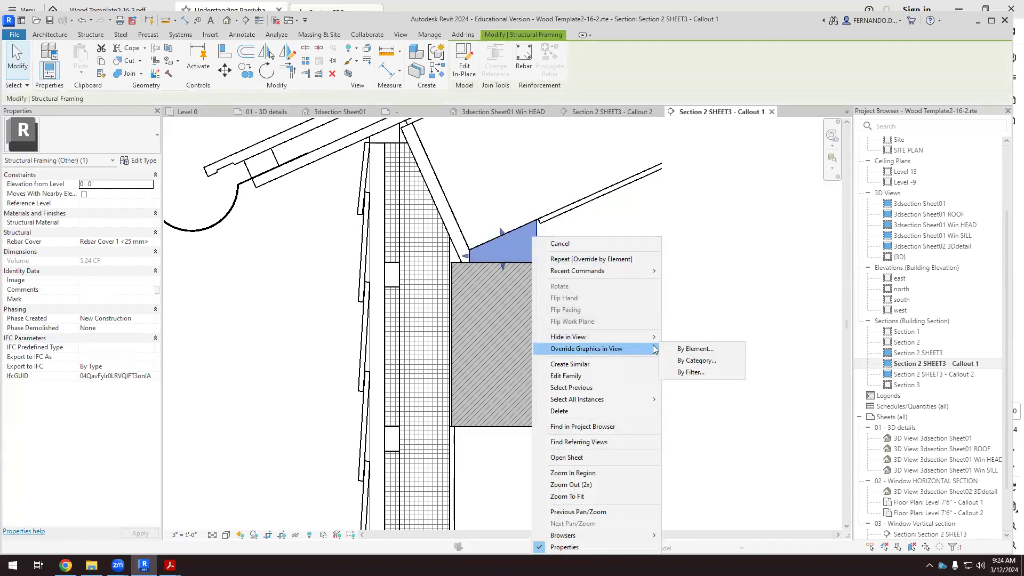
pyautogui.click(703, 351)
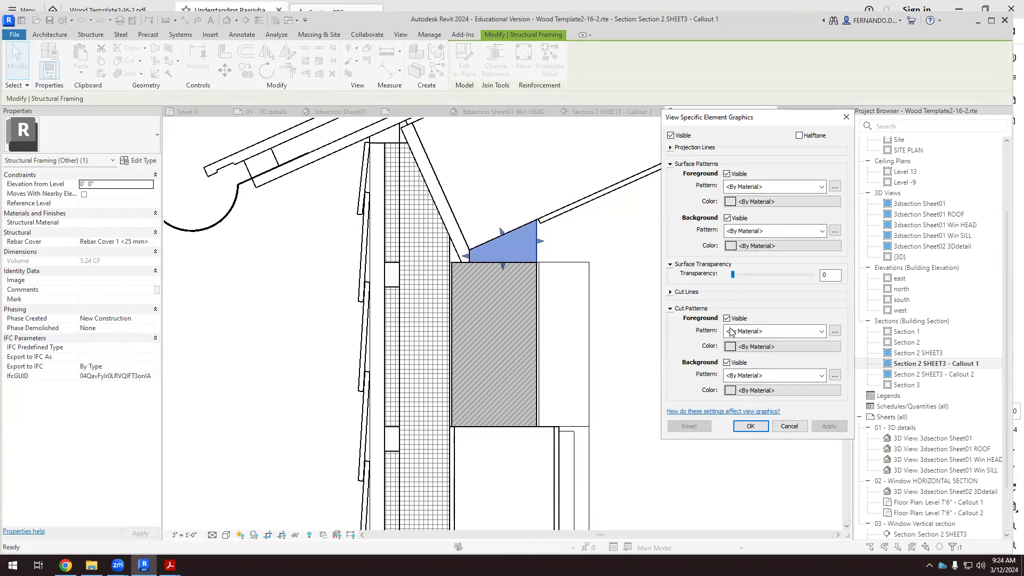
pyautogui.click(822, 332)
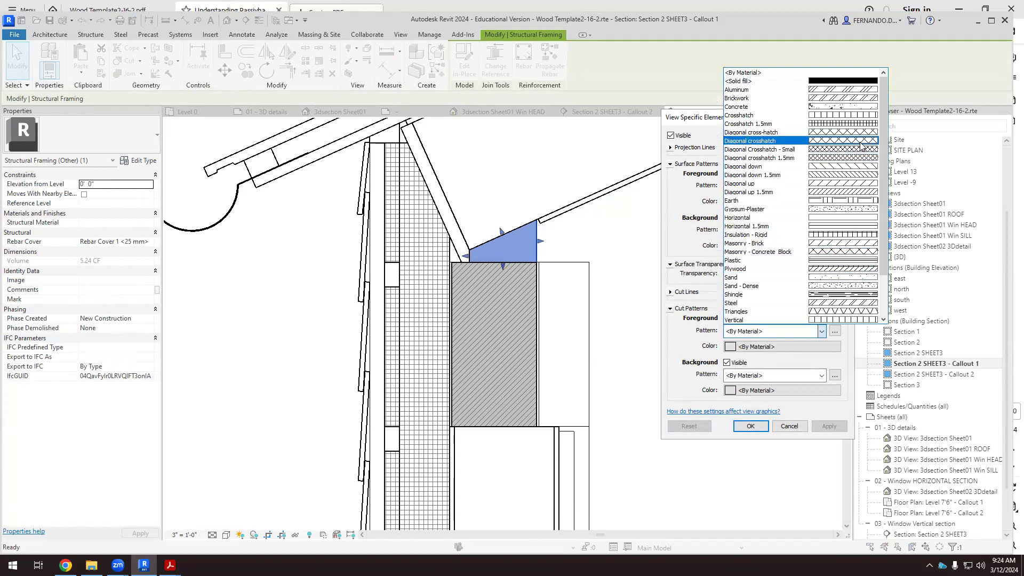
pyautogui.click(749, 192)
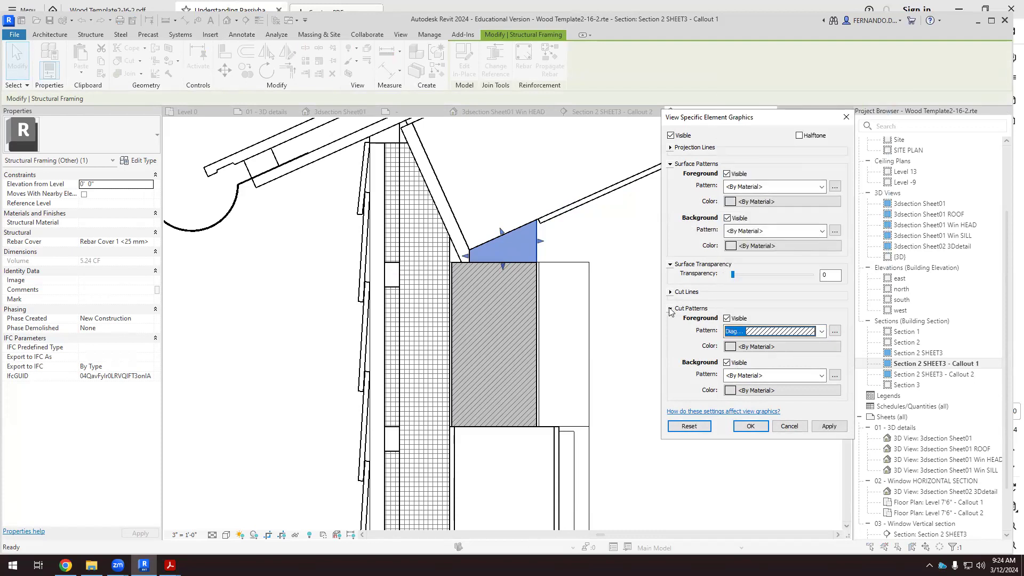
pyautogui.click(828, 426)
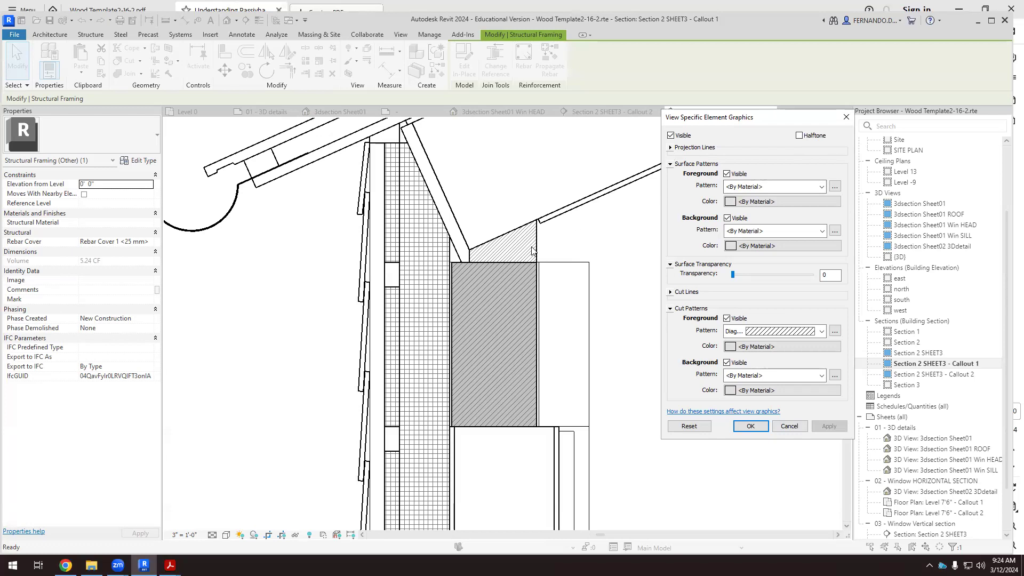
pyautogui.click(751, 426)
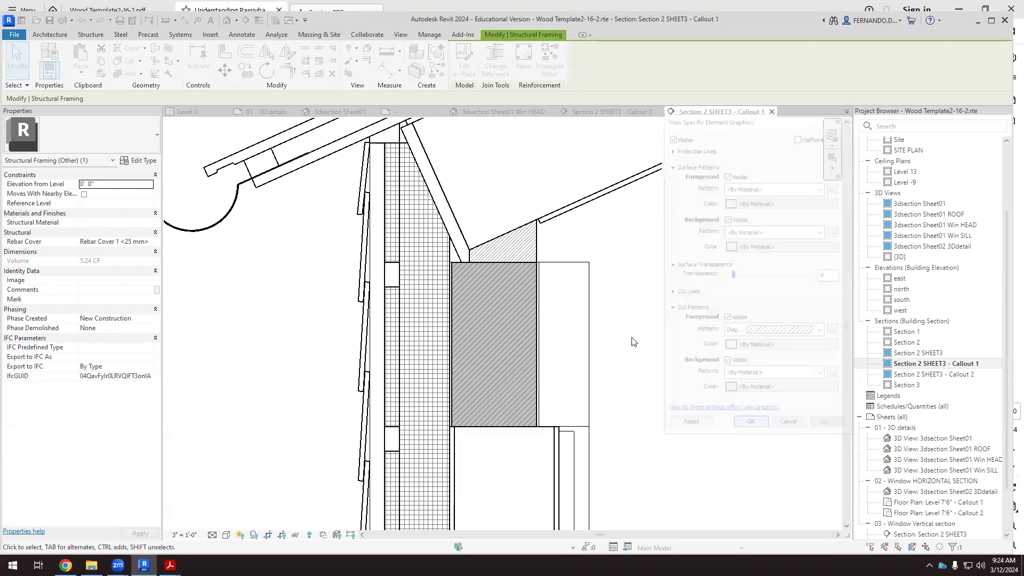
pyautogui.click(653, 324)
# Override the tall grid-hatched roof element beside the beam by element, choosing a solid-fill cut background pattern.
pyautogui.scroll(-2, 608, 293)
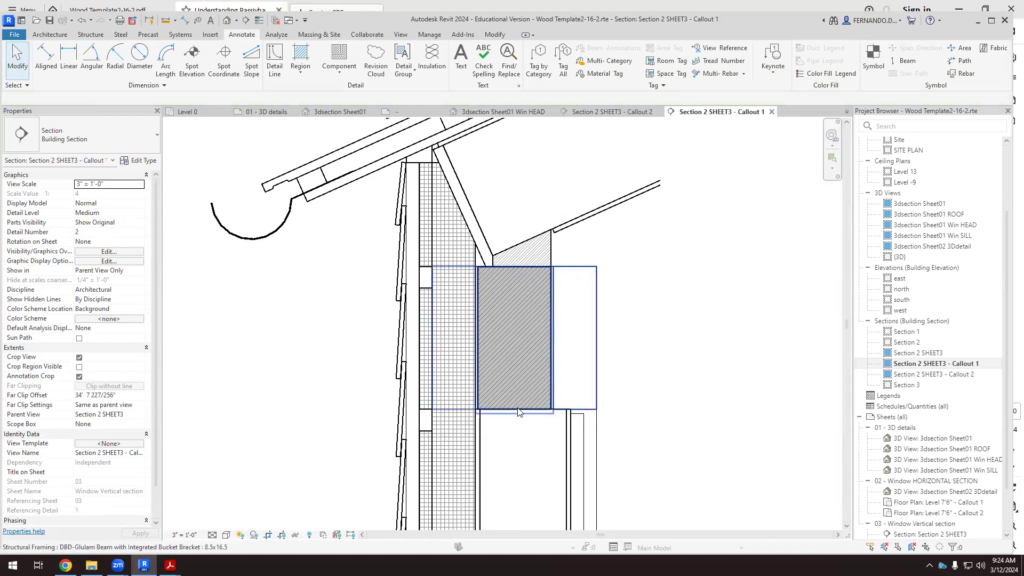
pyautogui.scroll(-2, 631, 369)
pyautogui.scroll(3, 523, 306)
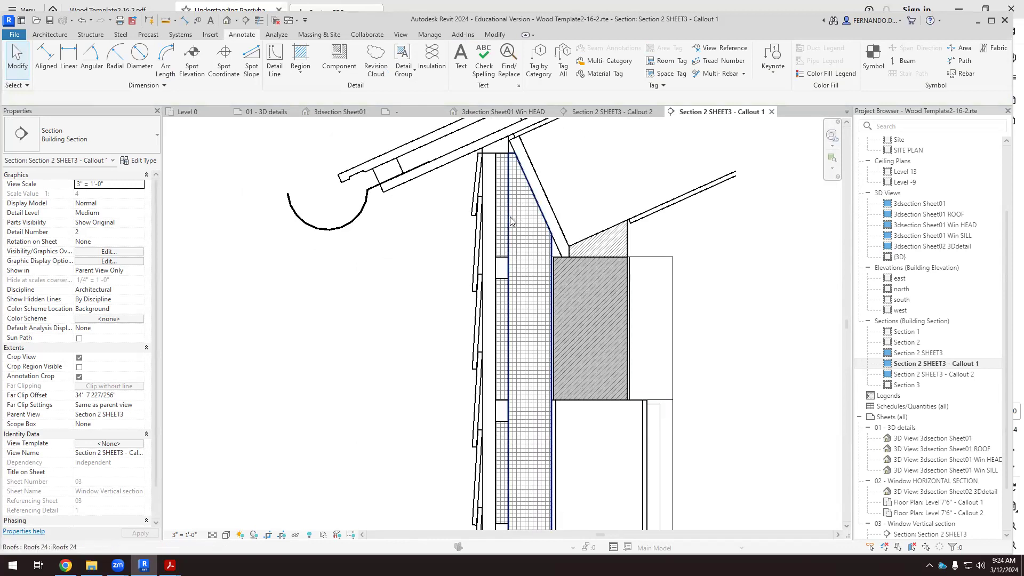
pyautogui.click(510, 219)
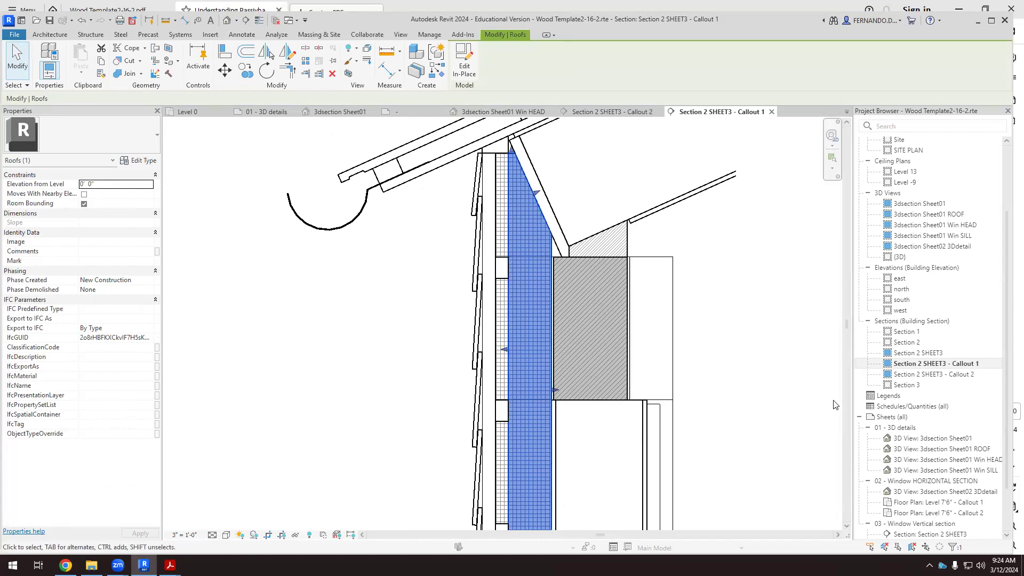
pyautogui.scroll(2, 547, 434)
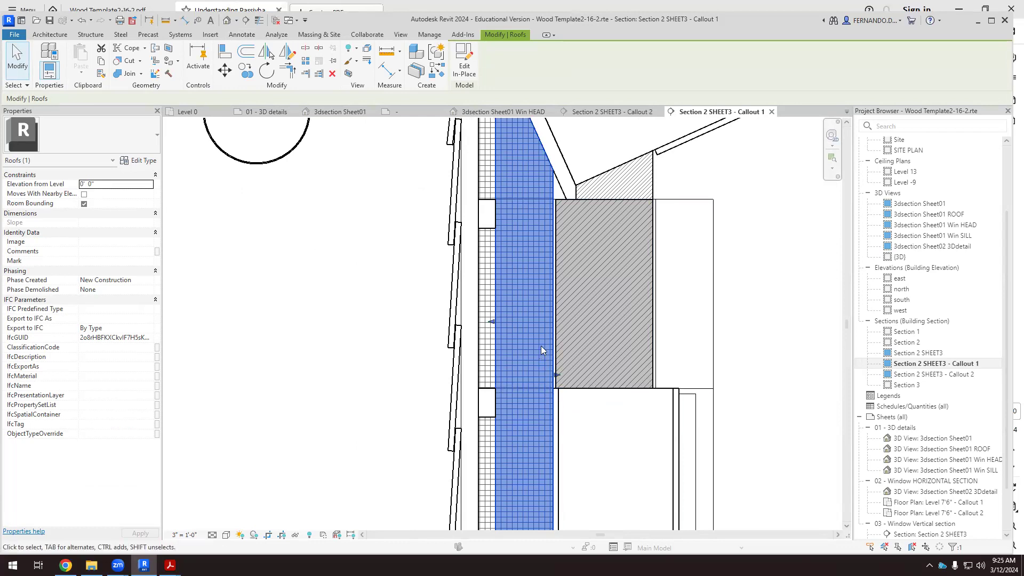
pyautogui.rightClick(538, 302)
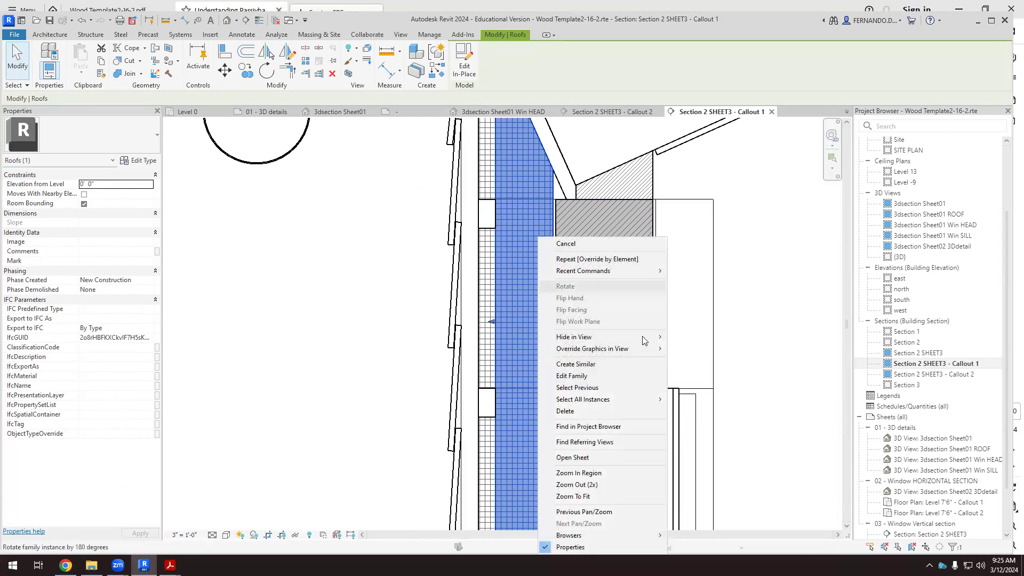
pyautogui.moveTo(662, 349)
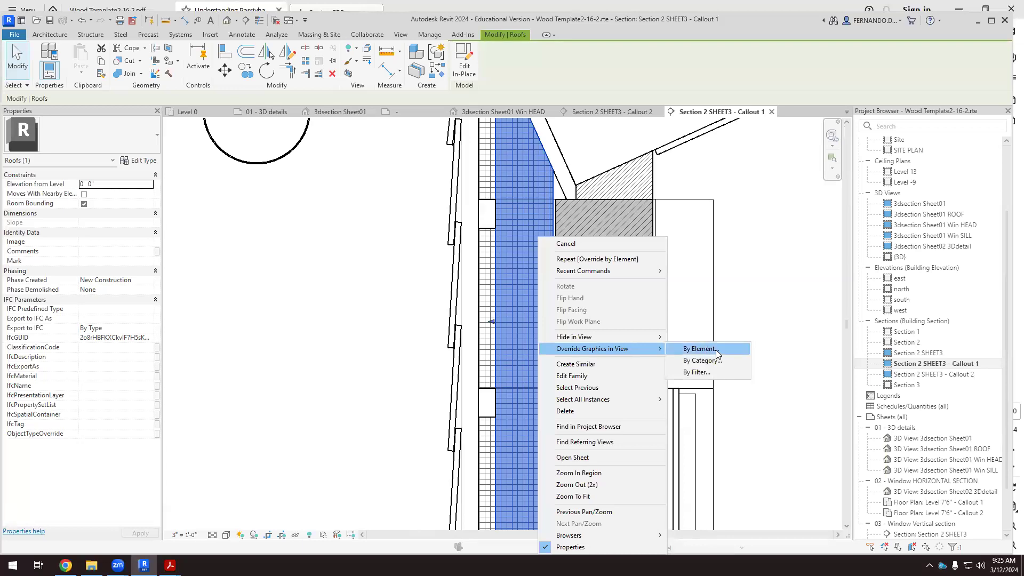
pyautogui.click(716, 350)
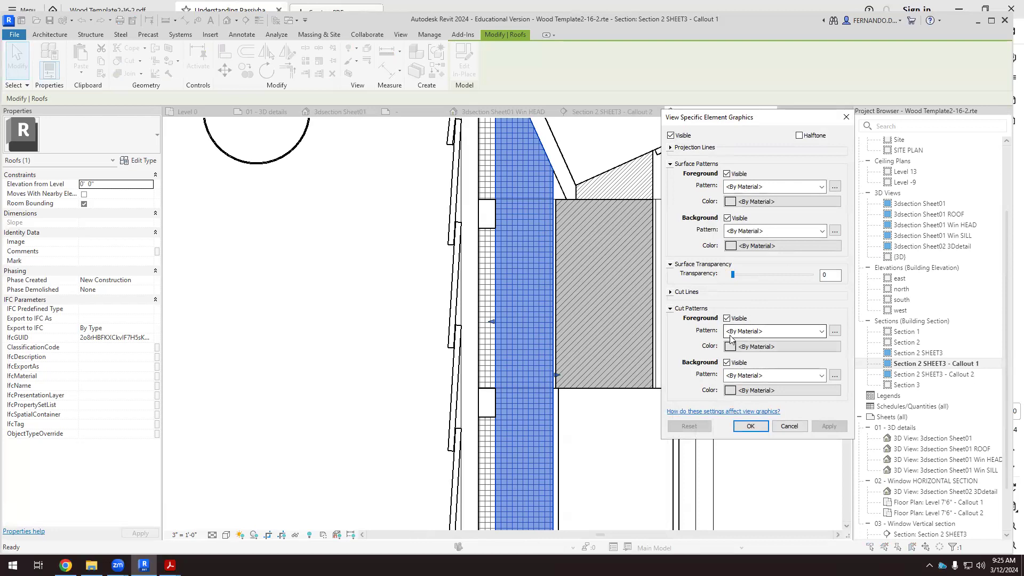
pyautogui.click(822, 376)
pyautogui.click(784, 126)
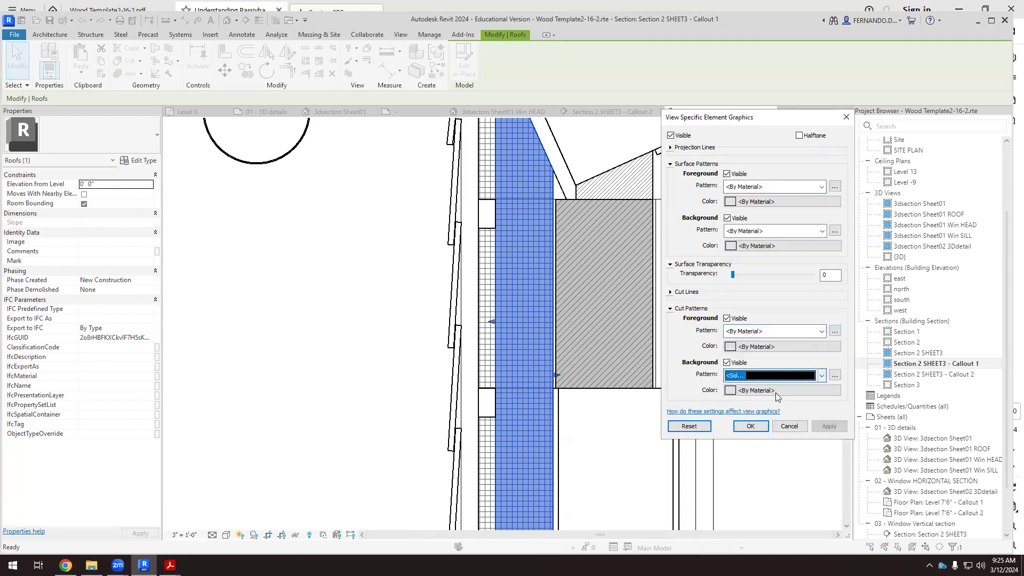
# Set the tall roof element's cut background color to RGB 225-225-225 and apply the override.
pyautogui.click(730, 391)
pyautogui.moveTo(874, 305); pyautogui.dragTo(851, 305)
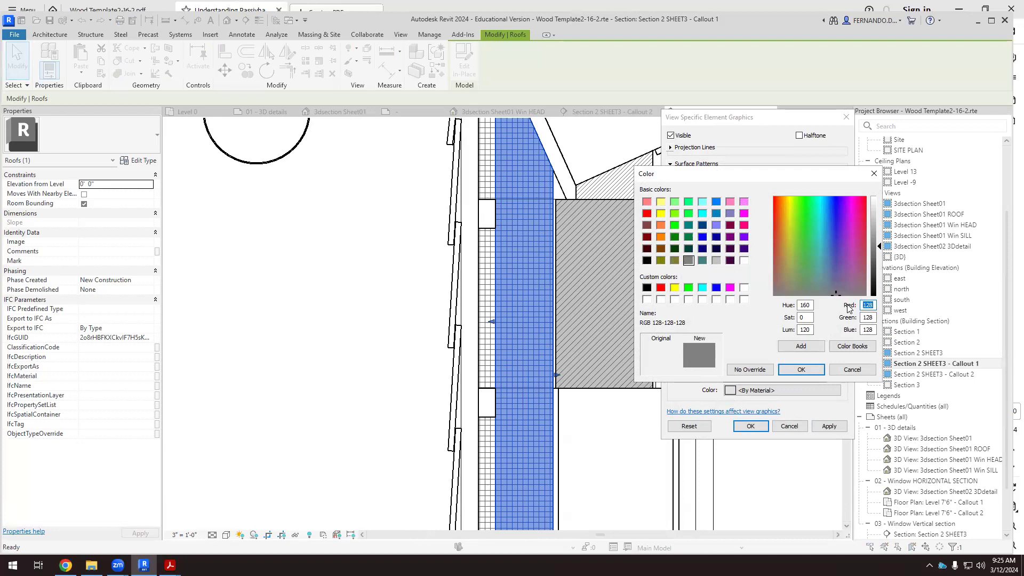
pyautogui.write('225')
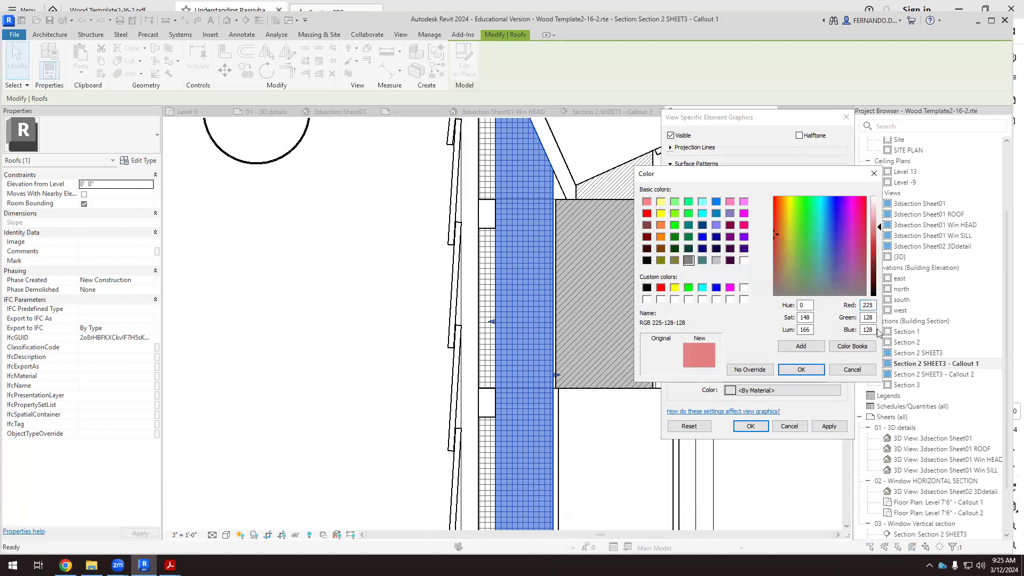
pyautogui.moveTo(872, 318); pyautogui.dragTo(851, 325)
pyautogui.write('225')
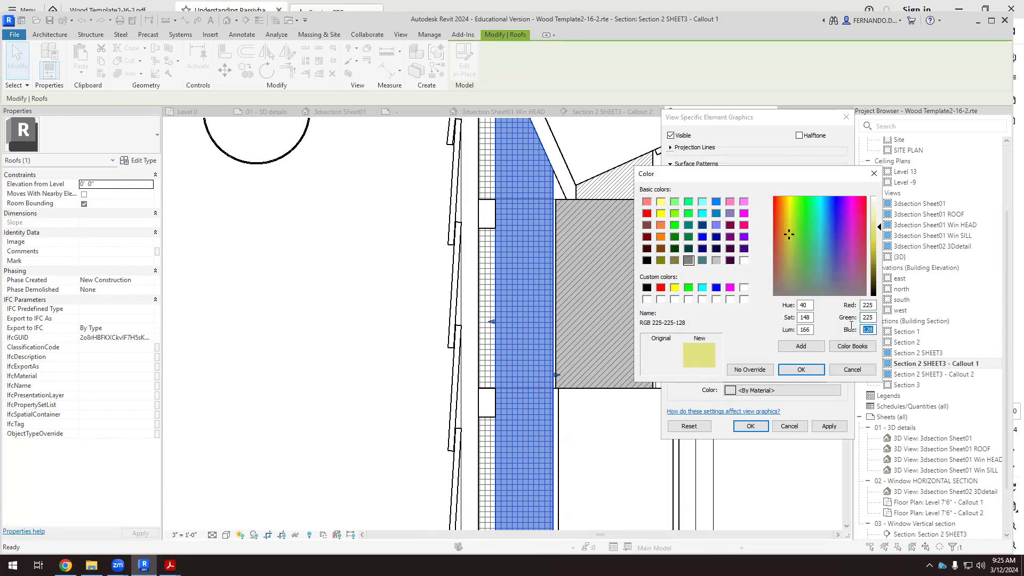
pyautogui.write('225')
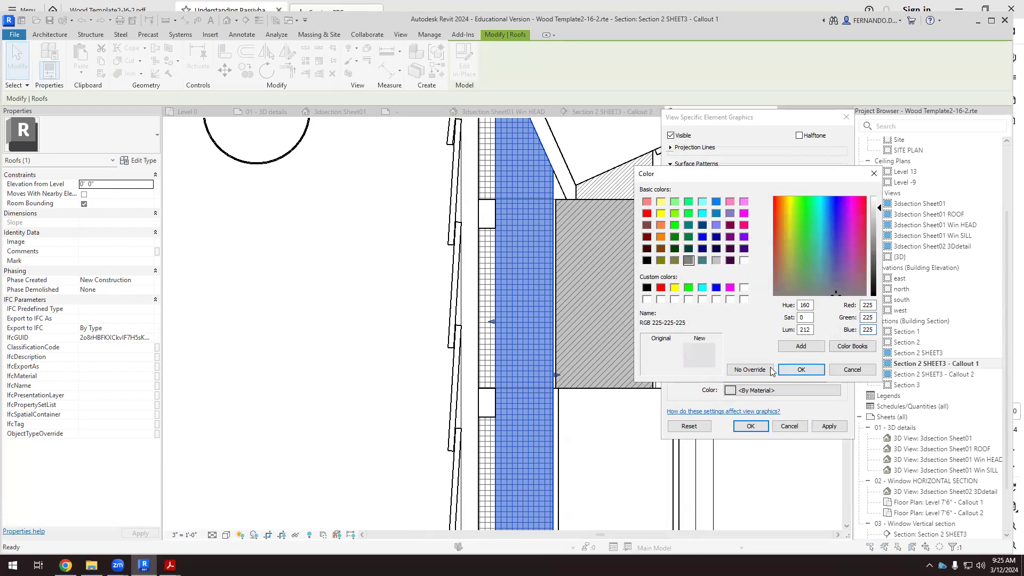
pyautogui.click(801, 370)
pyautogui.click(829, 427)
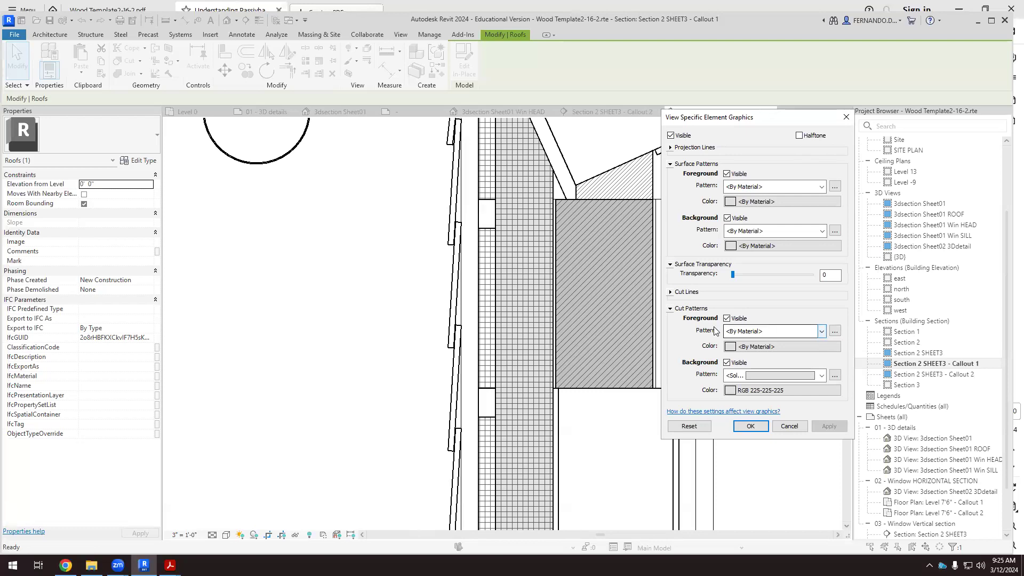
# Set the roof element's cut foreground pattern to Diagonal up 1.5mm in gray RGB 128-128-128, accept the override and deselect the element.
pyautogui.click(822, 332)
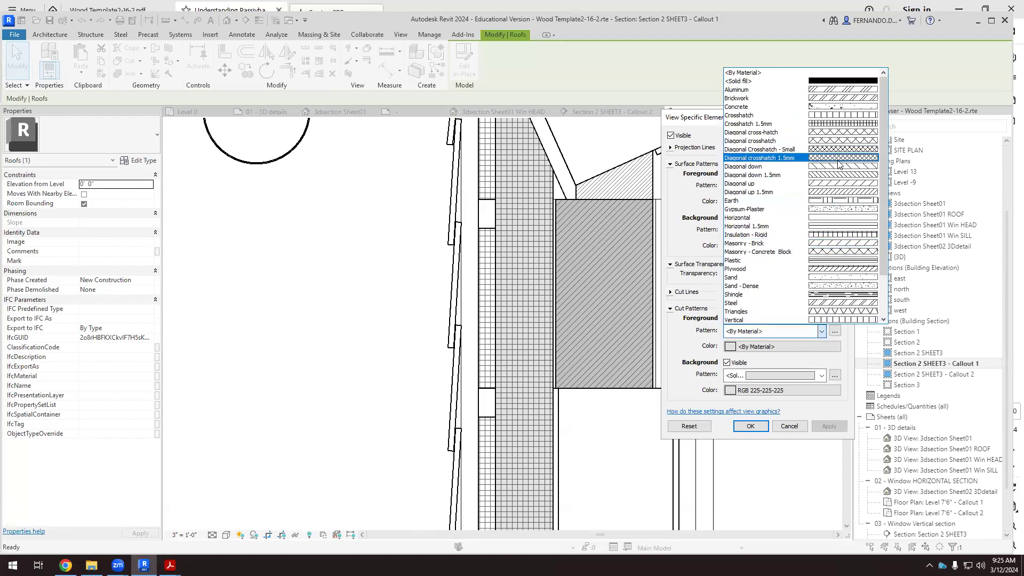
pyautogui.click(836, 192)
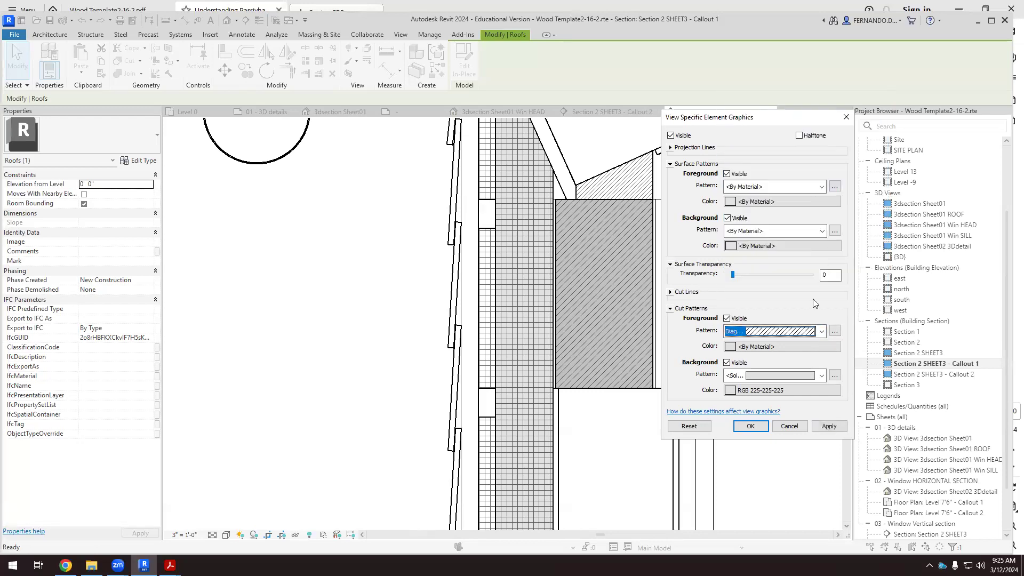
pyautogui.click(730, 346)
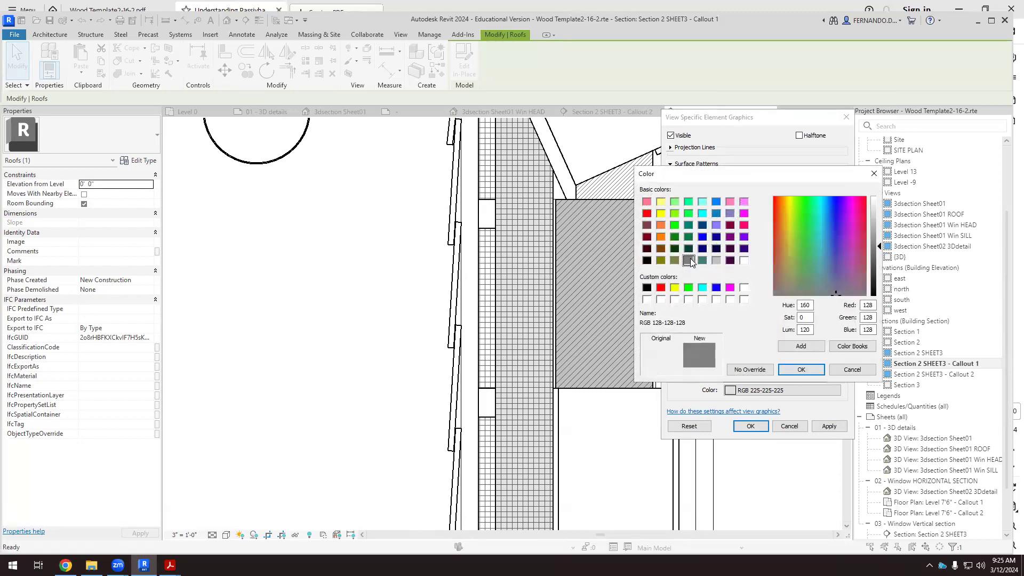
pyautogui.click(808, 368)
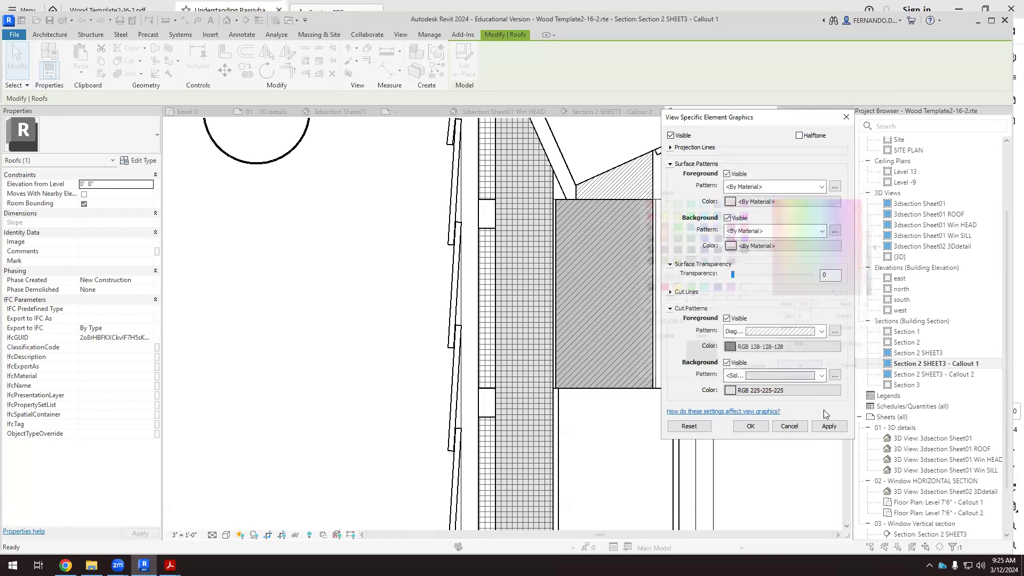
pyautogui.click(829, 426)
pyautogui.click(749, 426)
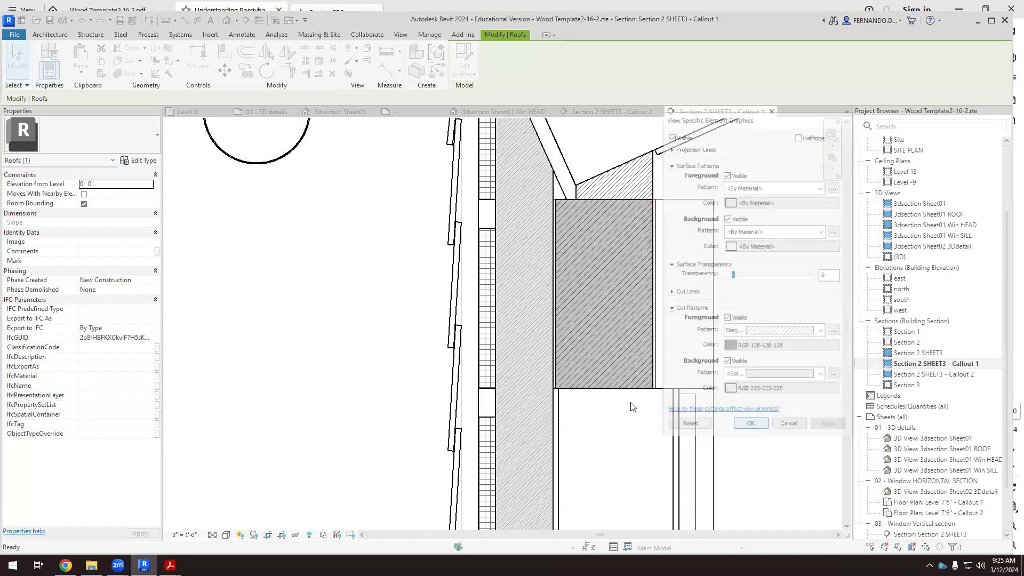
pyautogui.scroll(-2, 613, 342)
pyautogui.click(752, 339)
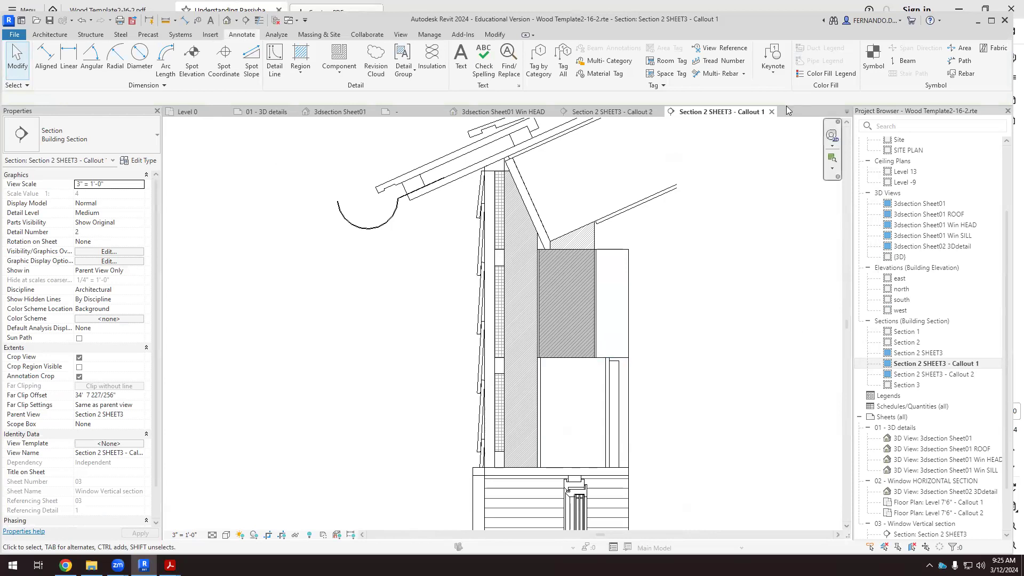
# Compare the wall insulation graphics in Section 2 SHEET3 - Callout 2 with the grid-hatched wall layer in Callout 1.
pyautogui.click(614, 112)
pyautogui.scroll(8, 432, 416)
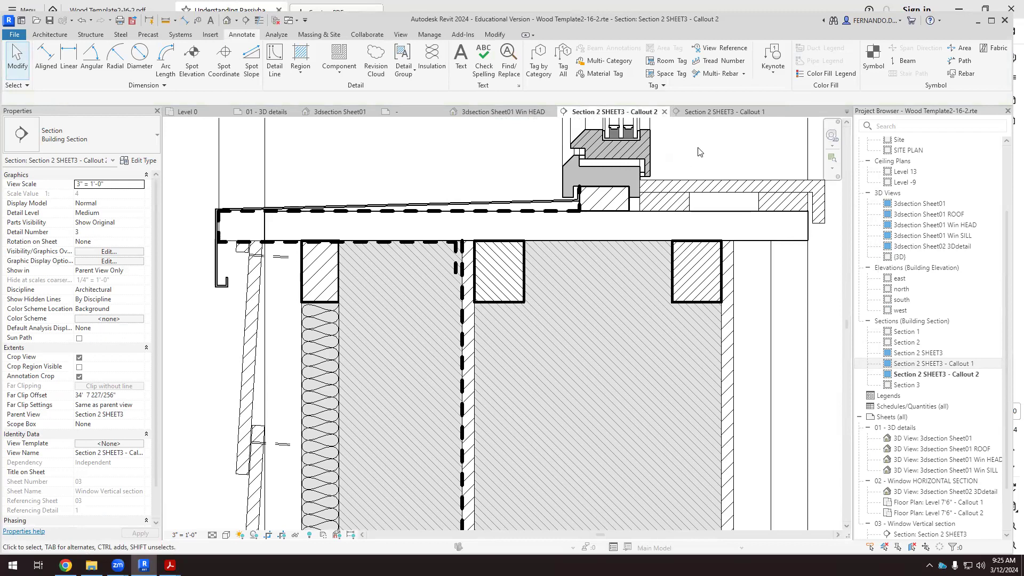
pyautogui.click(735, 112)
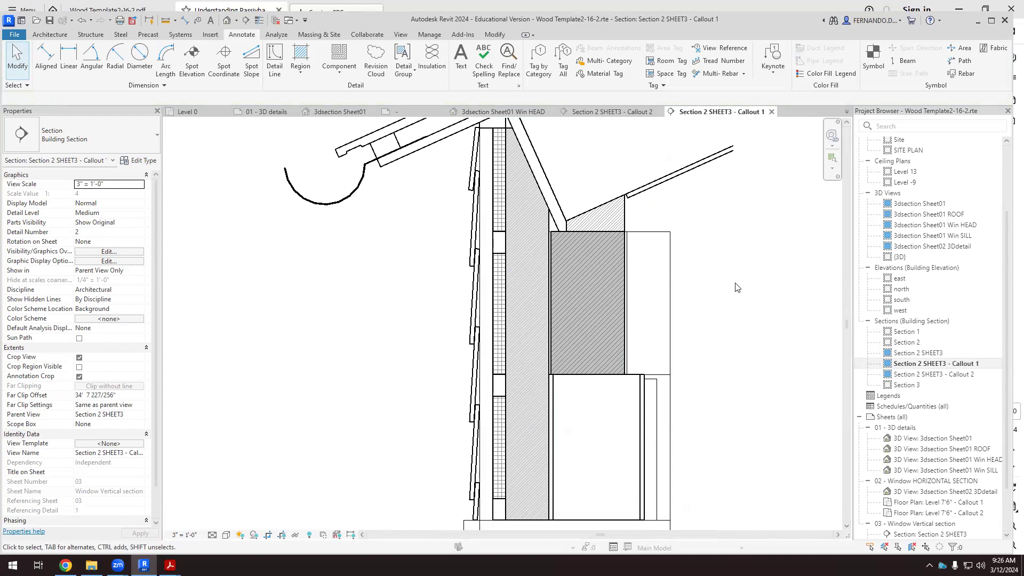
pyautogui.scroll(2, 505, 288)
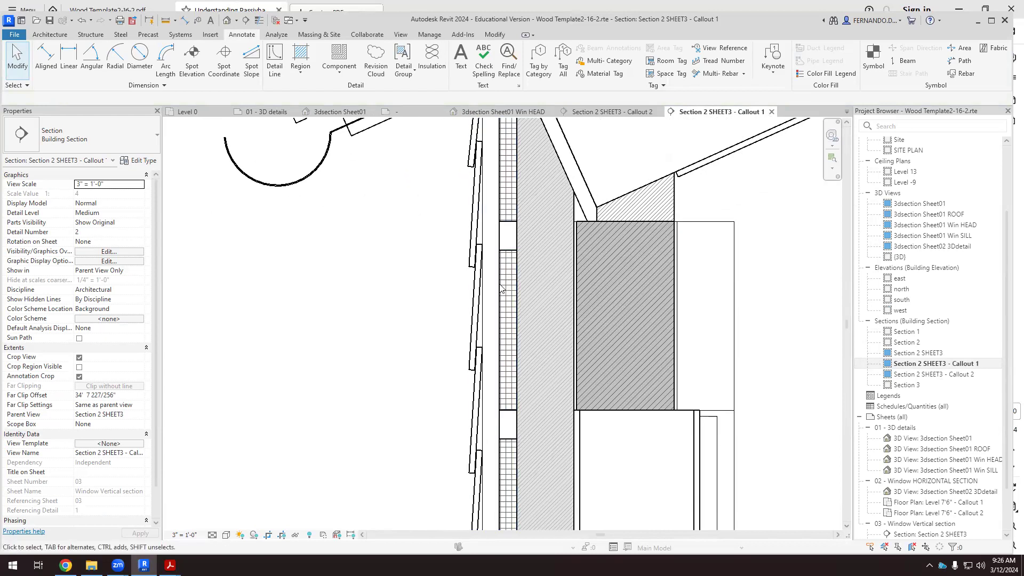
pyautogui.click(597, 113)
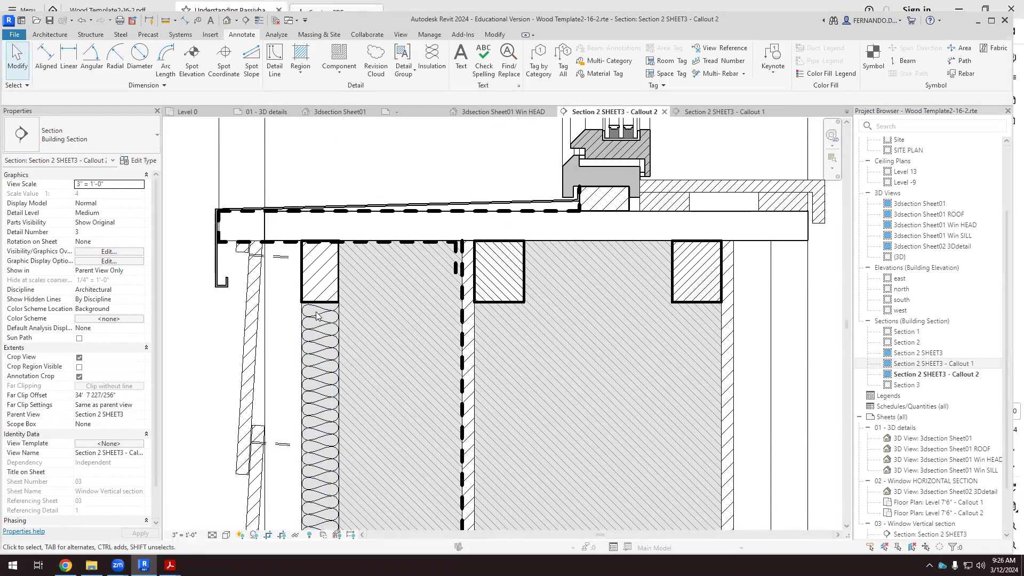
pyautogui.scroll(4, 299, 373)
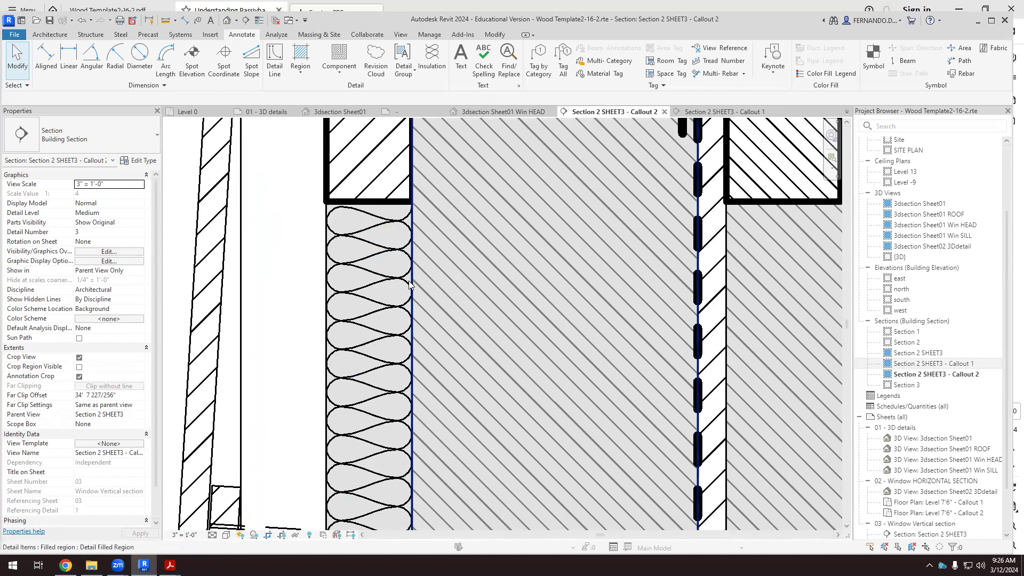
pyautogui.scroll(-5, 366, 284)
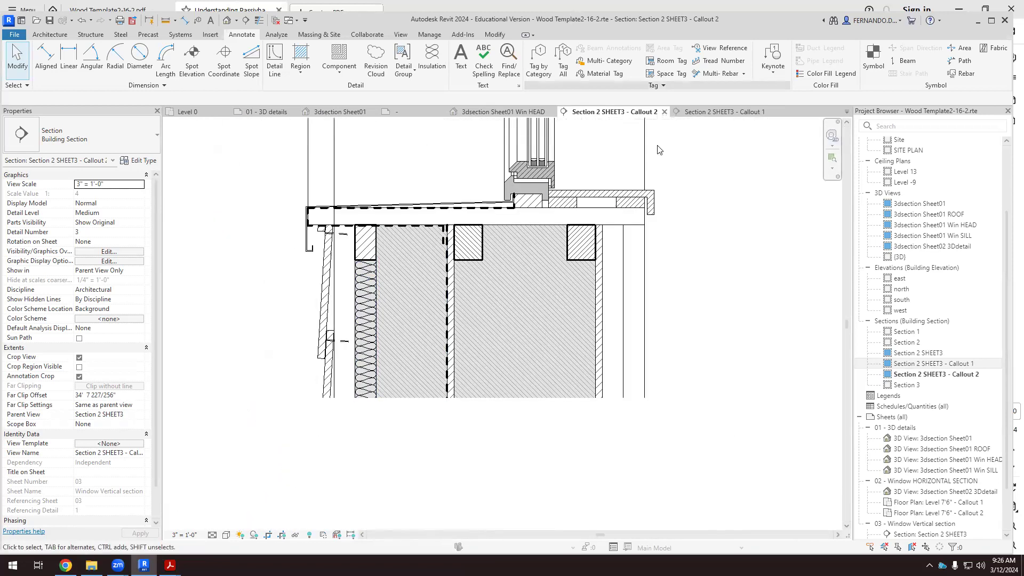
pyautogui.click(744, 112)
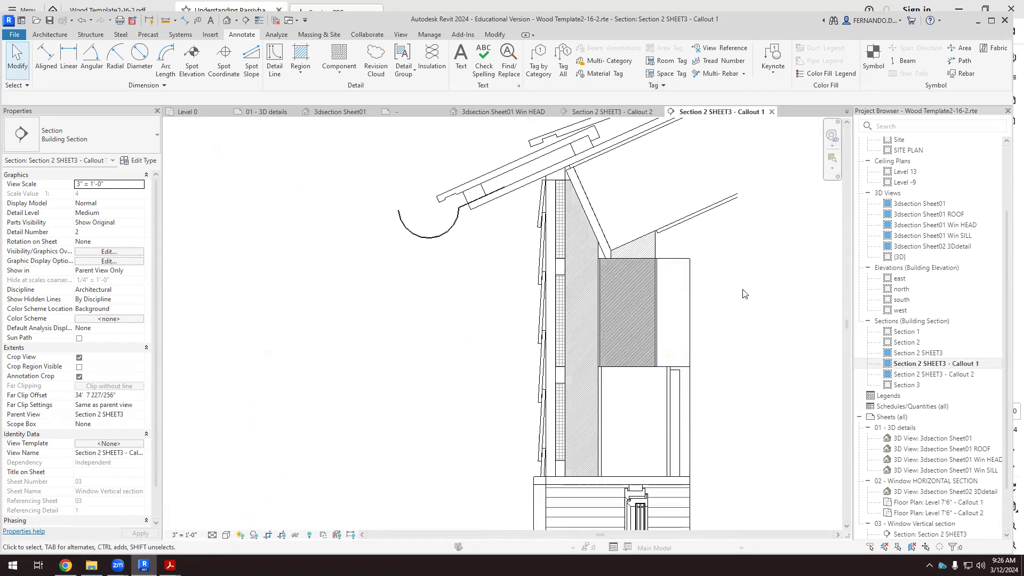
# Override the narrow grid-hatched wall layer in Callout 1 by element, choosing a solid-fill cut background pattern.
pyautogui.scroll(3, 514, 224)
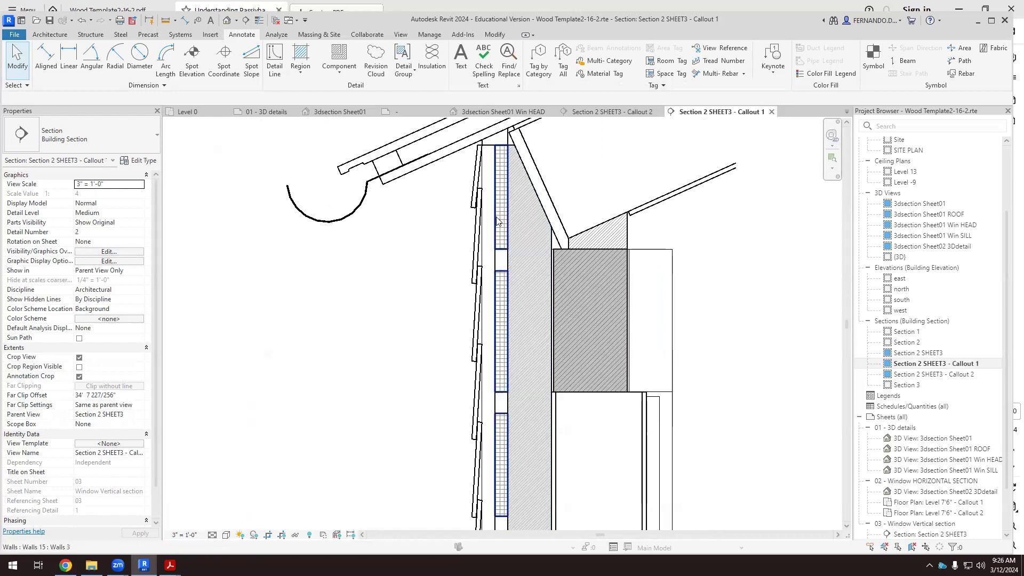
pyautogui.click(497, 220)
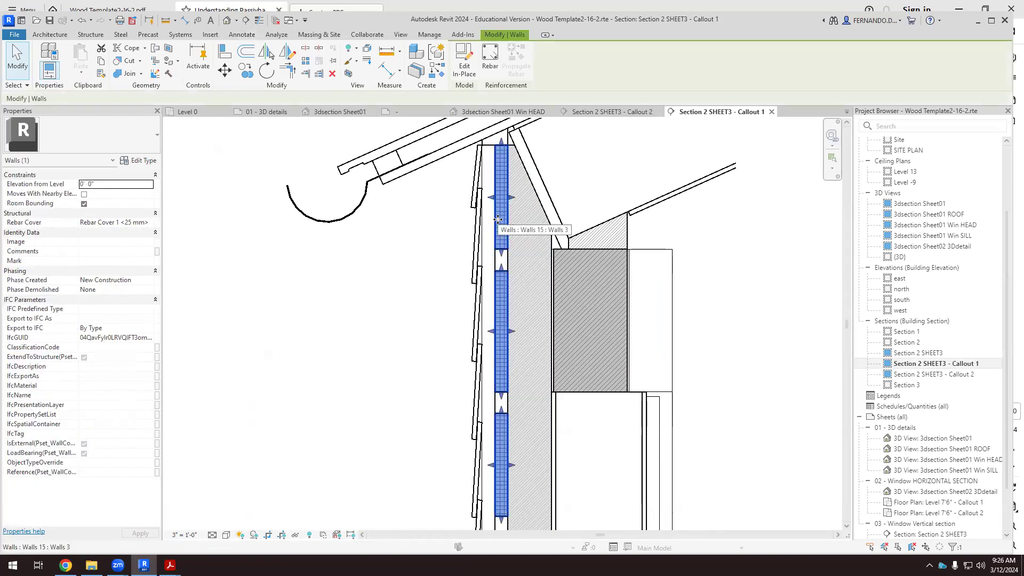
pyautogui.rightClick(497, 222)
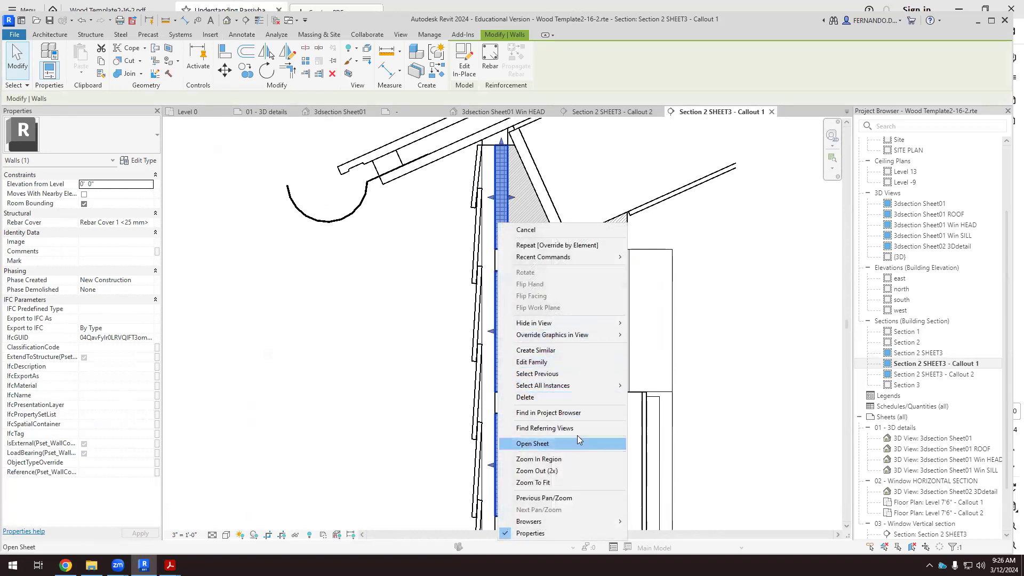
pyautogui.moveTo(621, 335)
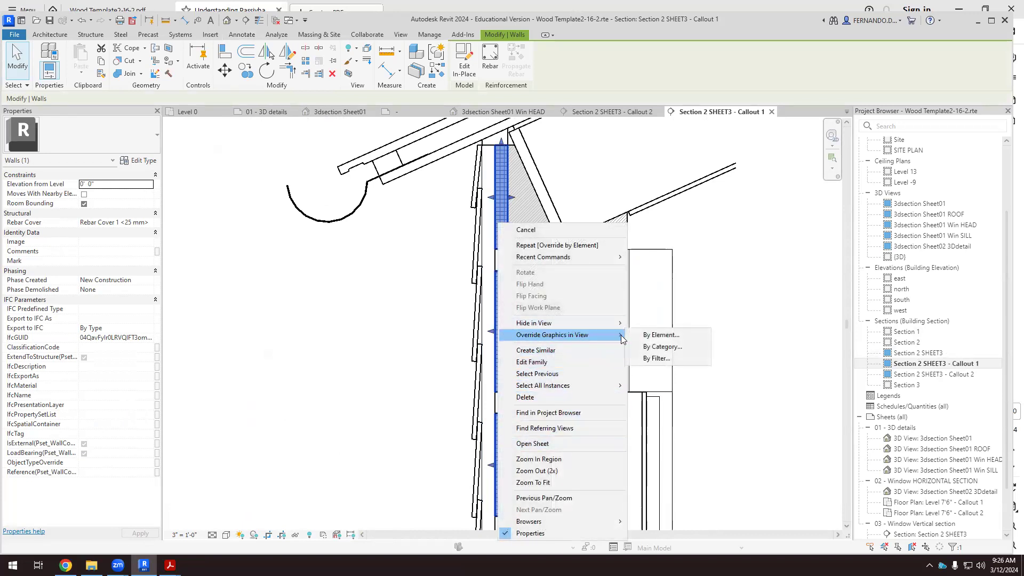
pyautogui.click(653, 338)
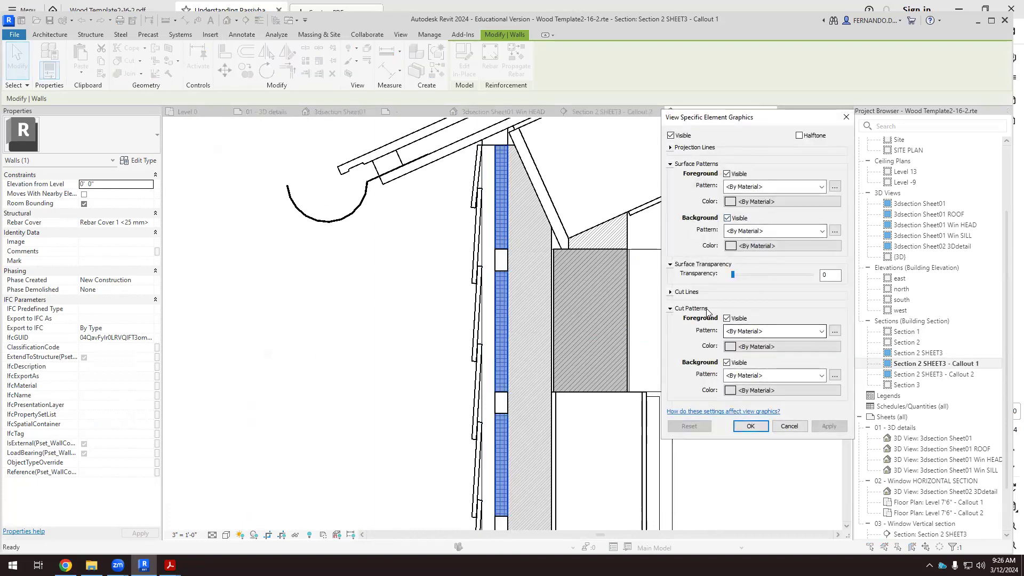
pyautogui.click(767, 376)
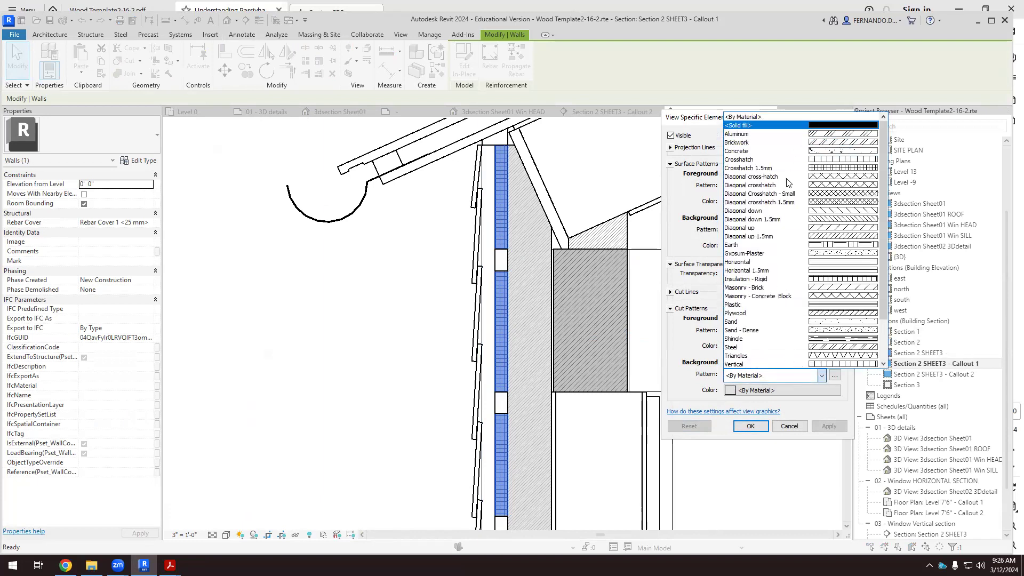
pyautogui.click(824, 126)
# Set the wall layer's cut background color to RGB 225-225-225.
pyautogui.click(767, 391)
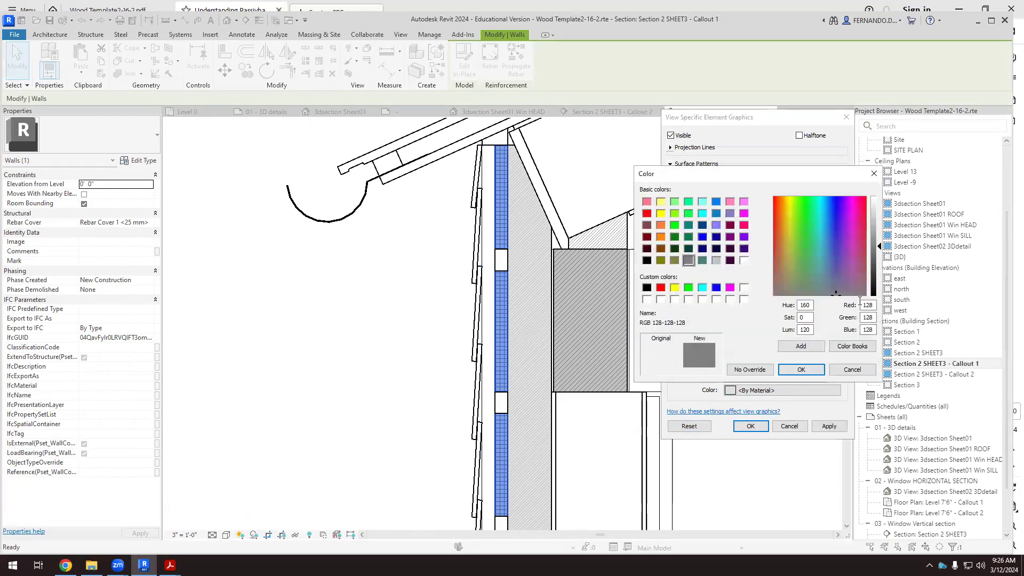
pyautogui.write('225')
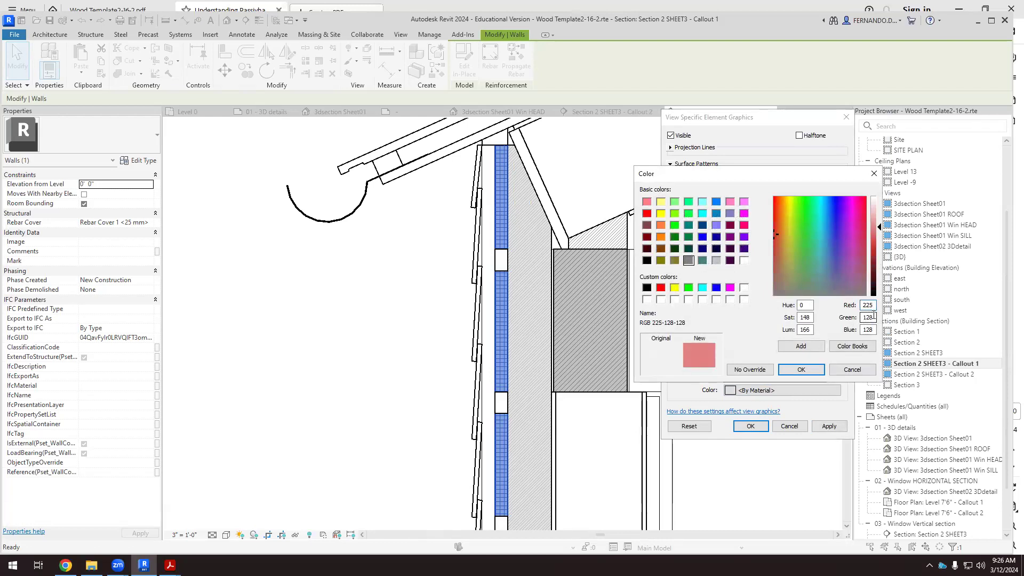
pyautogui.moveTo(874, 317); pyautogui.dragTo(859, 318)
pyautogui.write('225')
pyautogui.moveTo(873, 331); pyautogui.dragTo(857, 330)
pyautogui.write('225')
pyautogui.click(816, 374)
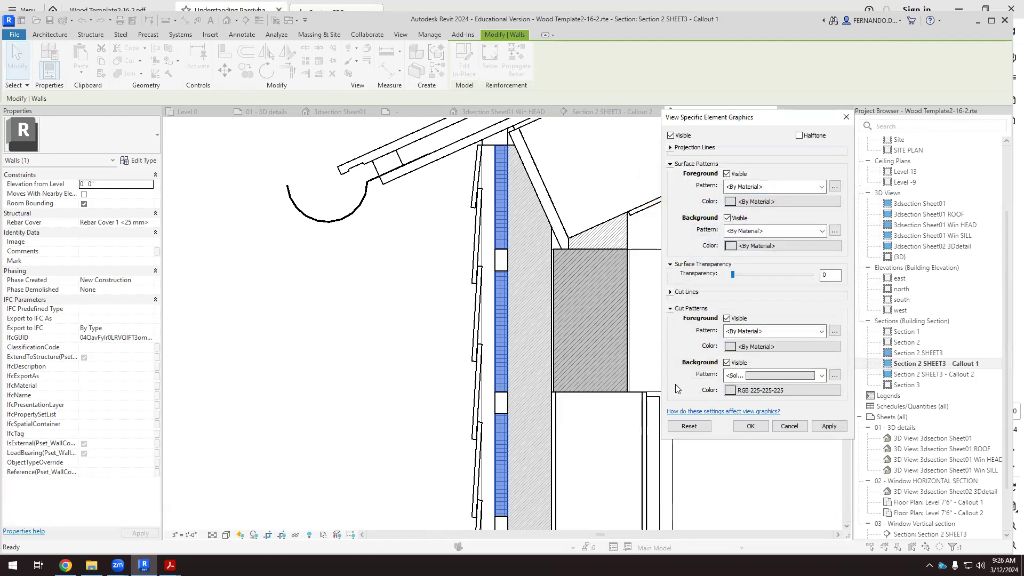
# Turn off the wall layer's cut foreground pattern visibility, apply and accept the override, and deselect the wall.
pyautogui.click(726, 319)
pyautogui.click(825, 427)
pyautogui.click(750, 426)
pyautogui.press('Escape')
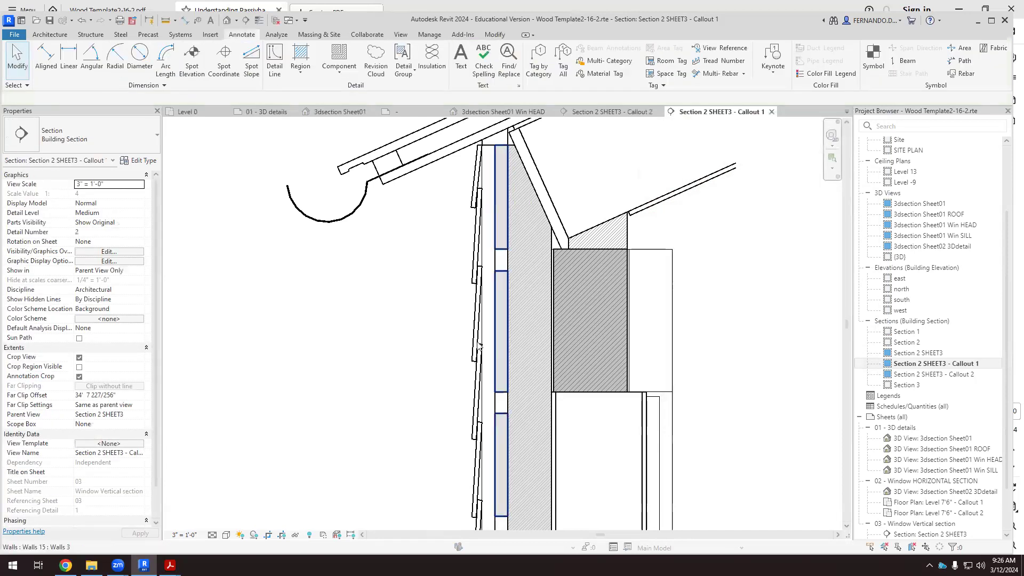
# Draw an insulation batting line about 1 foot long up the center of the wall layer's uppermost gray cavity.
pyautogui.scroll(2, 502, 197)
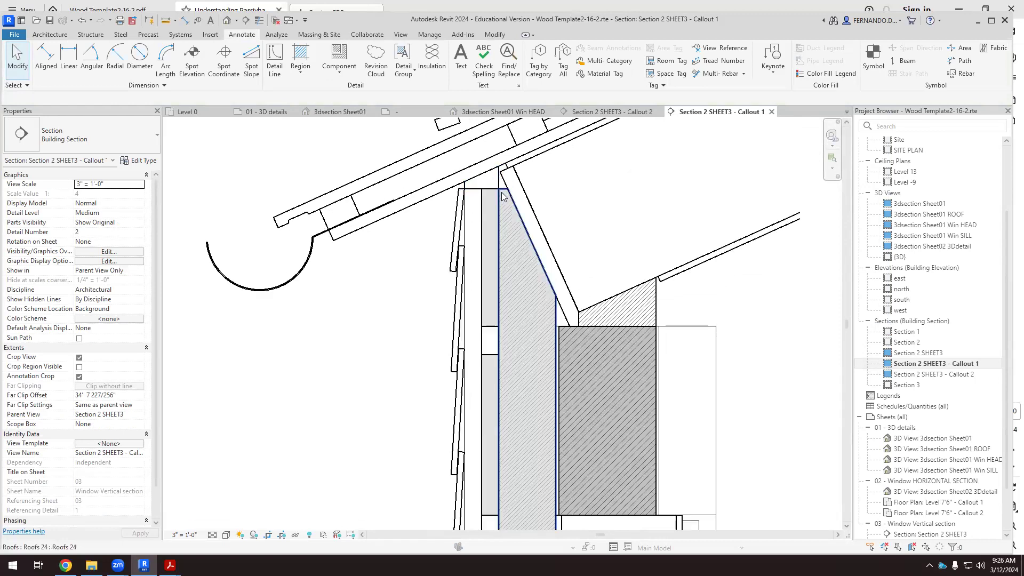
pyautogui.click(432, 50)
pyautogui.scroll(1, 471, 295)
pyautogui.click(497, 337)
pyautogui.click(497, 154)
pyautogui.press('Escape')
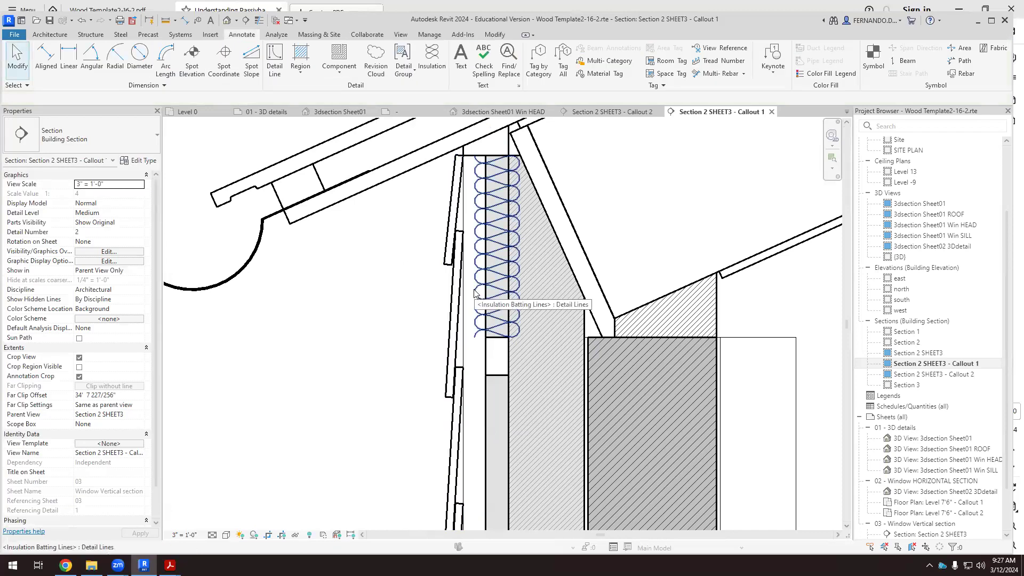
# Check the insulation width used in Callout 2, and set Callout 1's uppermost batting line to an insulation width of 1 1/2".
pyautogui.click(595, 107)
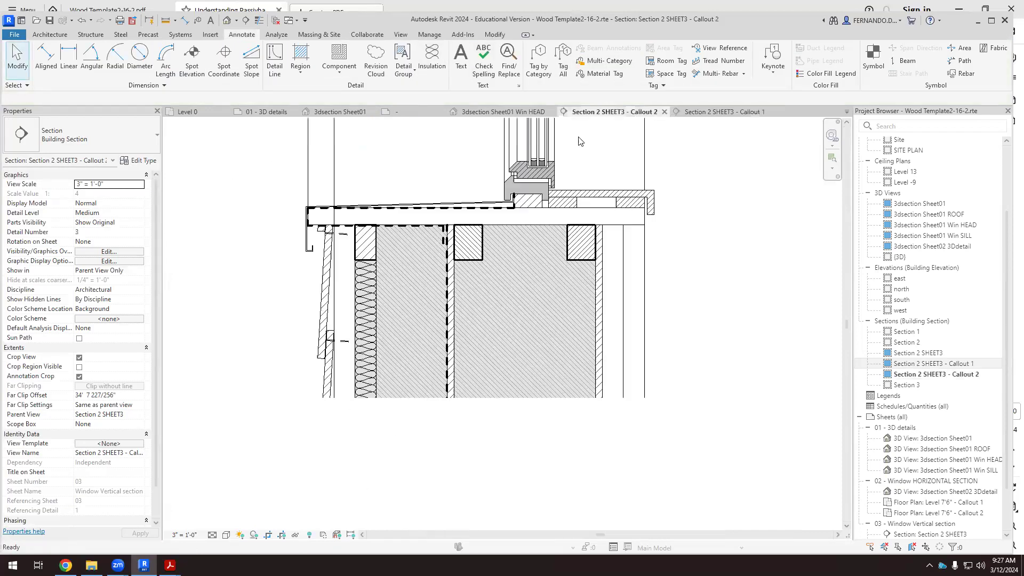
pyautogui.click(361, 306)
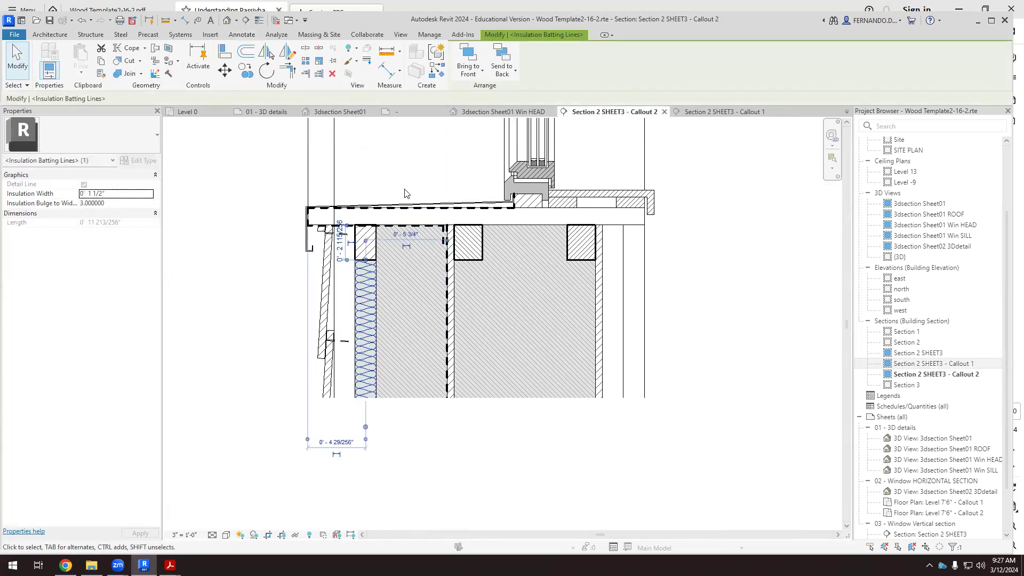
pyautogui.click(710, 113)
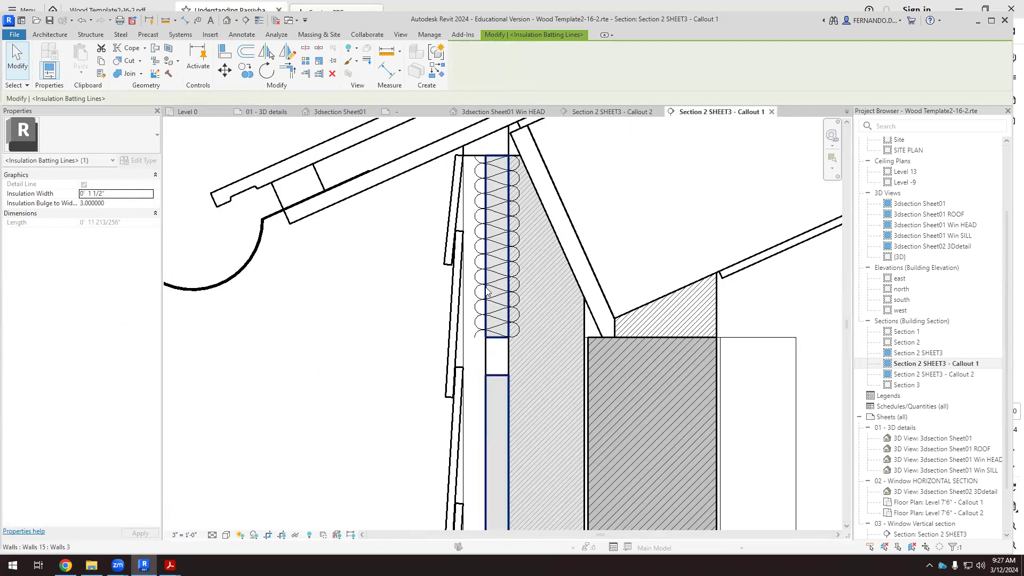
pyautogui.click(488, 293)
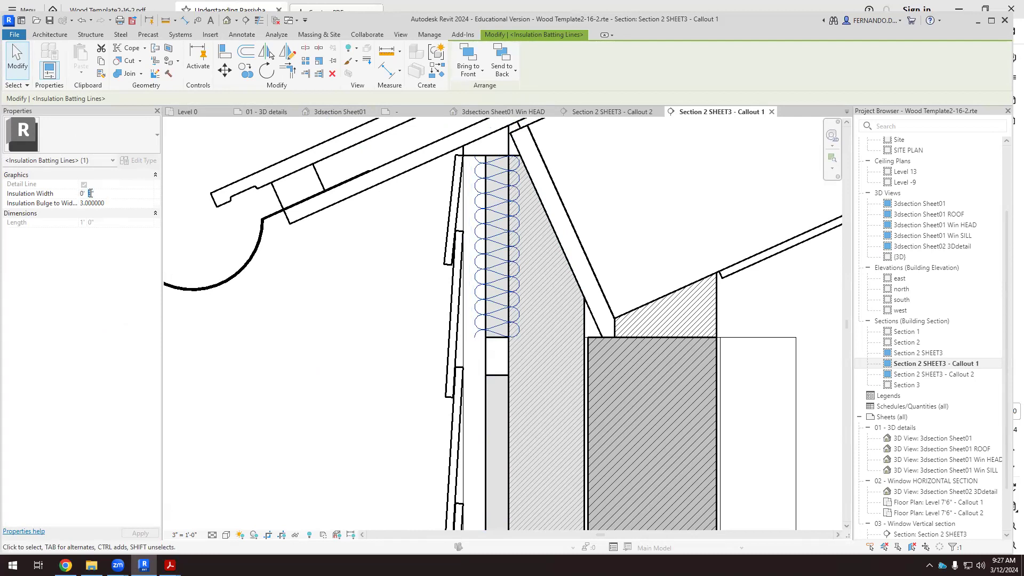
pyautogui.write('1 1/2"')
pyautogui.click(320, 340)
pyautogui.scroll(-1, 344, 350)
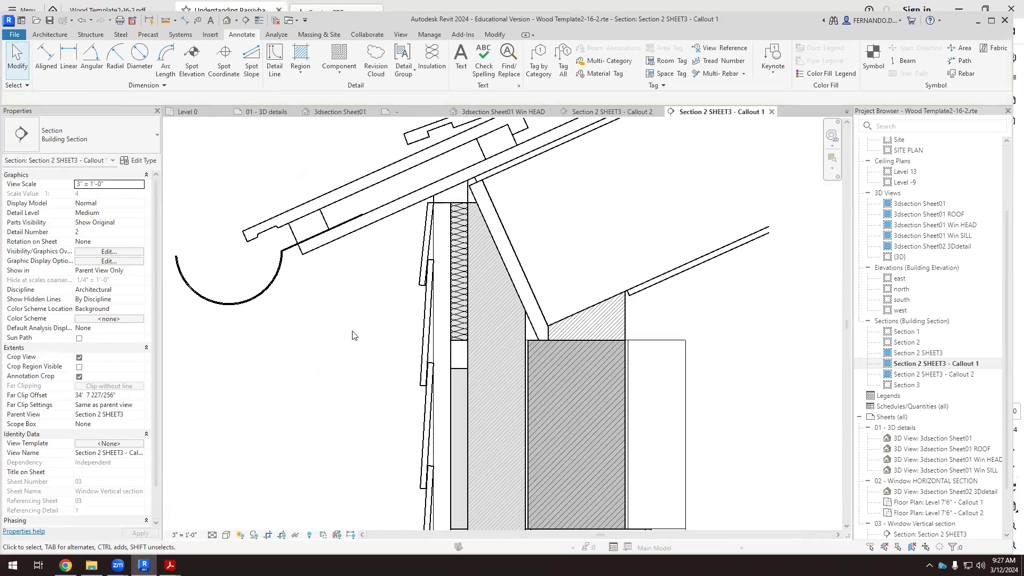
pyautogui.scroll(-1, 352, 278)
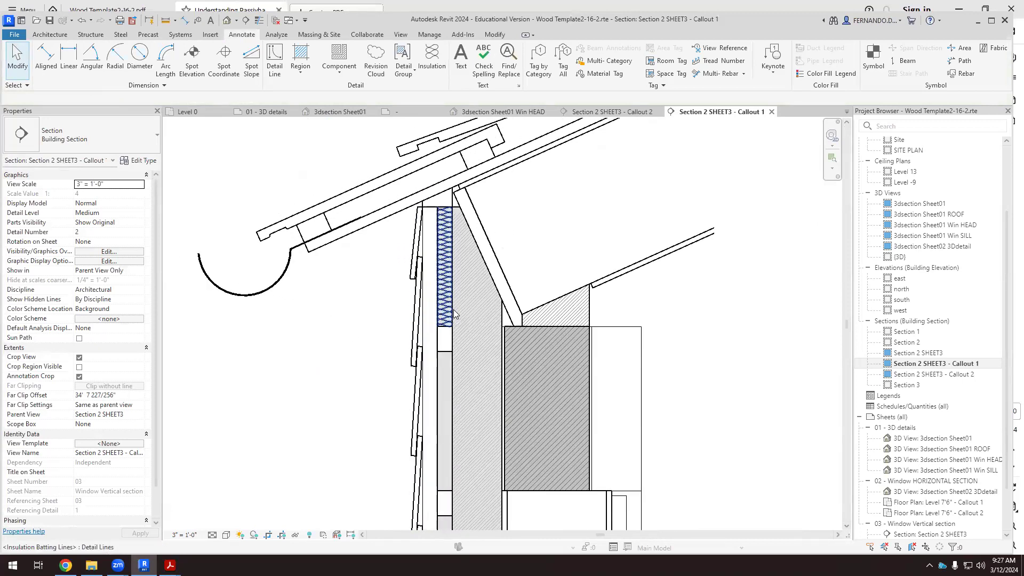
pyautogui.scroll(2, 453, 313)
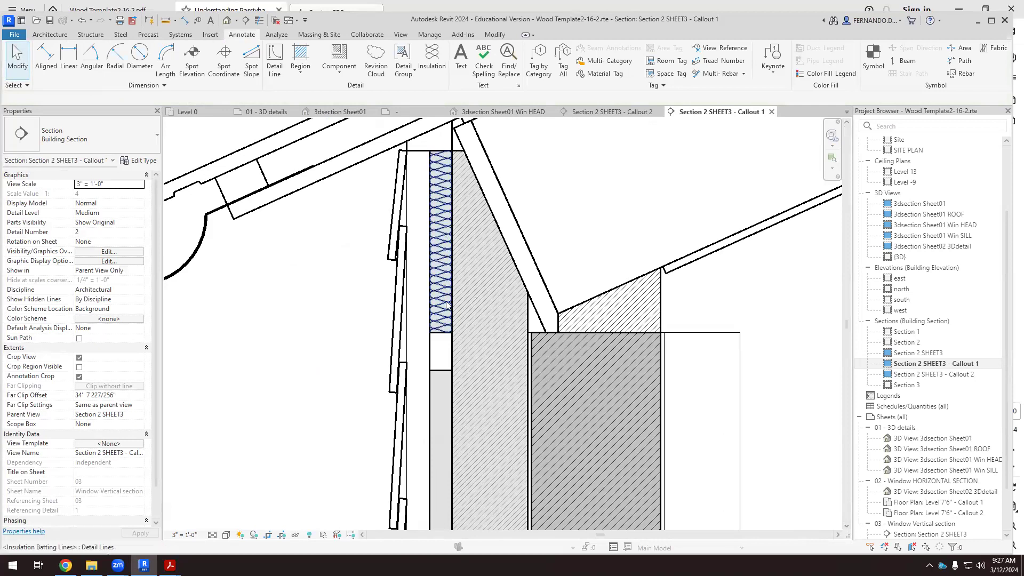
pyautogui.scroll(5, 453, 299)
pyautogui.scroll(2, 446, 279)
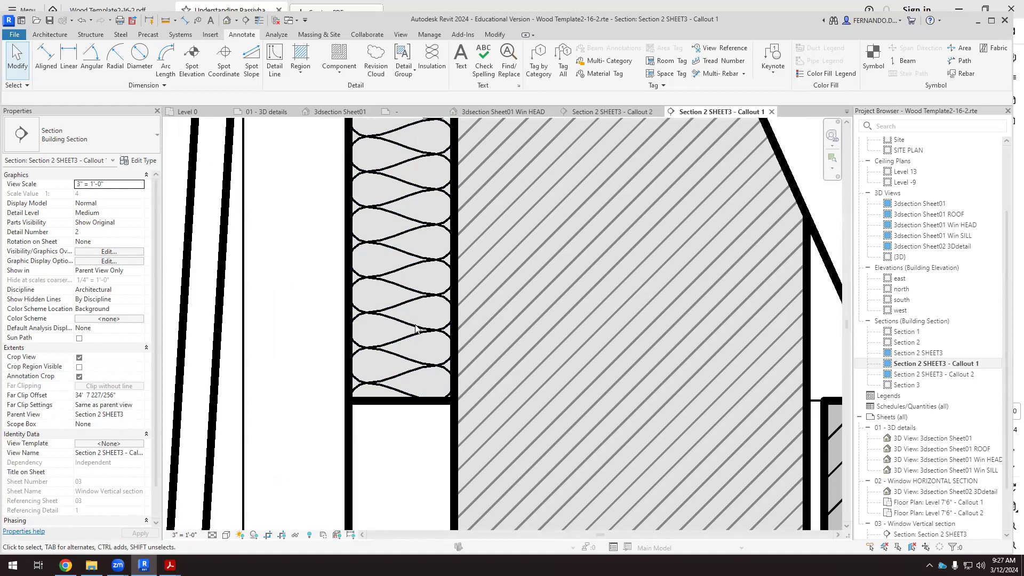
# Draw a 1 1/2" wide insulation batting line about 1'-2" long up the center of the wall layer's middle gray cavity.
pyautogui.scroll(-6, 410, 321)
pyautogui.scroll(-1, 402, 313)
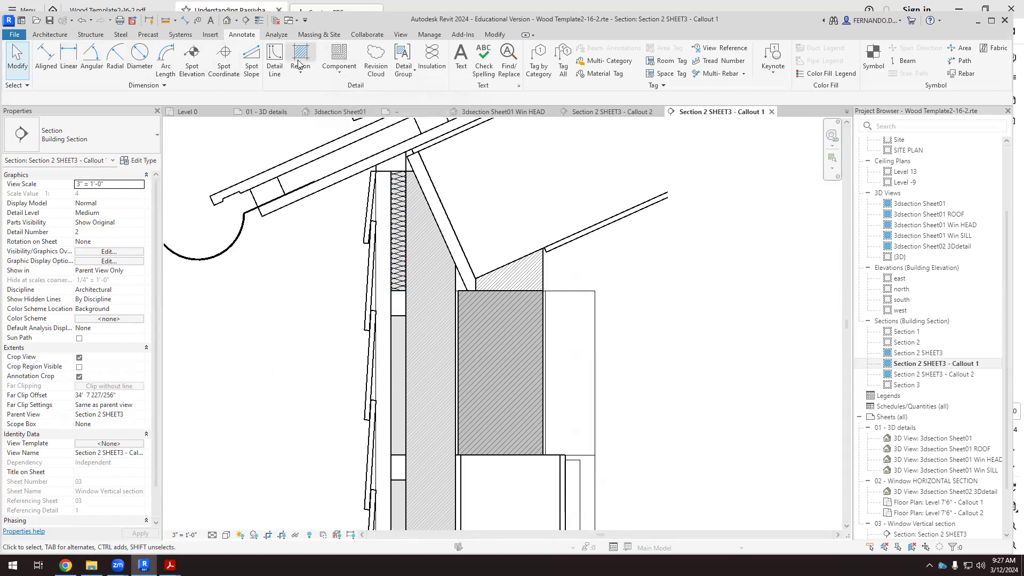
pyautogui.click(432, 58)
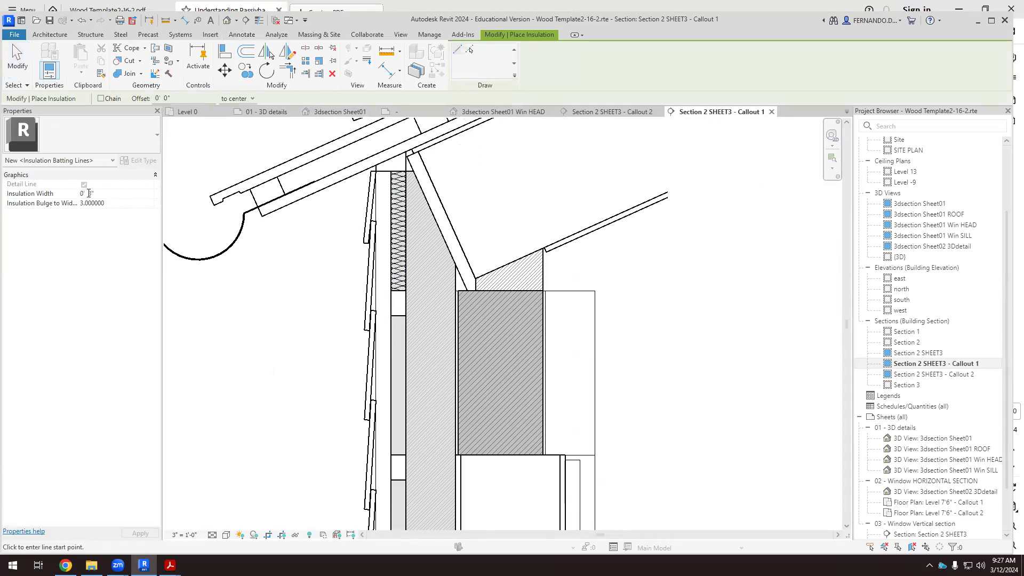
pyautogui.write('1 1/2')
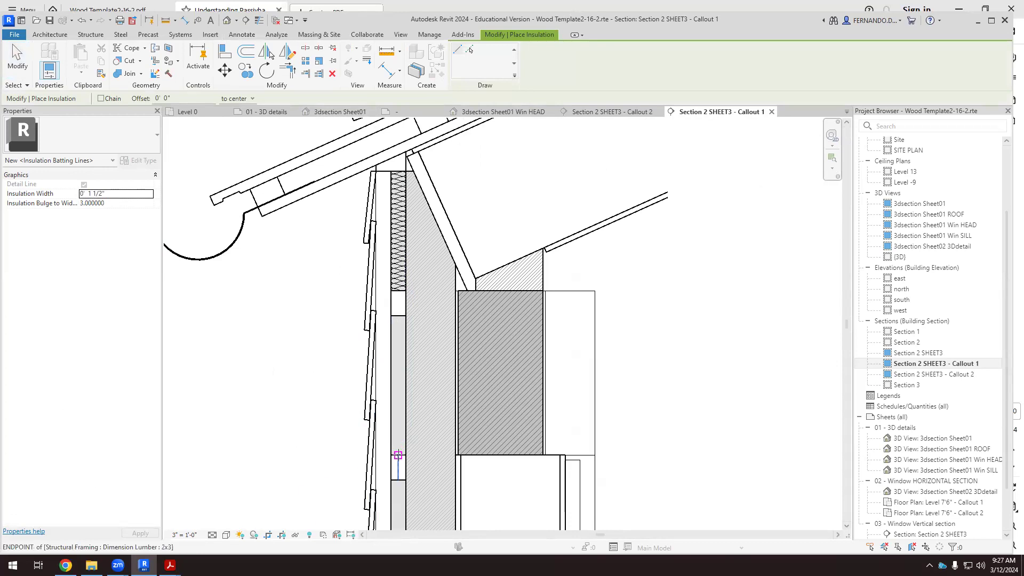
pyautogui.click(398, 455)
pyautogui.click(398, 291)
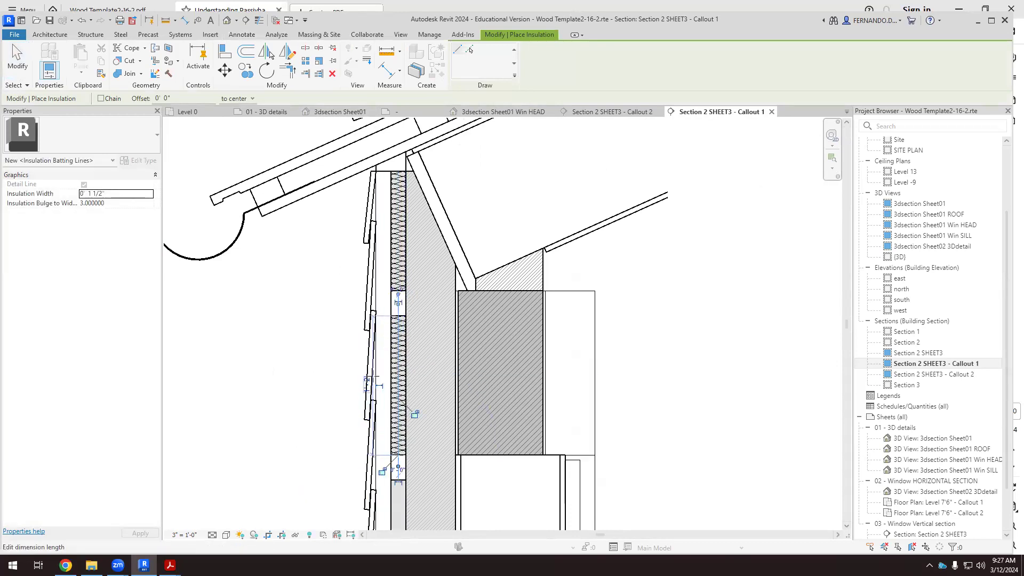
# Draw a matching insulation batting line up the center of the wall layer's lowest gray cavity and finish placing insulation.
pyautogui.scroll(-6, 380, 144)
pyautogui.scroll(3, 386, 306)
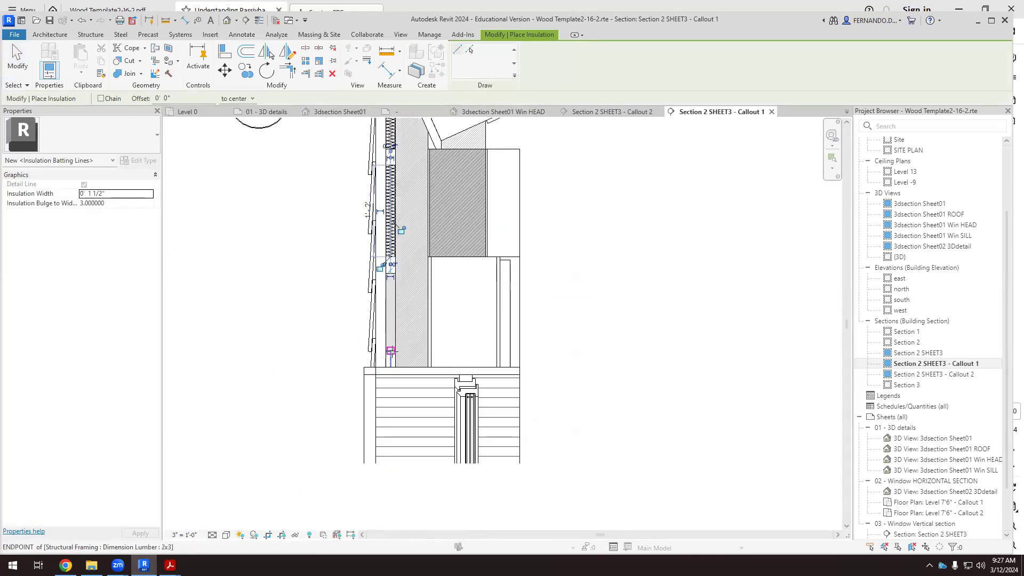
pyautogui.click(391, 351)
pyautogui.click(391, 274)
pyautogui.press('Escape')
pyautogui.press('Escape')
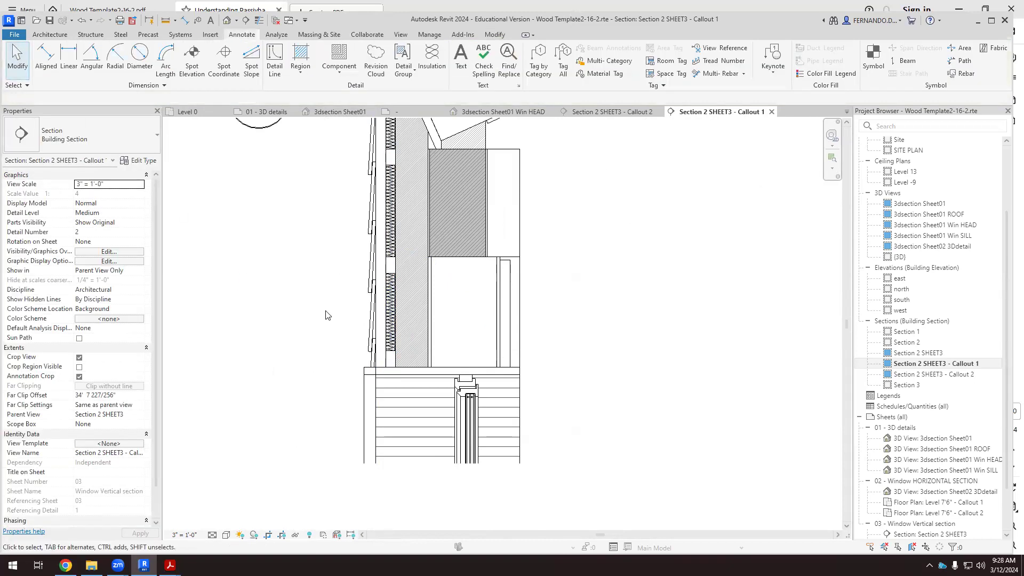
# Examine the hatched glulam beam and the unfilled wall cavity directly beneath it in Callout 1.
pyautogui.scroll(-1, 610, 363)
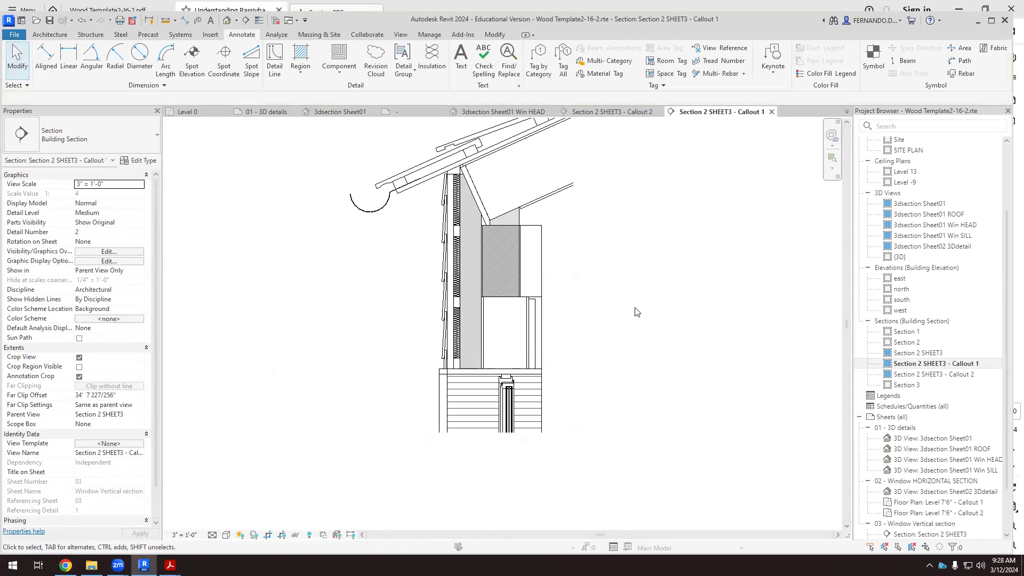
pyautogui.scroll(3, 472, 213)
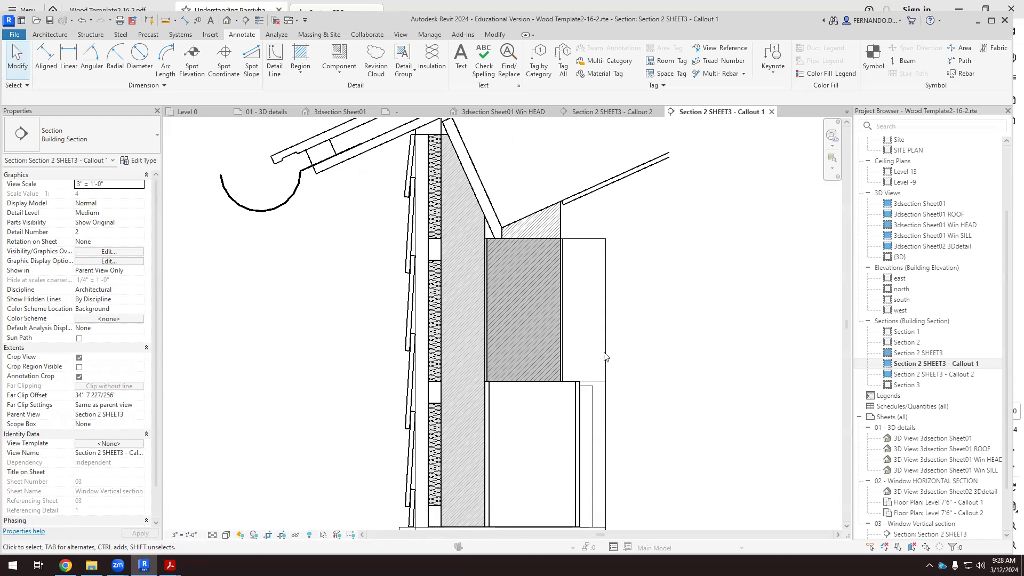
pyautogui.scroll(-1, 530, 294)
pyautogui.scroll(1, 532, 448)
pyautogui.scroll(1, 535, 430)
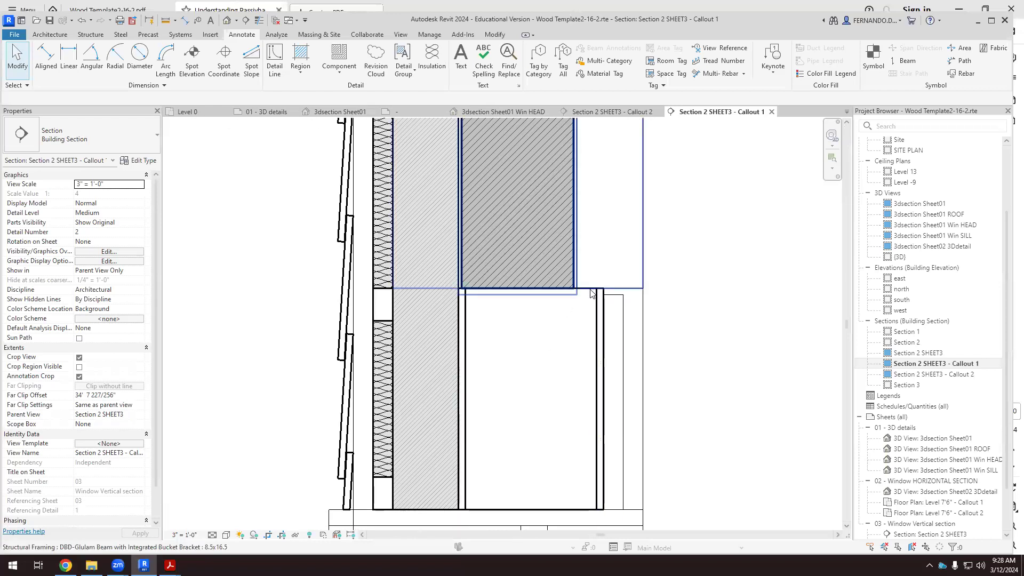
pyautogui.scroll(-1, 558, 386)
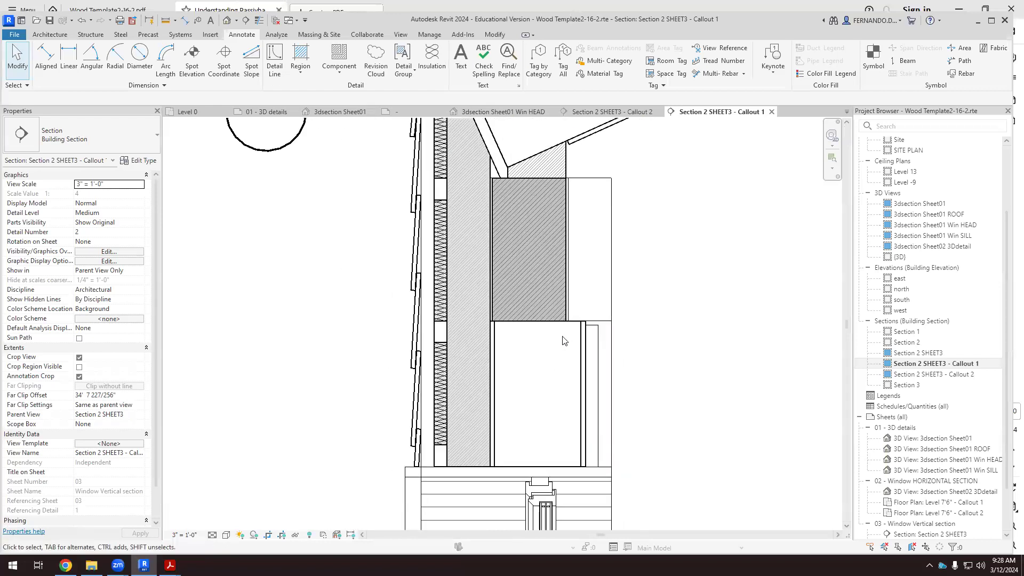
pyautogui.scroll(1, 560, 334)
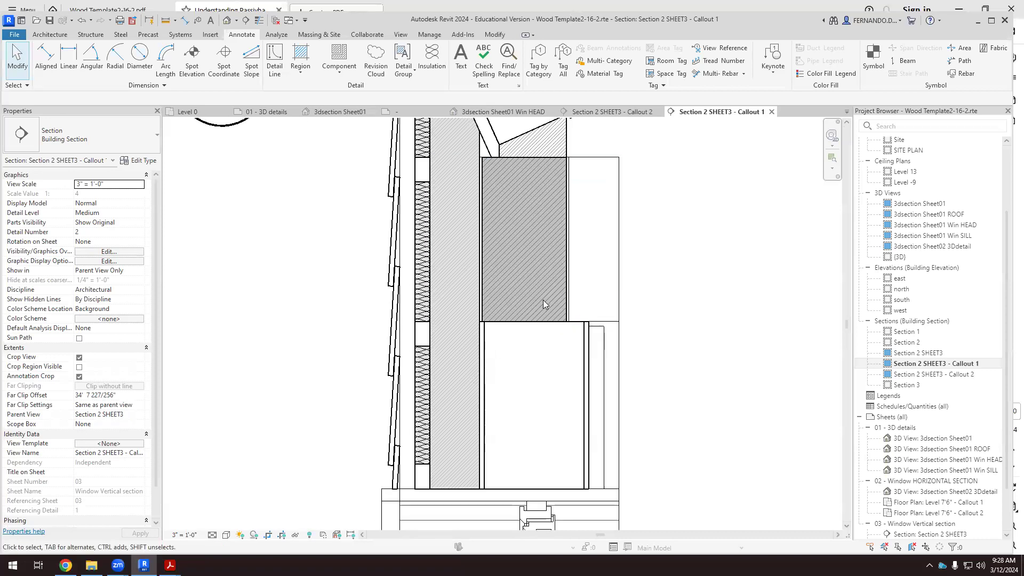
pyautogui.scroll(-1, 543, 304)
pyautogui.scroll(1, 565, 320)
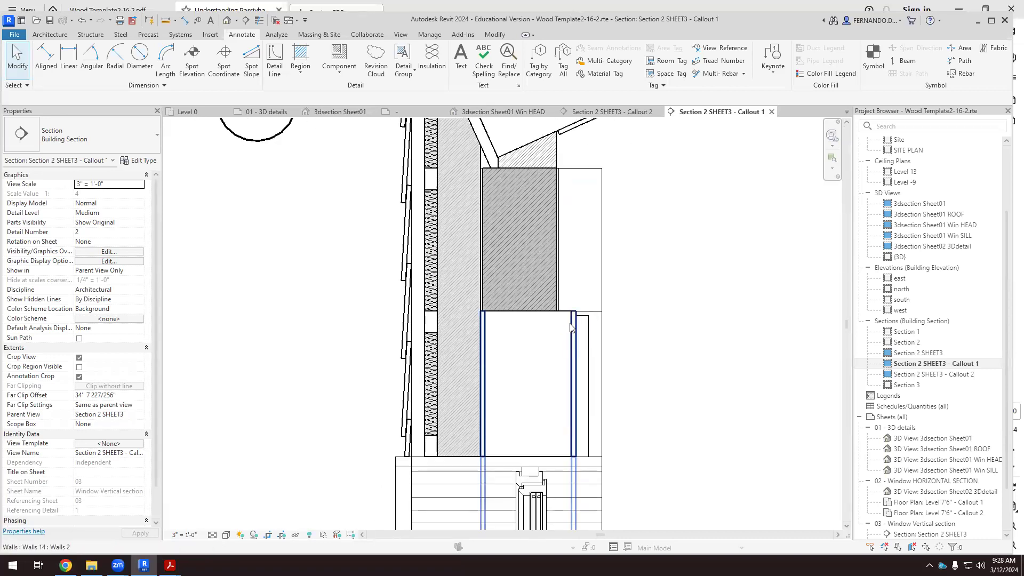
pyautogui.click(566, 328)
pyautogui.scroll(1, 566, 323)
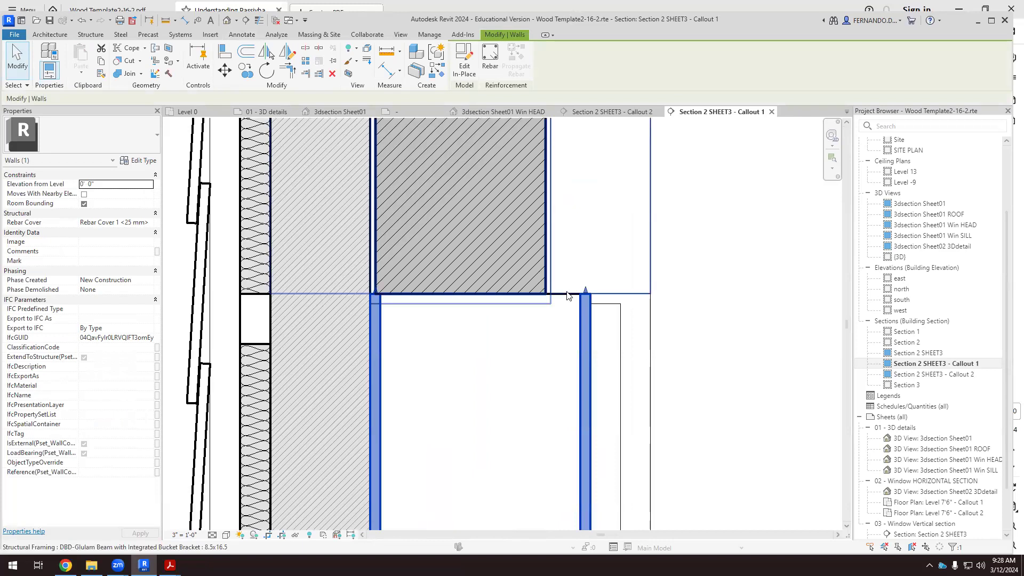
pyautogui.scroll(1, 608, 302)
pyautogui.click(603, 283)
# Select the unfilled wall core below the glulam beam, filtering Structural Framing (Girder) out of the selection.
pyautogui.scroll(1, 558, 275)
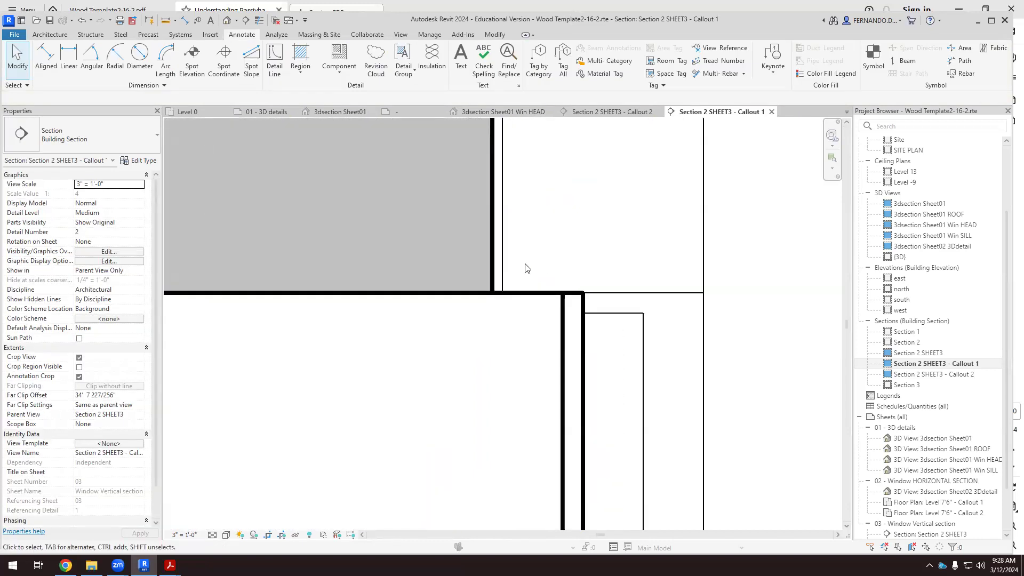
pyautogui.moveTo(532, 258); pyautogui.dragTo(515, 311)
pyautogui.scroll(-2, 606, 229)
pyautogui.click(461, 59)
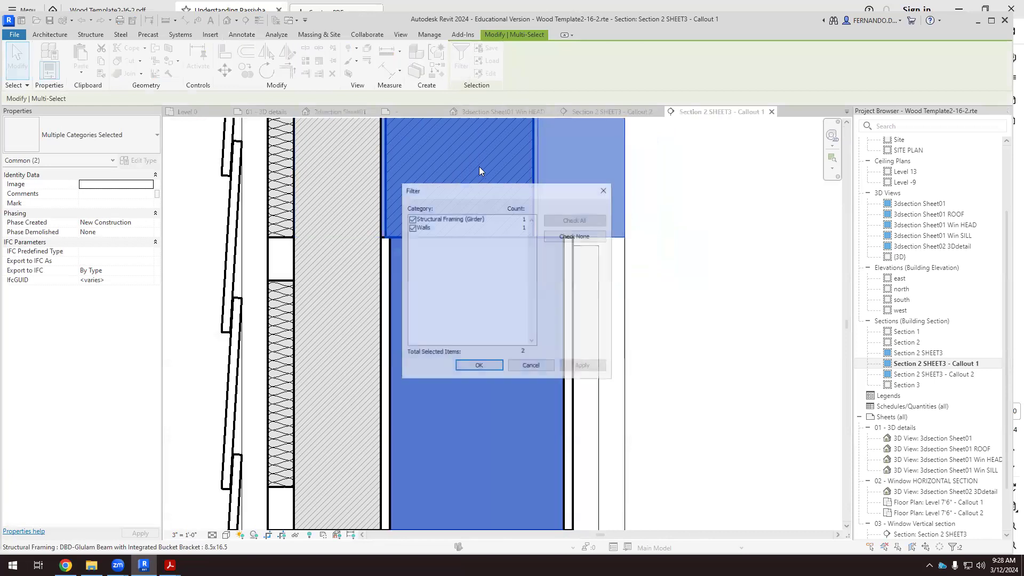
pyautogui.click(411, 219)
pyautogui.click(584, 367)
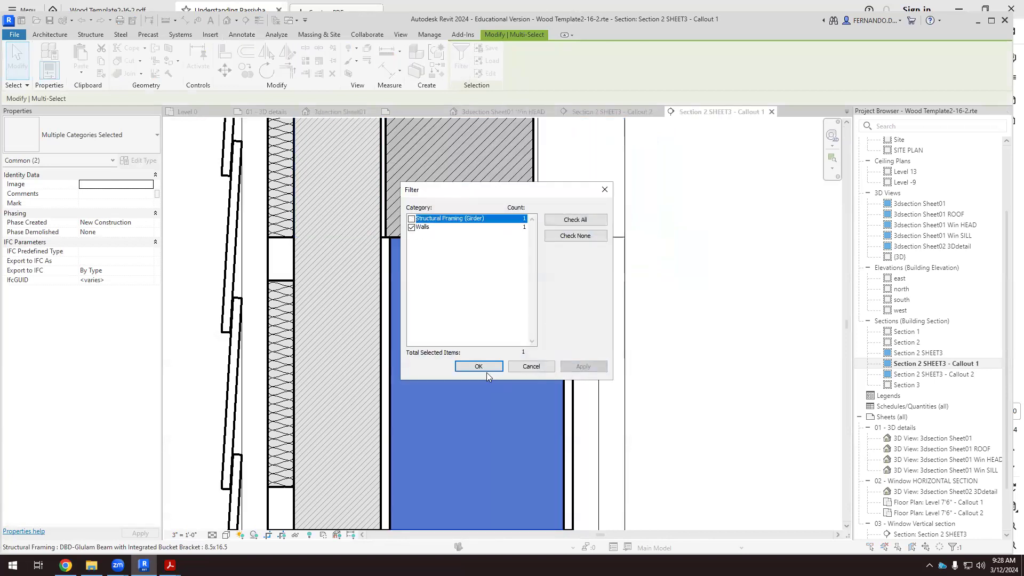
pyautogui.click(483, 368)
# Override the selected wall core's graphics by element, choosing a solid-fill cut background pattern.
pyautogui.scroll(-3, 486, 334)
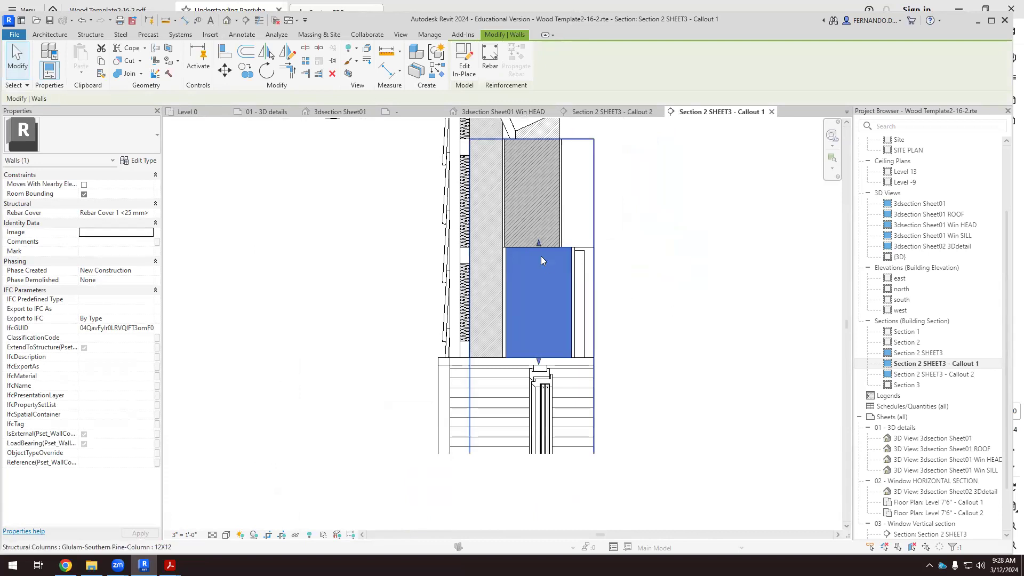
pyautogui.scroll(2, 539, 255)
pyautogui.rightClick(533, 269)
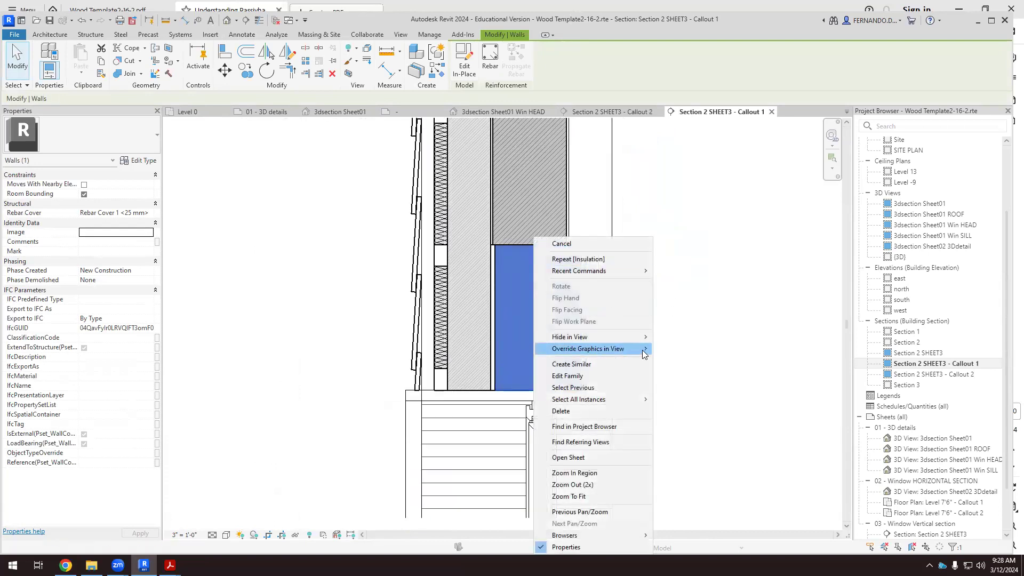
pyautogui.click(688, 349)
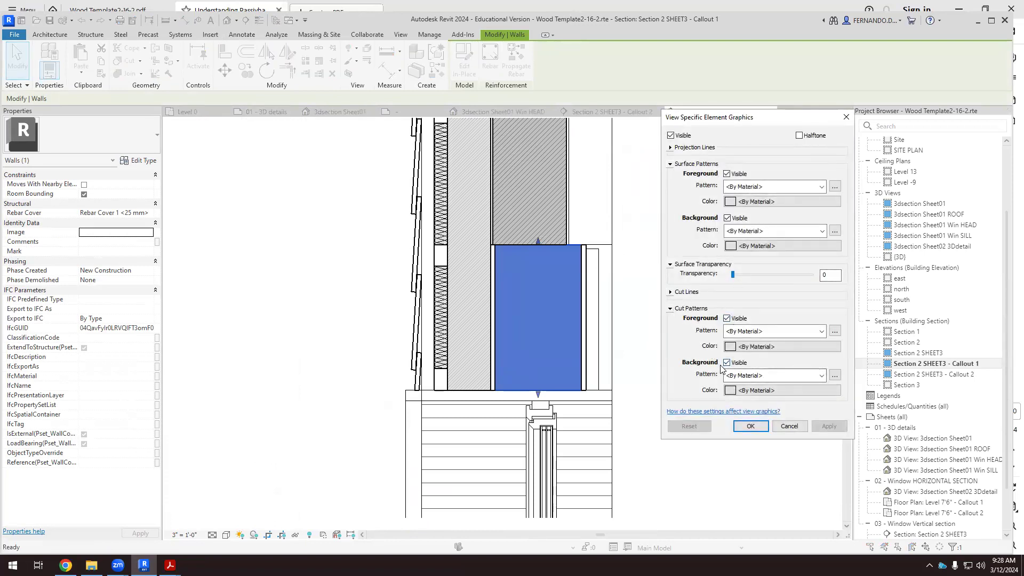
pyautogui.click(822, 376)
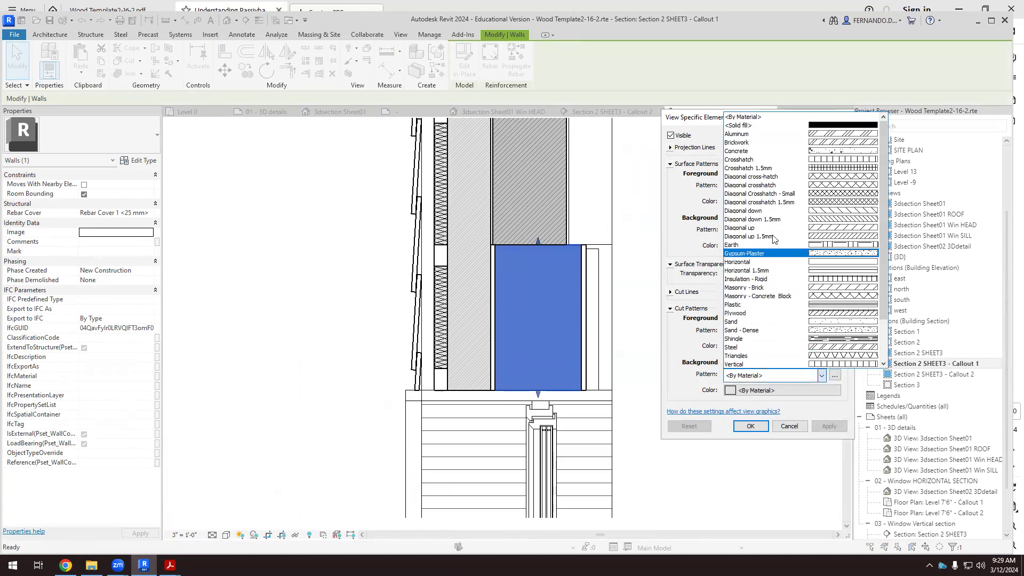
pyautogui.click(830, 126)
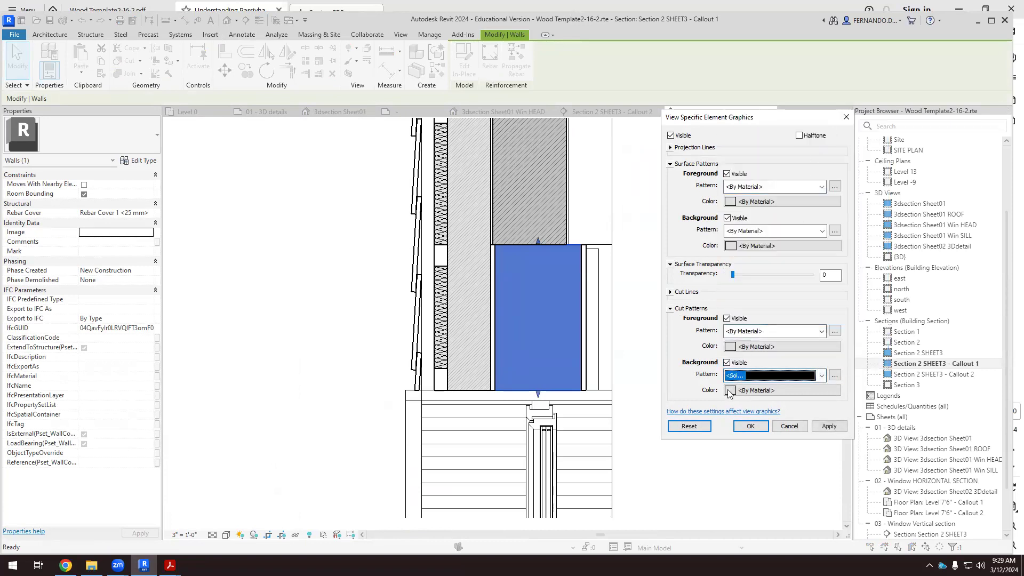
# Set the wall core's cut background color to RGB 225-225-225 and apply the override.
pyautogui.click(734, 390)
pyautogui.doubleClick(872, 306)
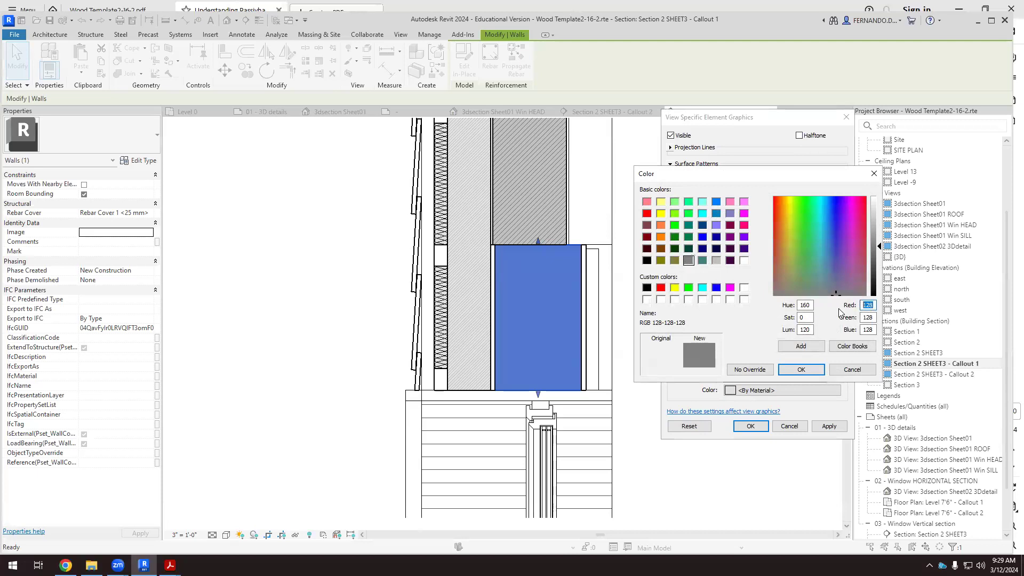
pyautogui.write('225')
pyautogui.doubleClick(868, 318)
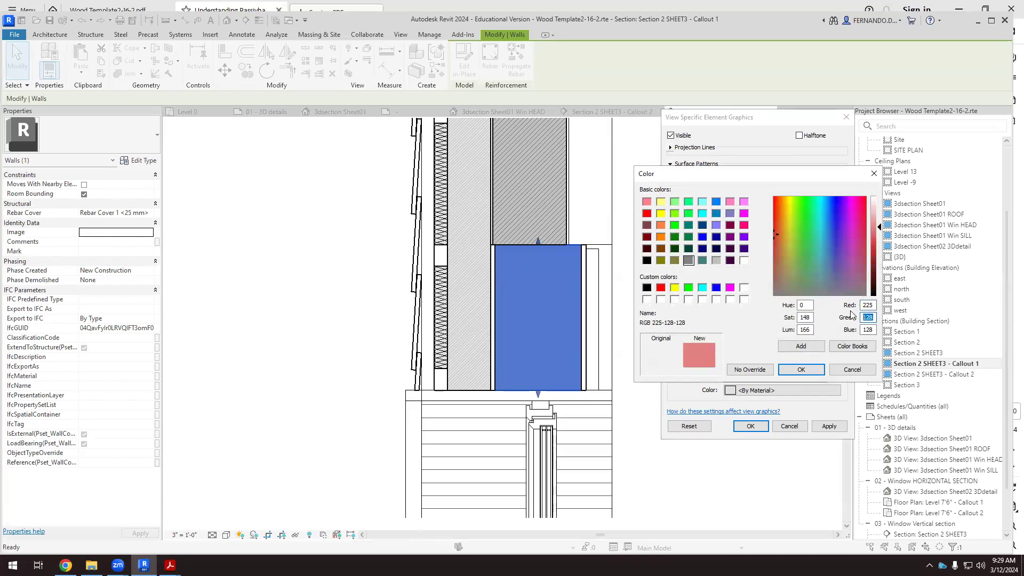
pyautogui.write('225')
pyautogui.doubleClick(867, 330)
pyautogui.write('225')
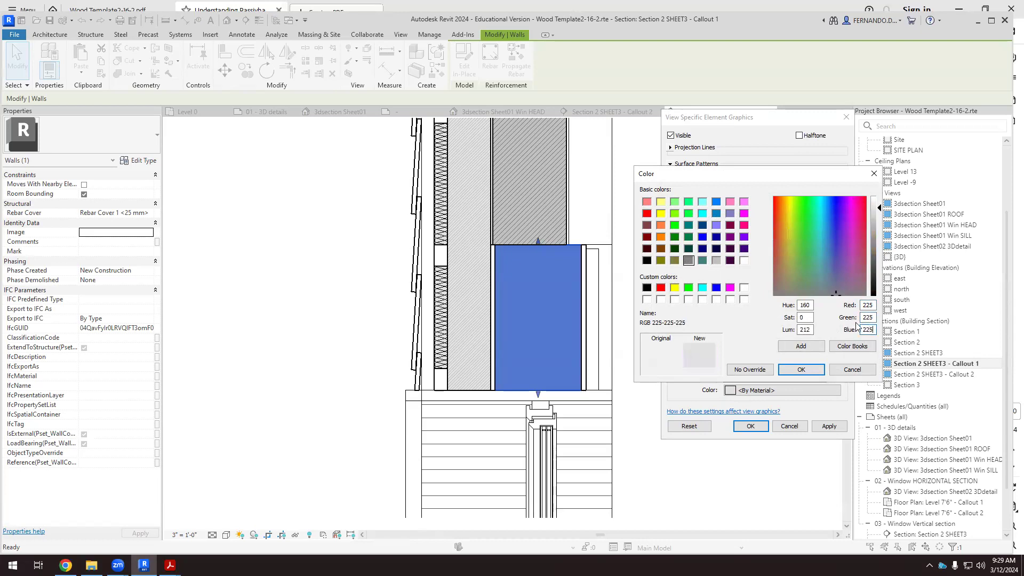
pyautogui.click(815, 370)
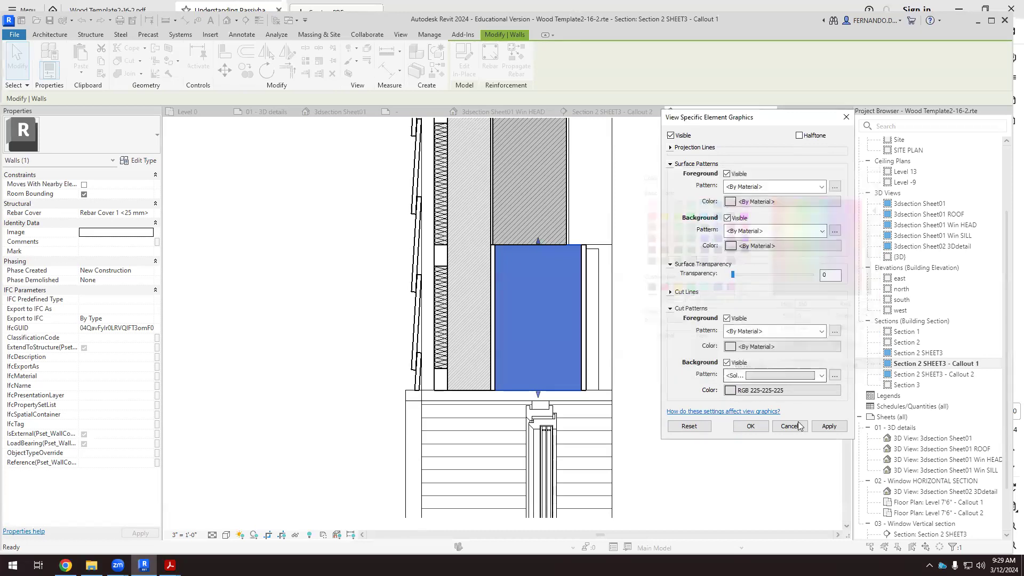
pyautogui.click(766, 427)
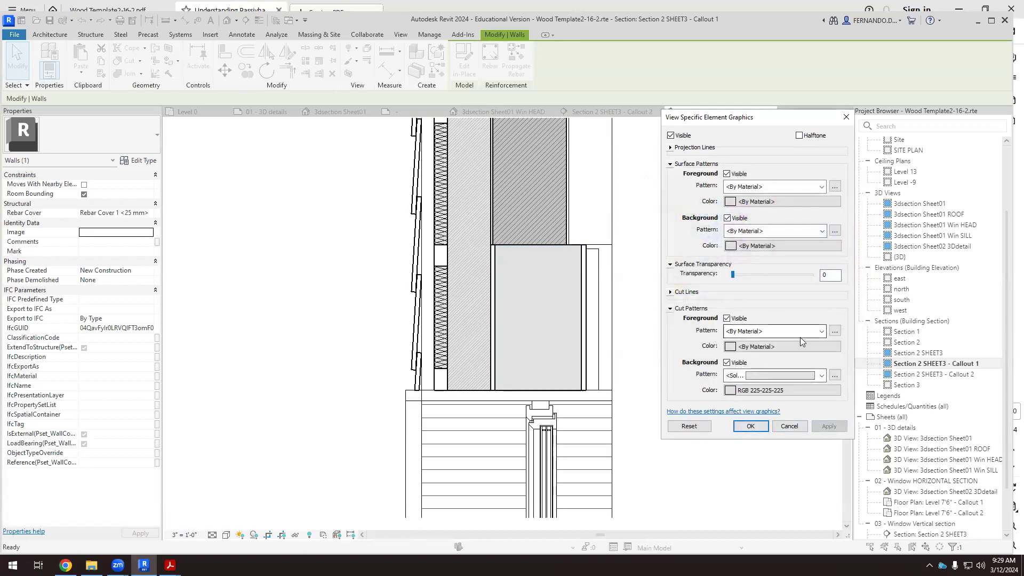
# Set the wall core's cut foreground pattern to Diagonal down 1.5mm with color RGB 128-128-128 and apply the override.
pyautogui.click(822, 332)
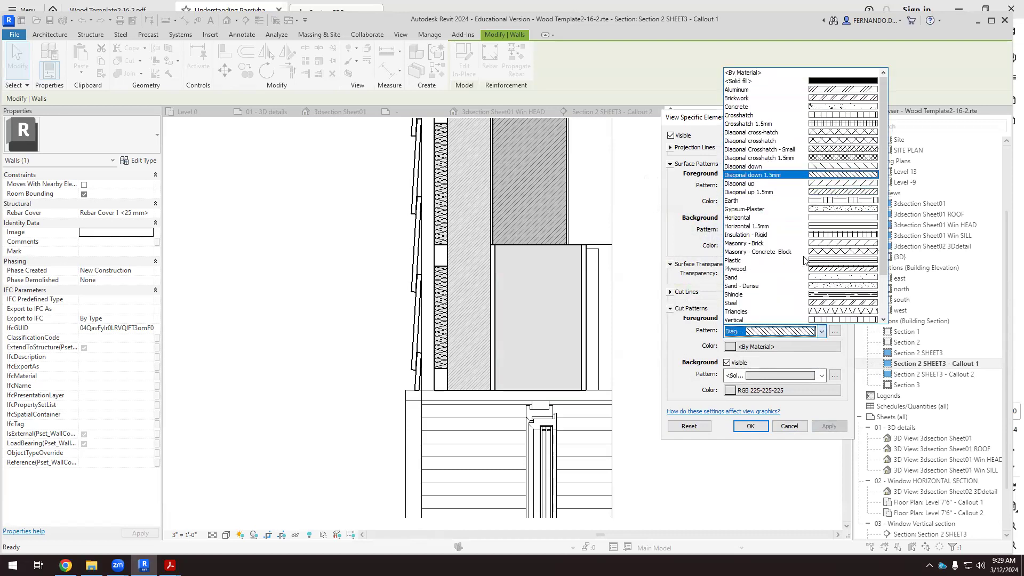
pyautogui.click(838, 175)
pyautogui.click(831, 427)
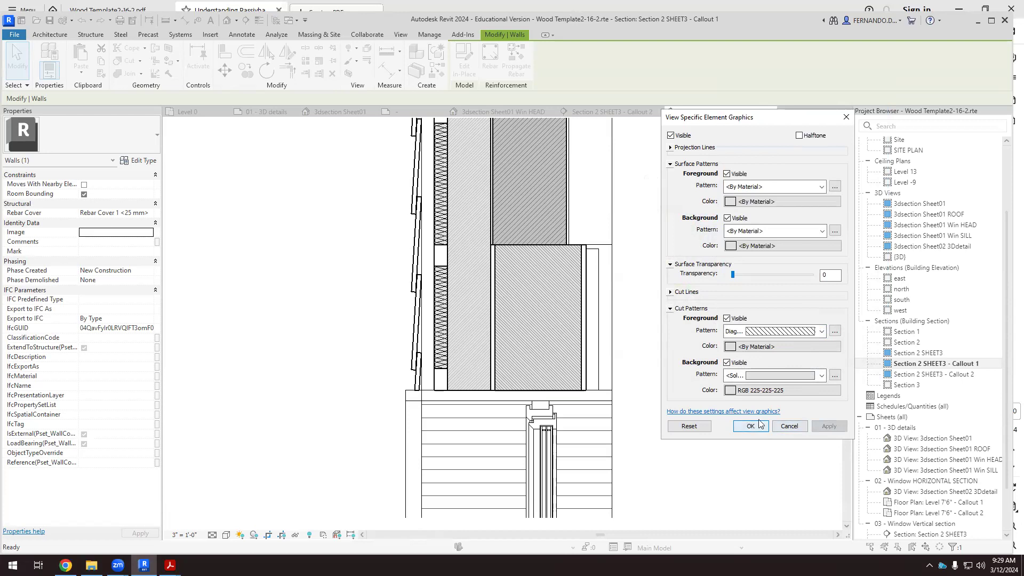
pyautogui.click(731, 346)
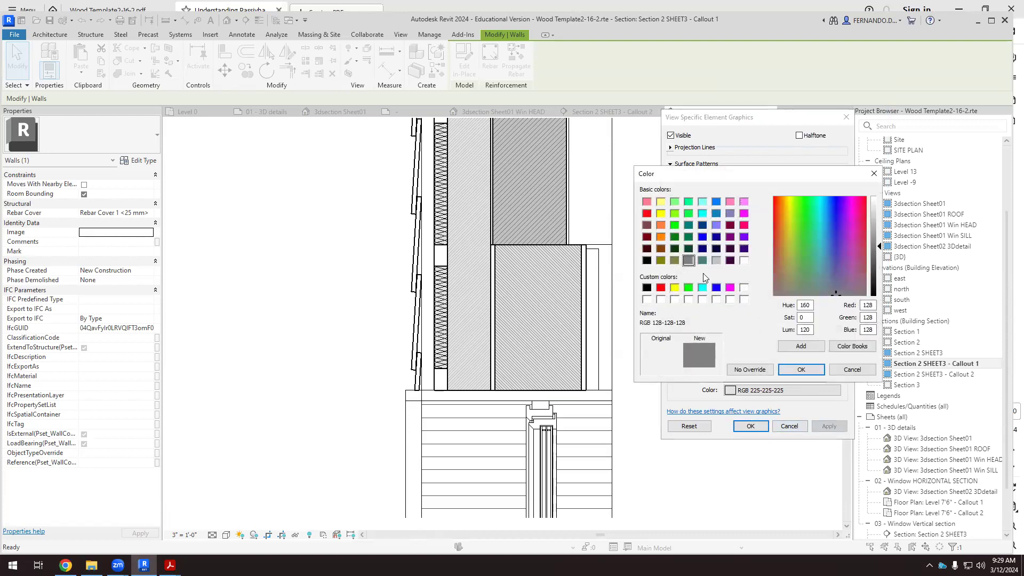
pyautogui.click(801, 369)
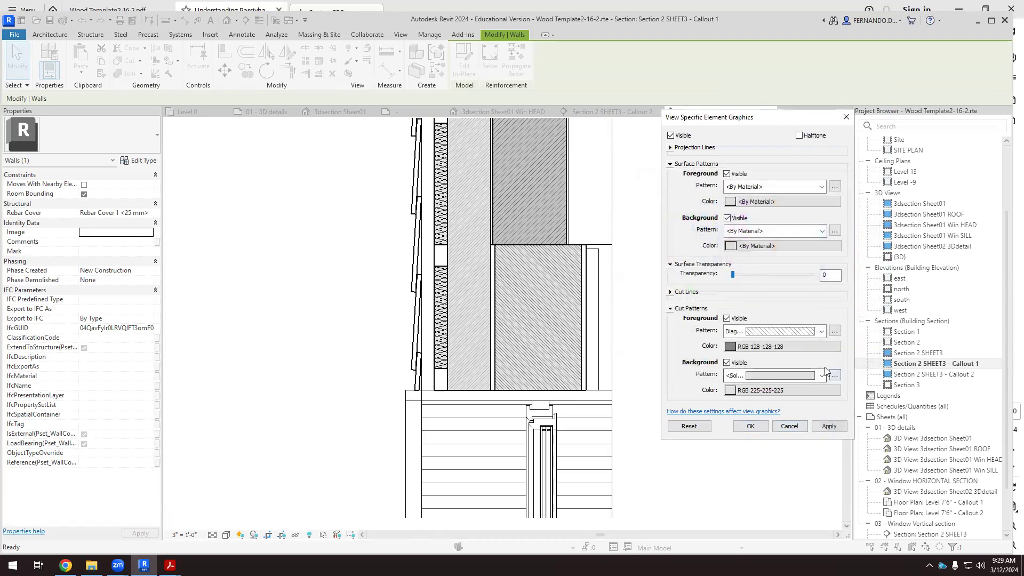
pyautogui.click(828, 425)
pyautogui.click(750, 425)
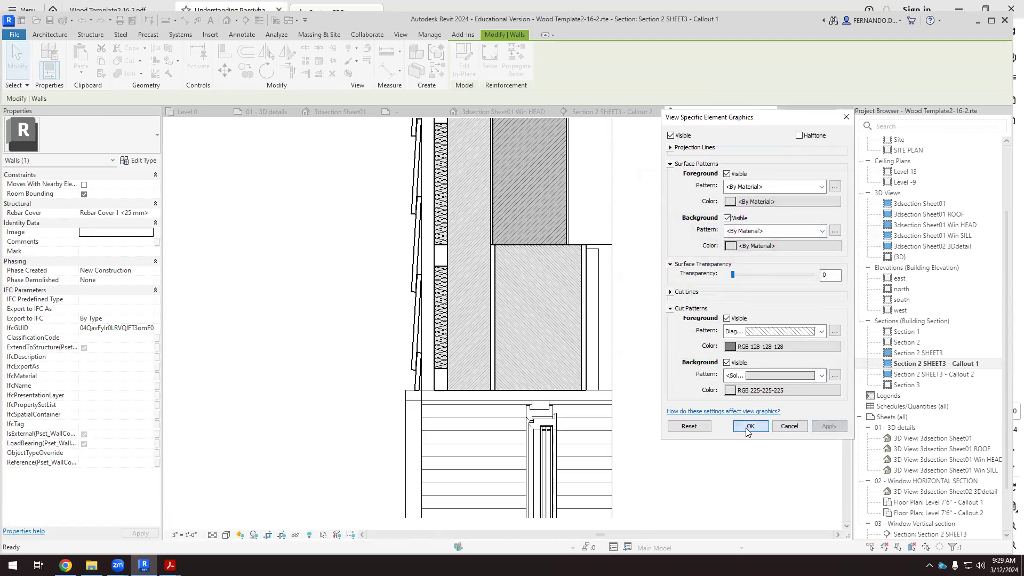
pyautogui.click(710, 366)
# Review the hatched wall core in Callout 1 and consult the PH-T06 window head detail in the Passivhaus PDF in Acrobat.
pyautogui.scroll(5, 547, 235)
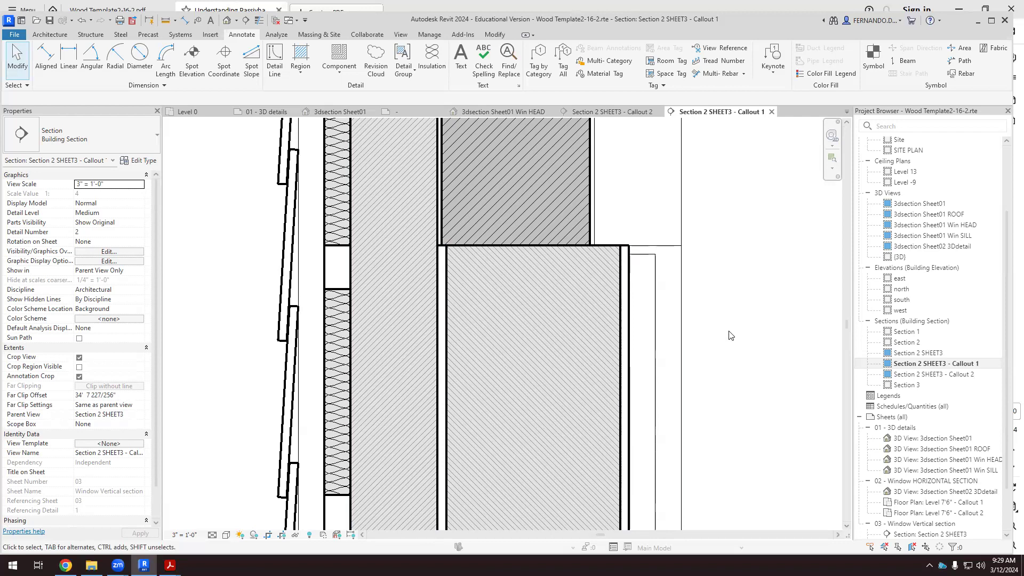
pyautogui.scroll(-5, 616, 326)
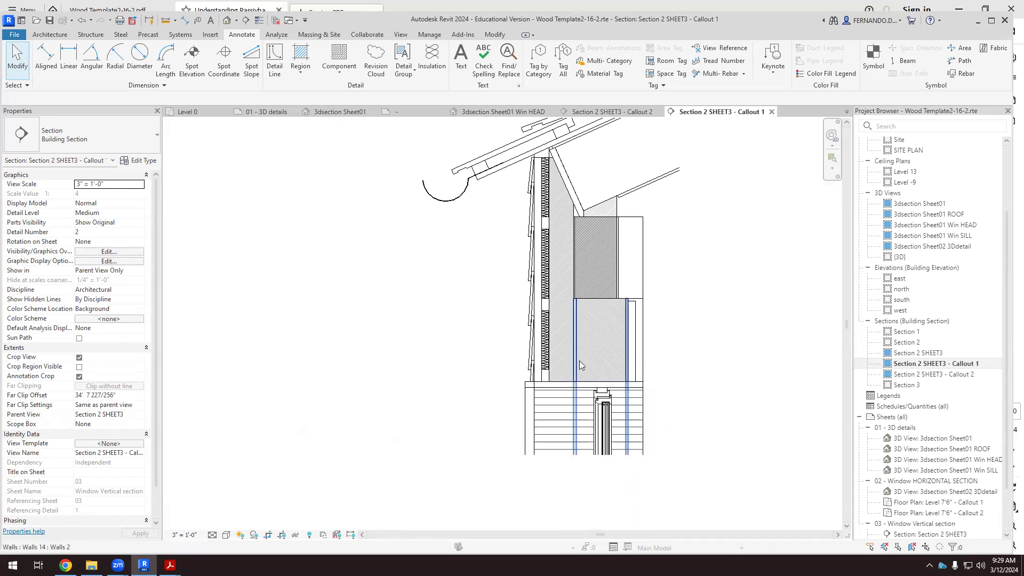
pyautogui.scroll(3, 579, 364)
pyautogui.scroll(-2, 360, 386)
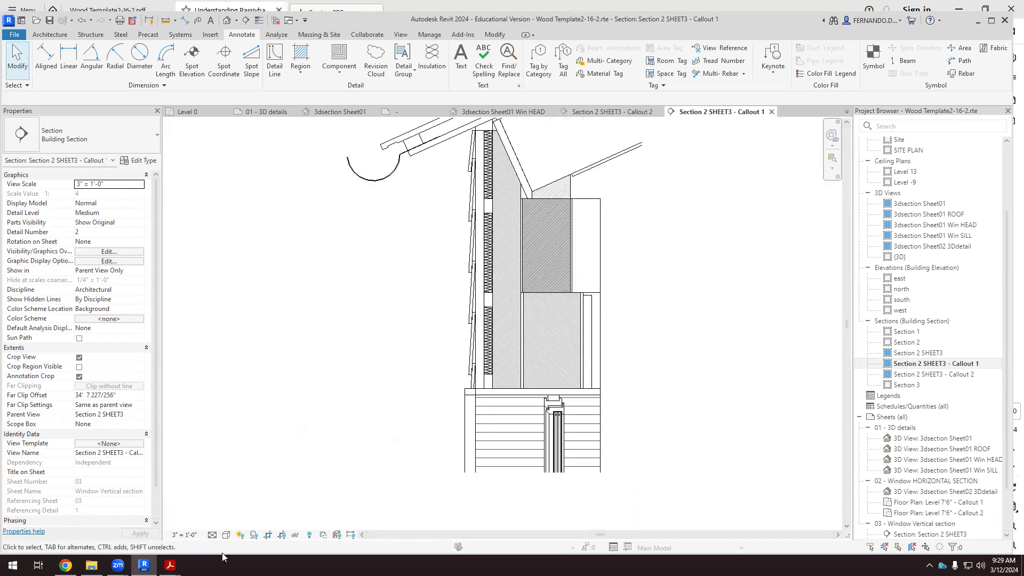
pyautogui.moveTo(170, 565)
pyautogui.click(199, 538)
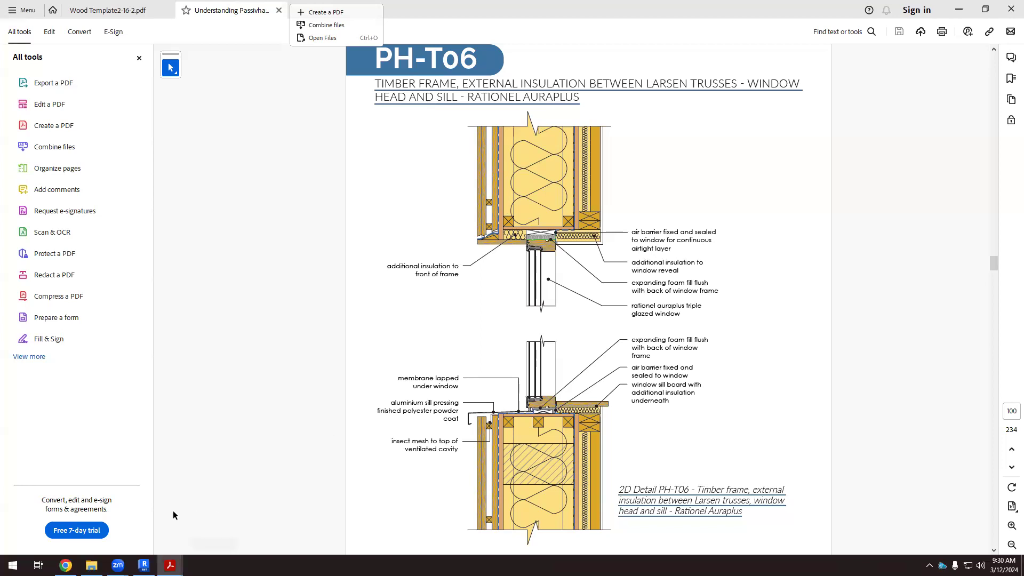
pyautogui.click(144, 565)
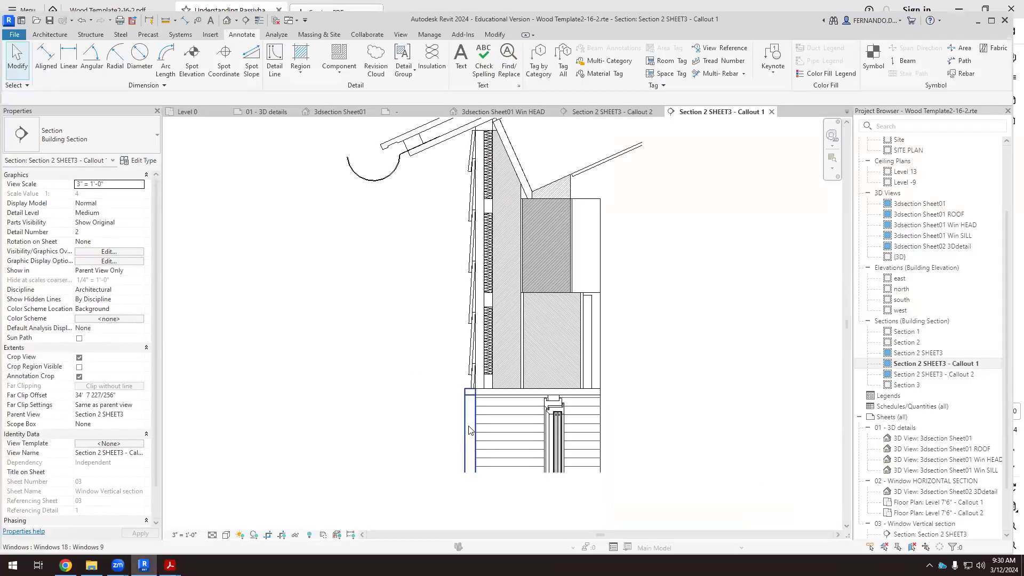
# Examine the cladding, battens and wall base above the window head in Callout 1, rechecking the PH-T06 detail in the PDF.
pyautogui.scroll(2, 469, 430)
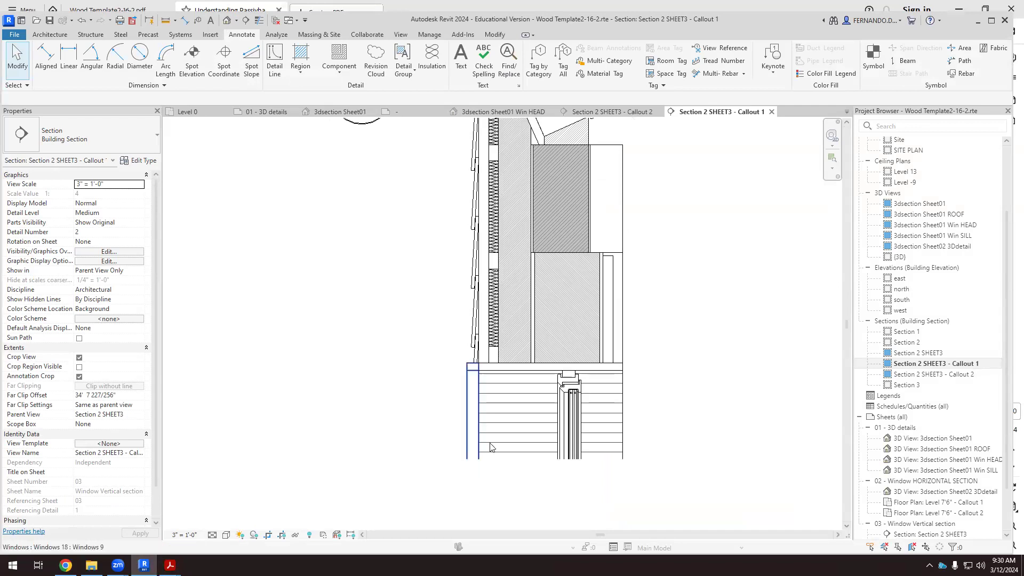
pyautogui.scroll(2, 448, 363)
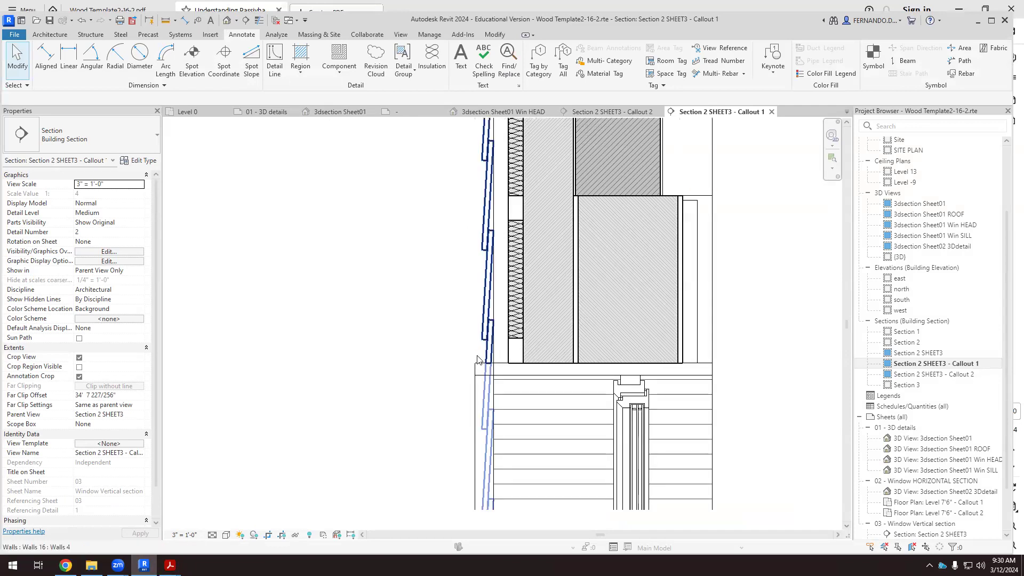
pyautogui.scroll(-3, 384, 309)
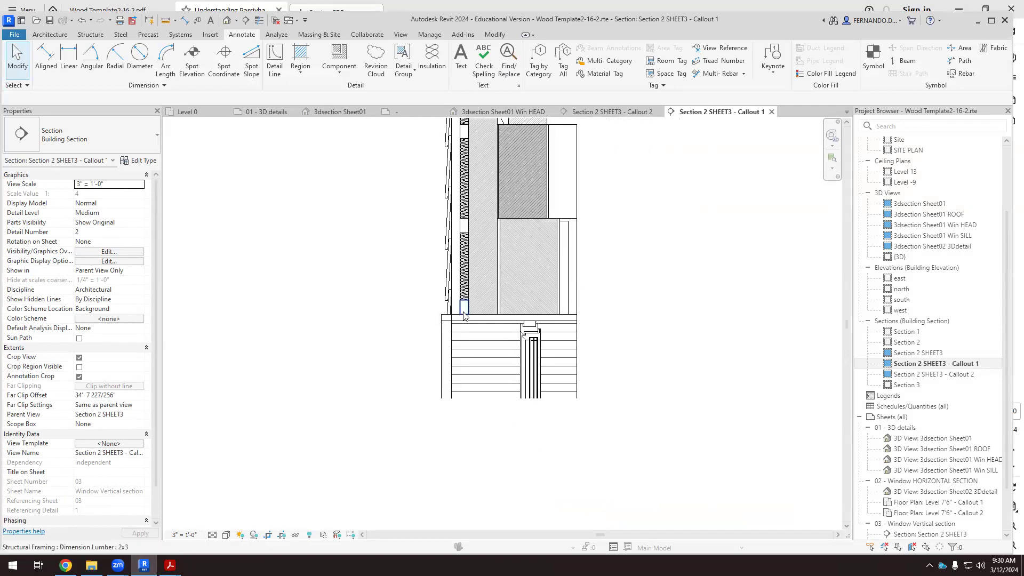
pyautogui.scroll(2, 482, 287)
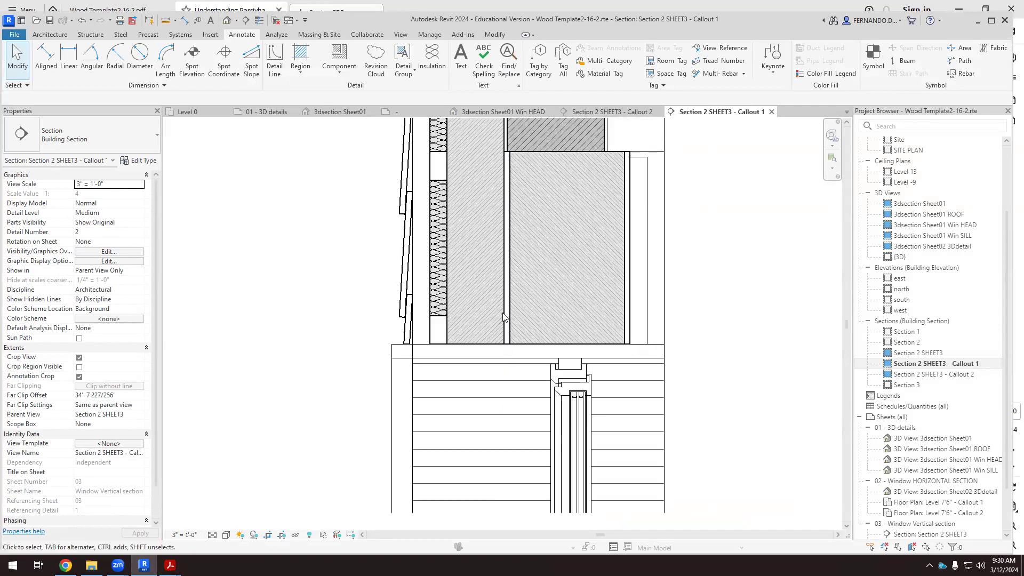
pyautogui.moveTo(170, 565)
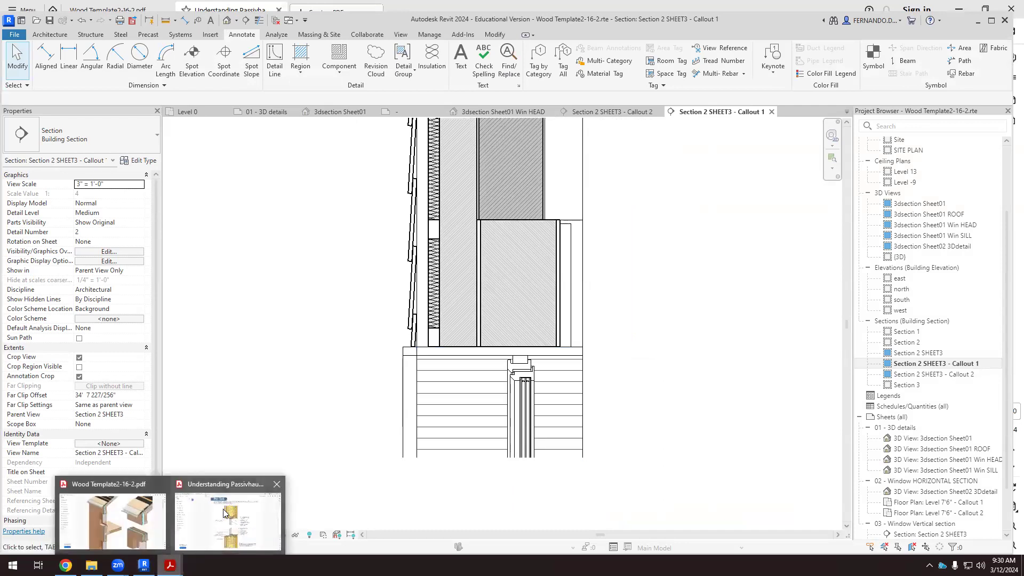
pyautogui.click(283, 498)
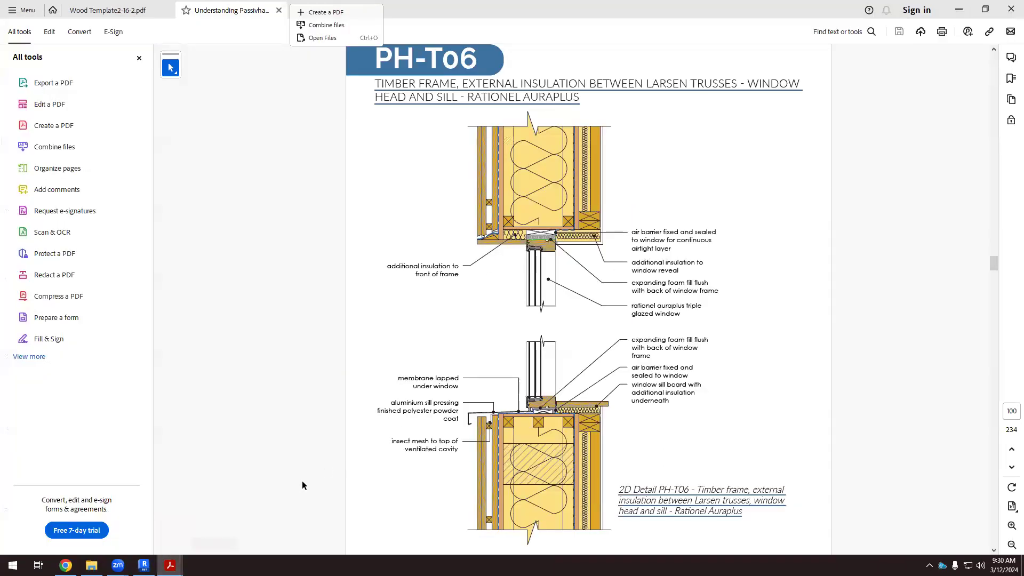
pyautogui.click(144, 565)
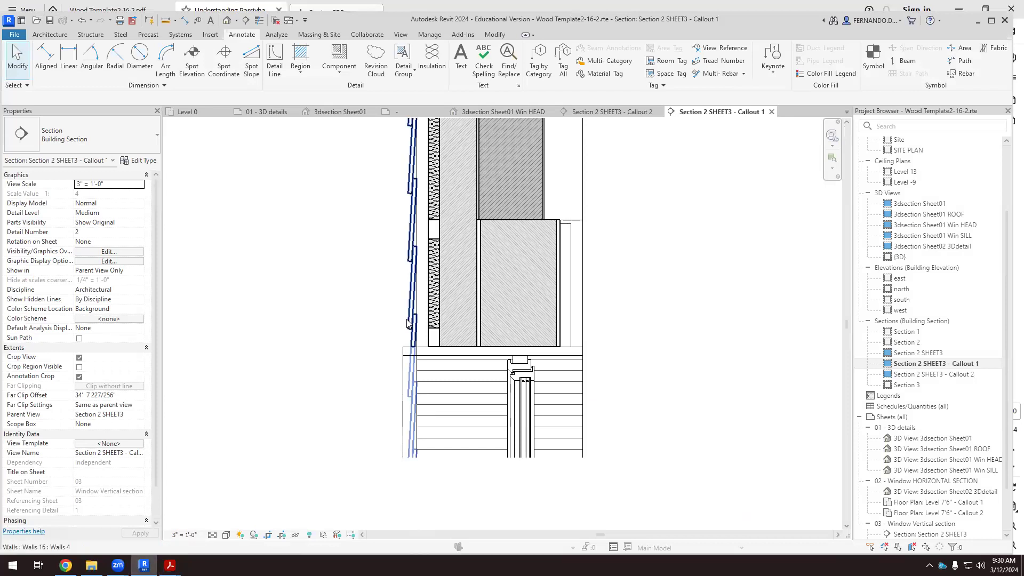
pyautogui.scroll(1, 407, 322)
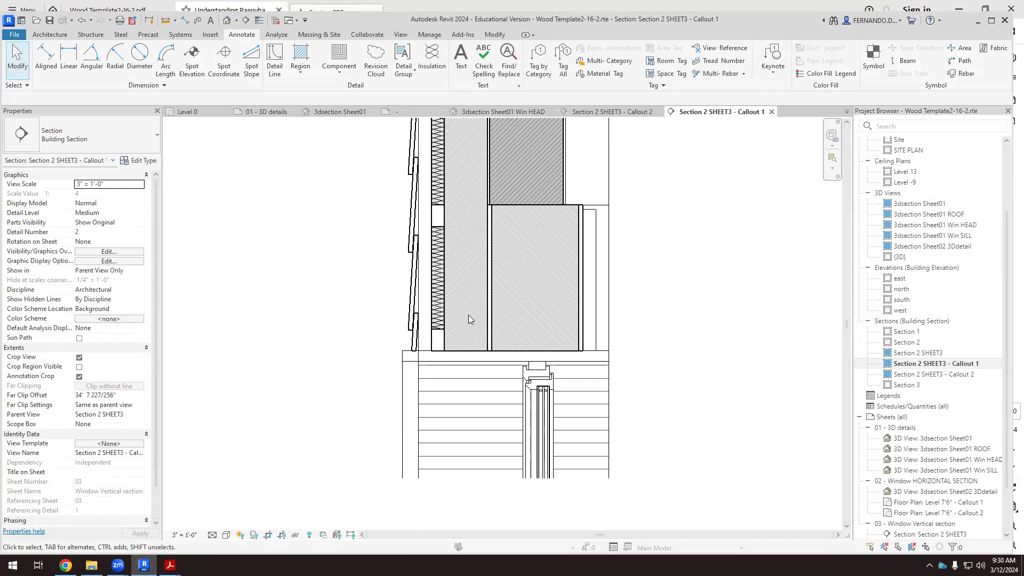
pyautogui.click(437, 340)
pyautogui.click(341, 308)
pyautogui.scroll(-2, 393, 363)
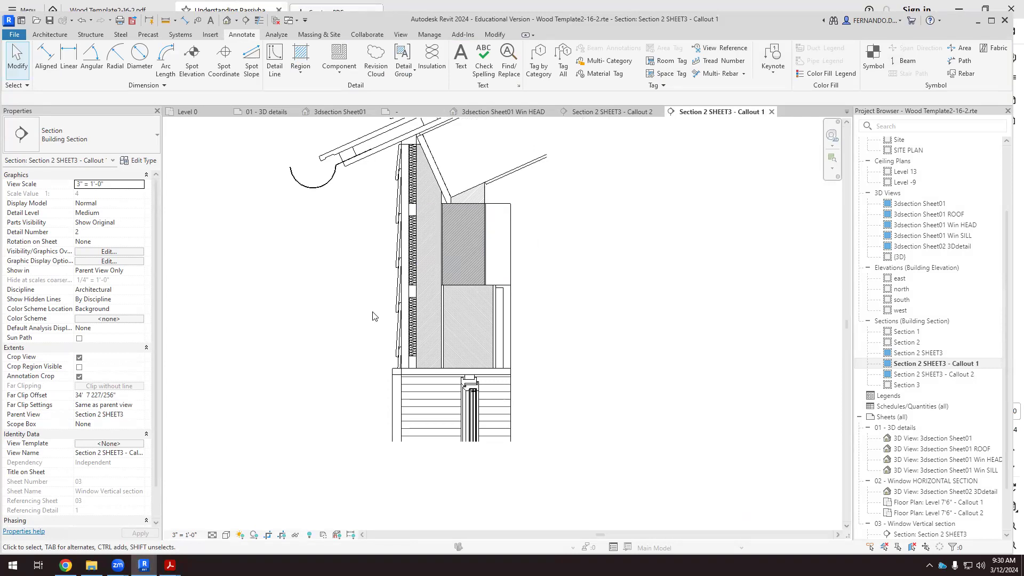
# Inspect the thin sloped flashing and the wedge-shaped Ortho Crosshatch filled region above the window head.
pyautogui.scroll(6, 372, 316)
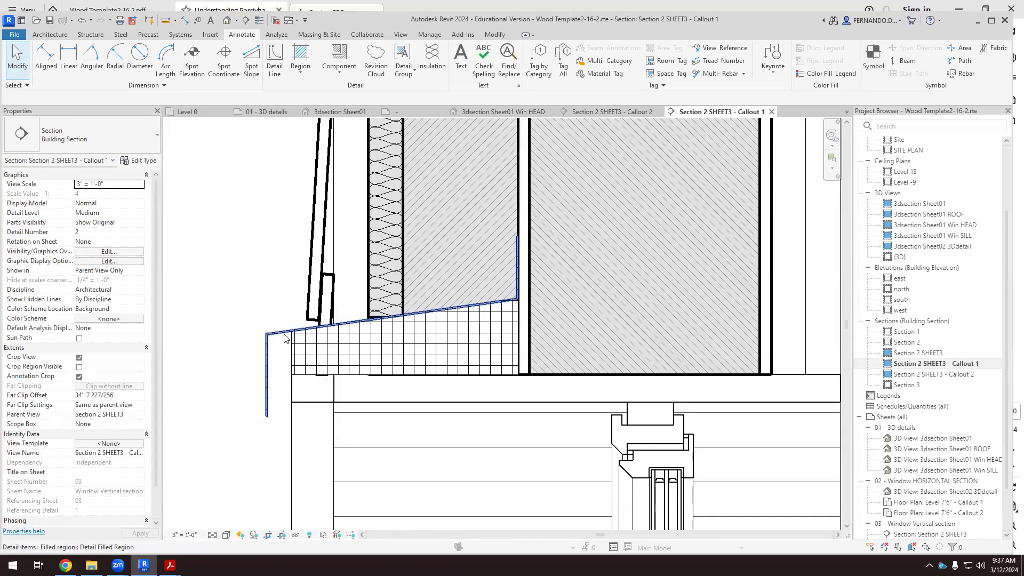
pyautogui.click(281, 349)
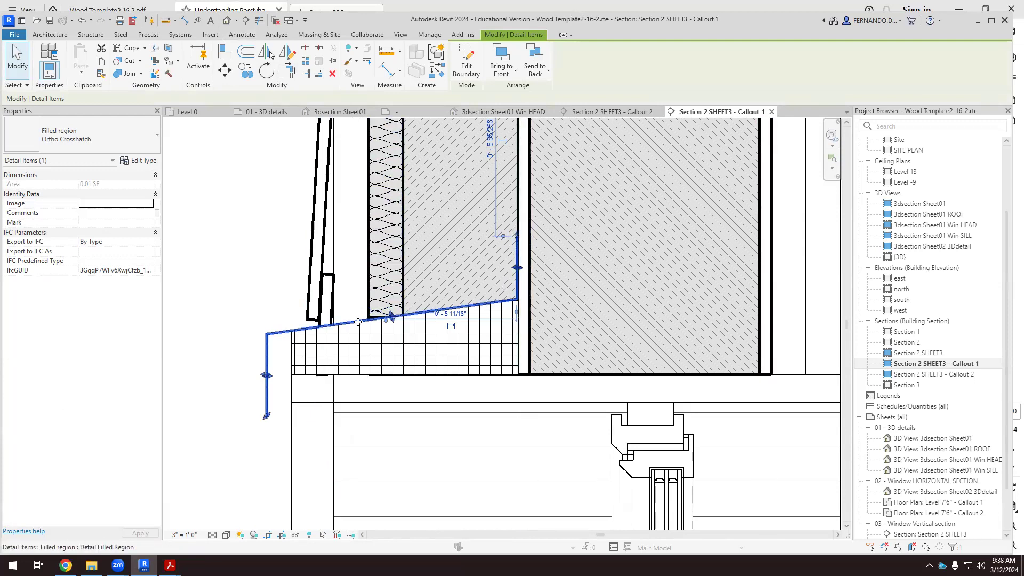
pyautogui.click(293, 356)
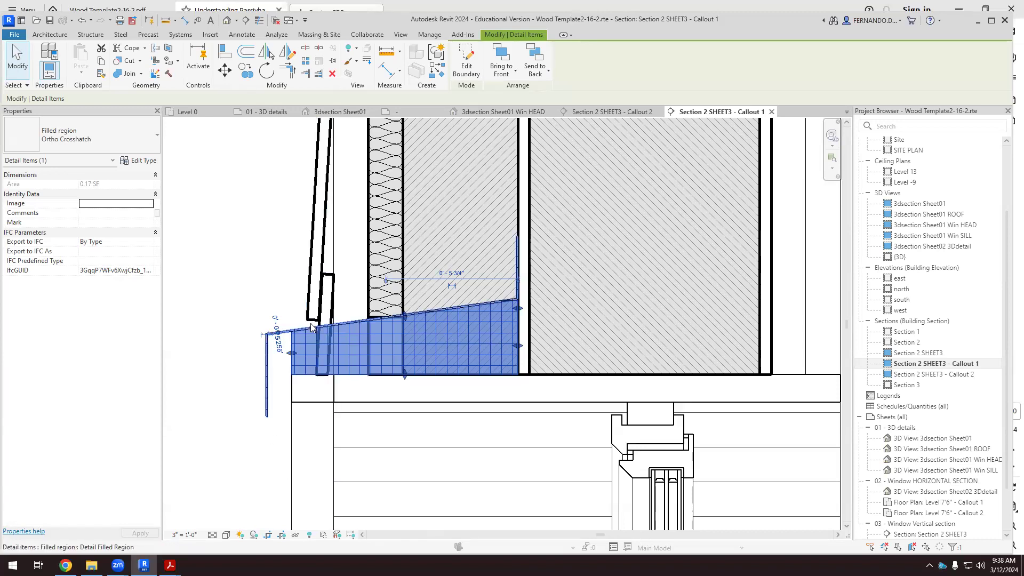
pyautogui.click(233, 363)
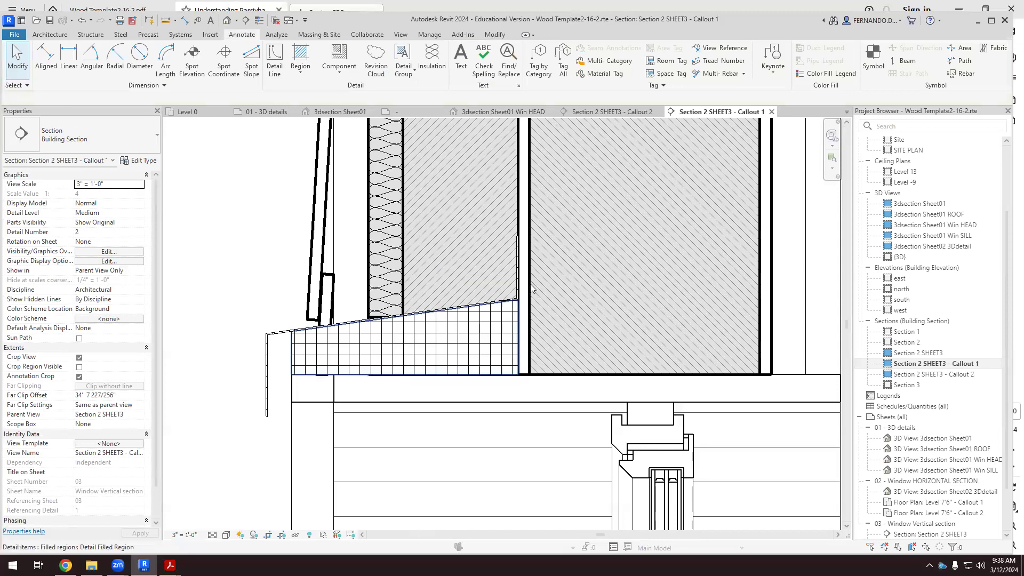
# Check the dashed membrane line along the wall sheathing below the window sill in Section 2 SHEET3 - Callout 2.
pyautogui.hotkey('ctrl', 'Tab')
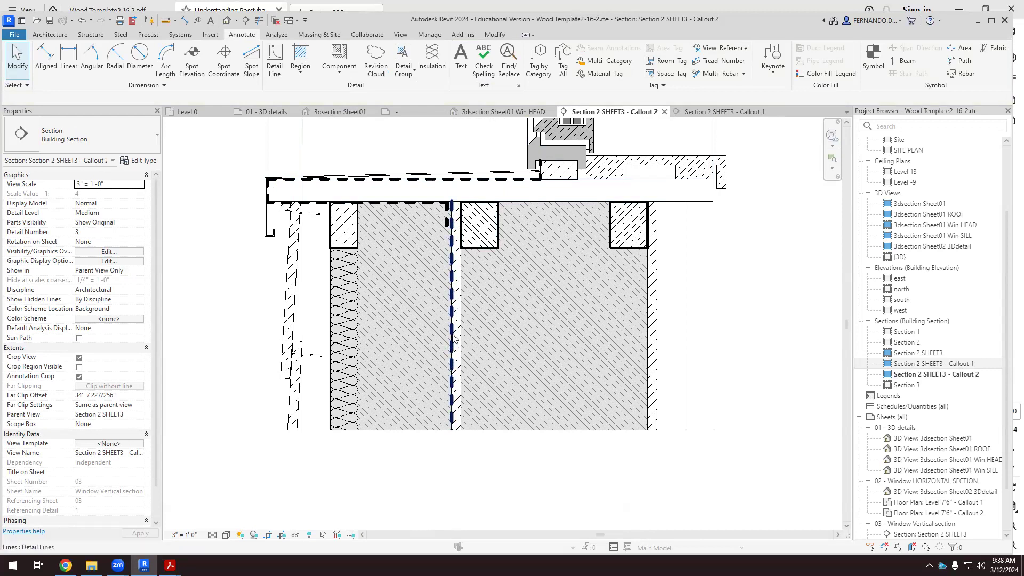
pyautogui.scroll(1, 450, 323)
pyautogui.scroll(-2, 450, 324)
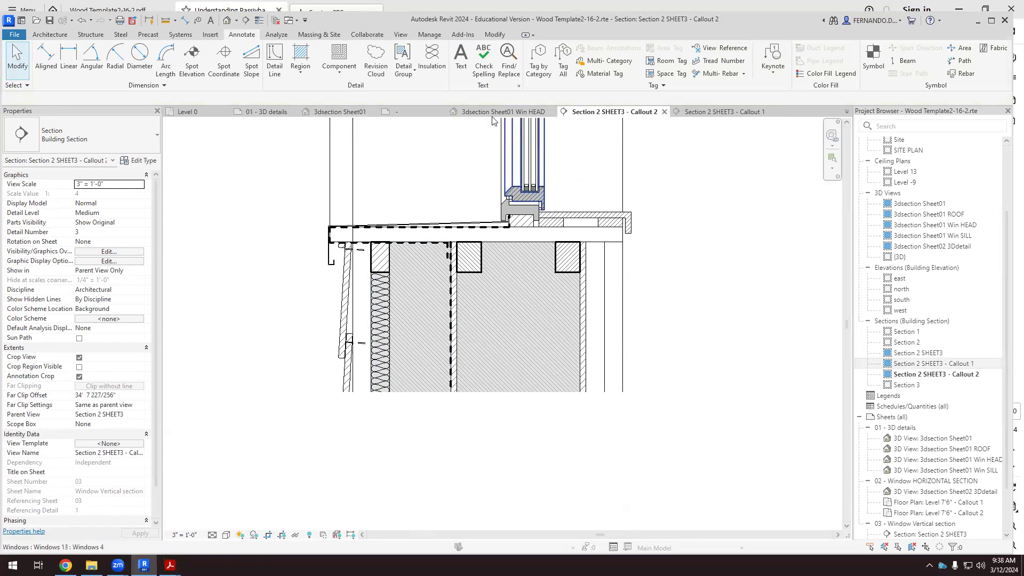
pyautogui.click(722, 112)
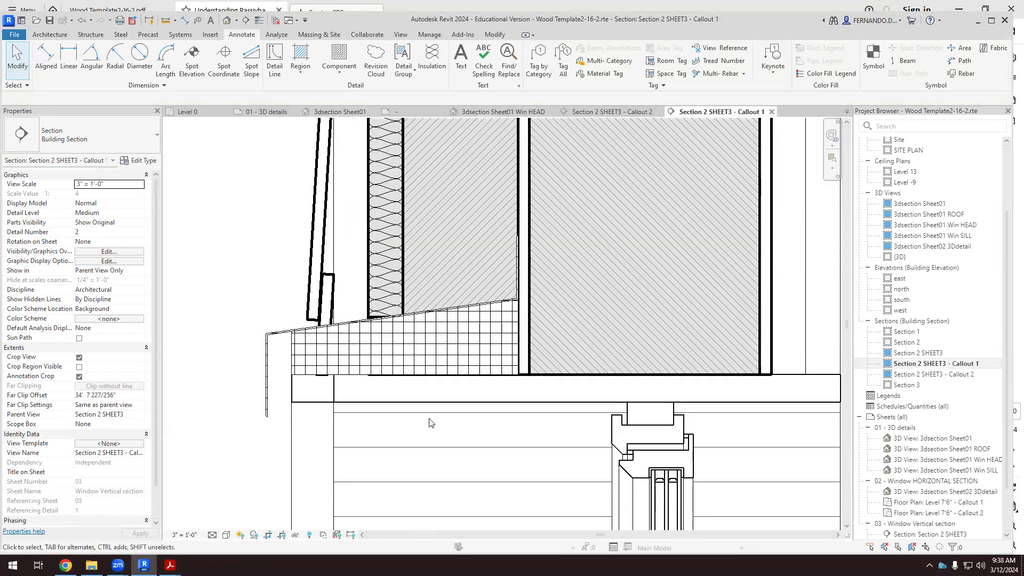
# Edit the flashing filled region's boundary, moving the exterior-side line of its vertical leg about 1/4" from the sheathing-side line.
pyautogui.scroll(-2, 431, 423)
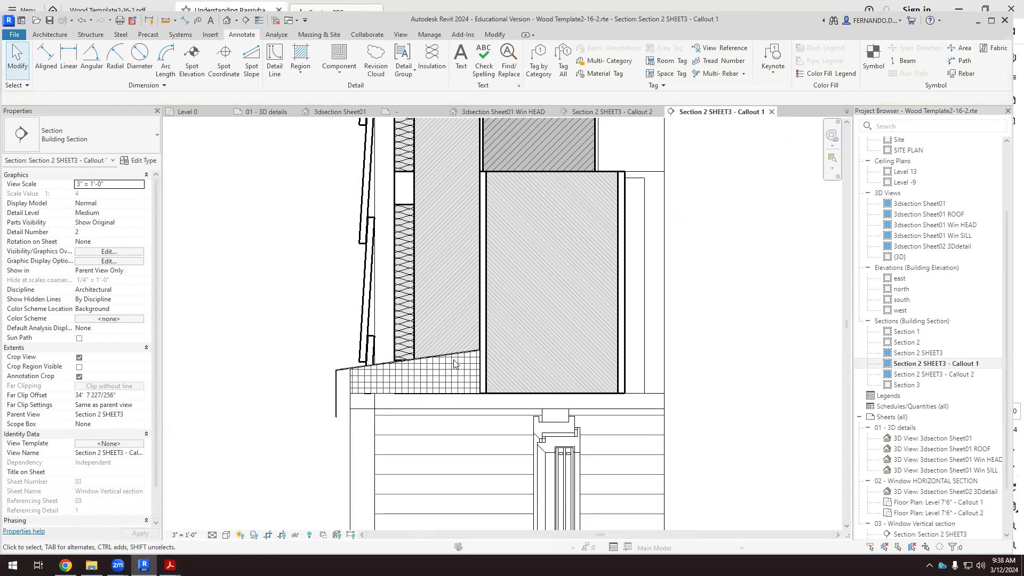
pyautogui.scroll(2, 454, 363)
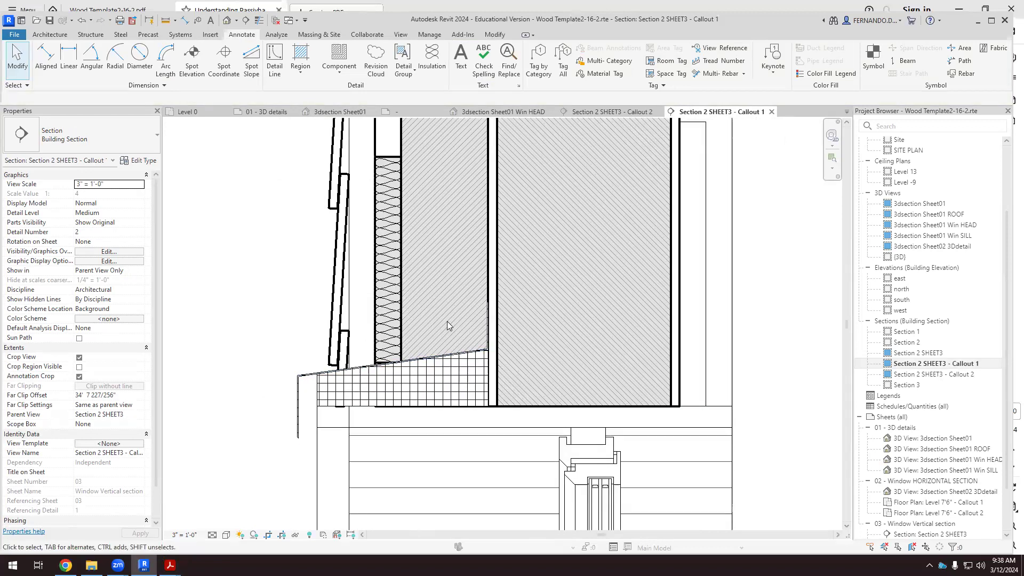
pyautogui.scroll(3, 451, 326)
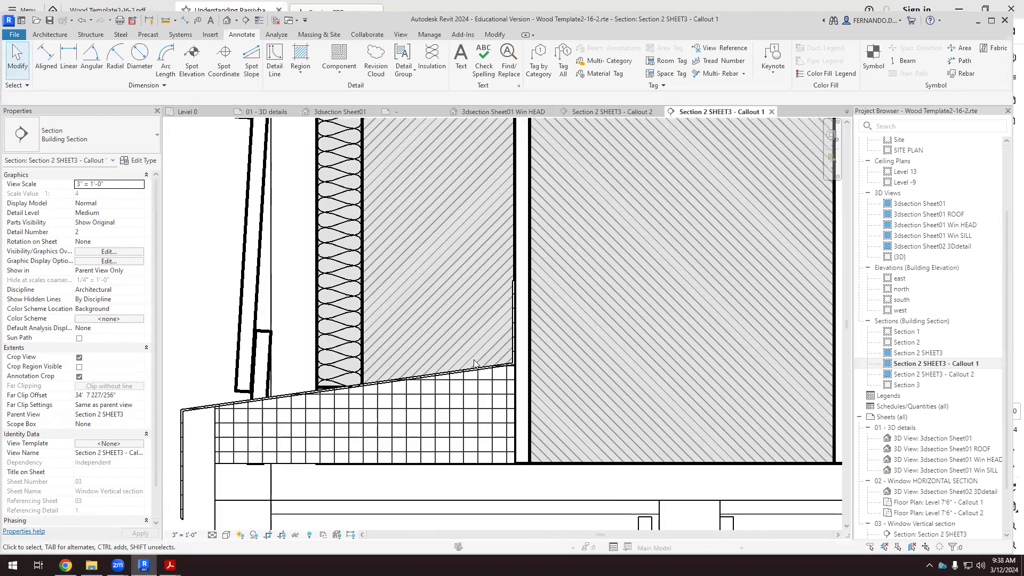
pyautogui.click(513, 326)
pyautogui.scroll(4, 511, 326)
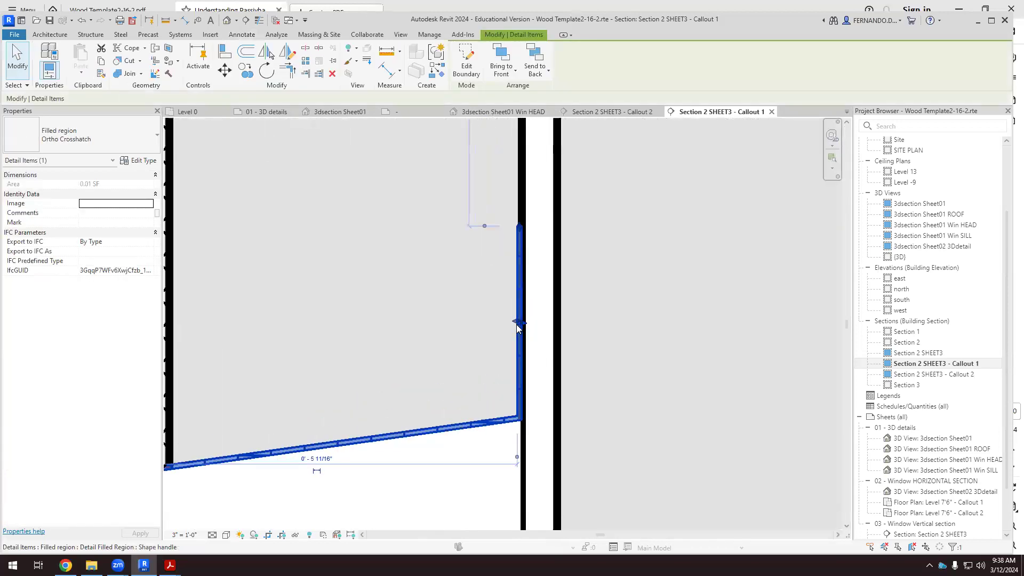
pyautogui.scroll(-1, 501, 279)
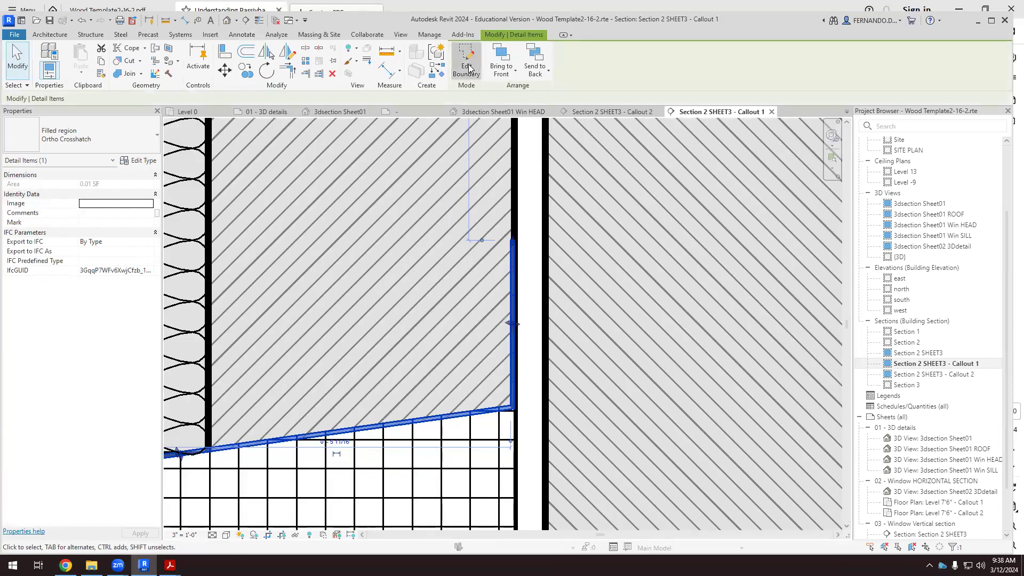
pyautogui.click(467, 67)
pyautogui.click(510, 264)
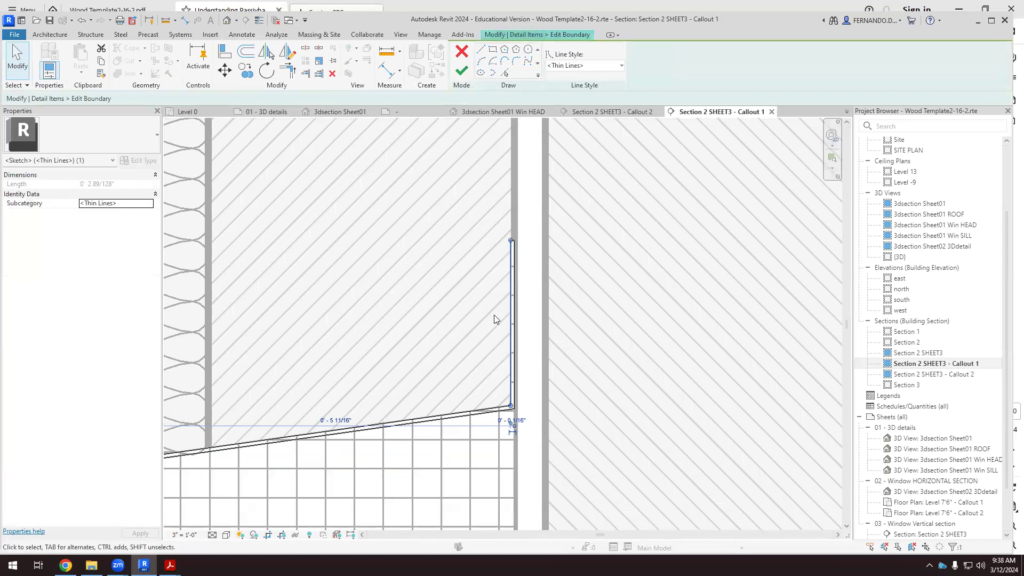
pyautogui.scroll(1, 509, 334)
pyautogui.moveTo(513, 335)
pyautogui.mouseDown()
pyautogui.moveTo(491, 338)
pyautogui.moveTo(500, 339)
pyautogui.mouseUp()
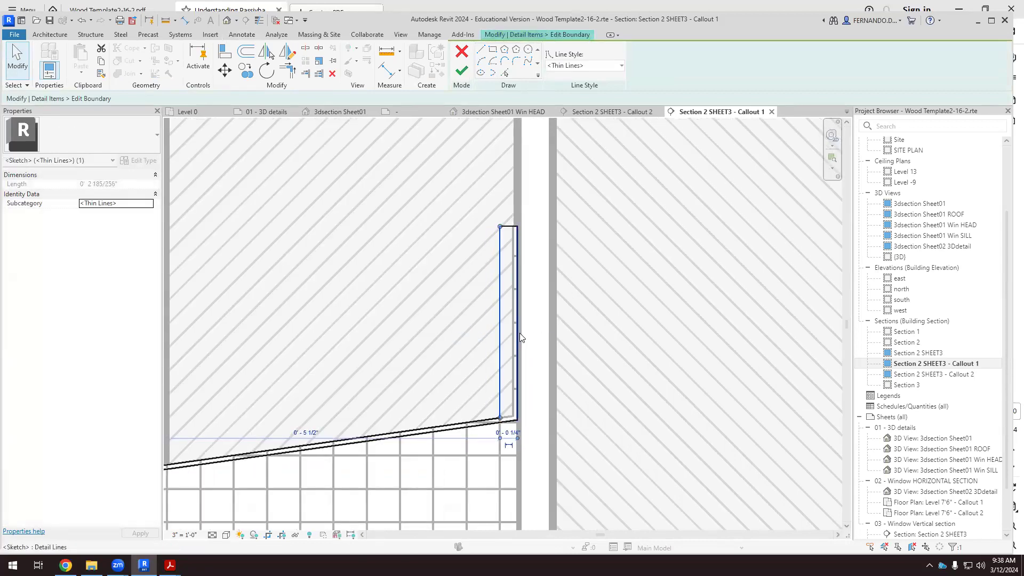
# Move the sheathing-side line of the flashing's vertical leg outward beside its other line, leaving a gap to the sheathing.
pyautogui.click(516, 330)
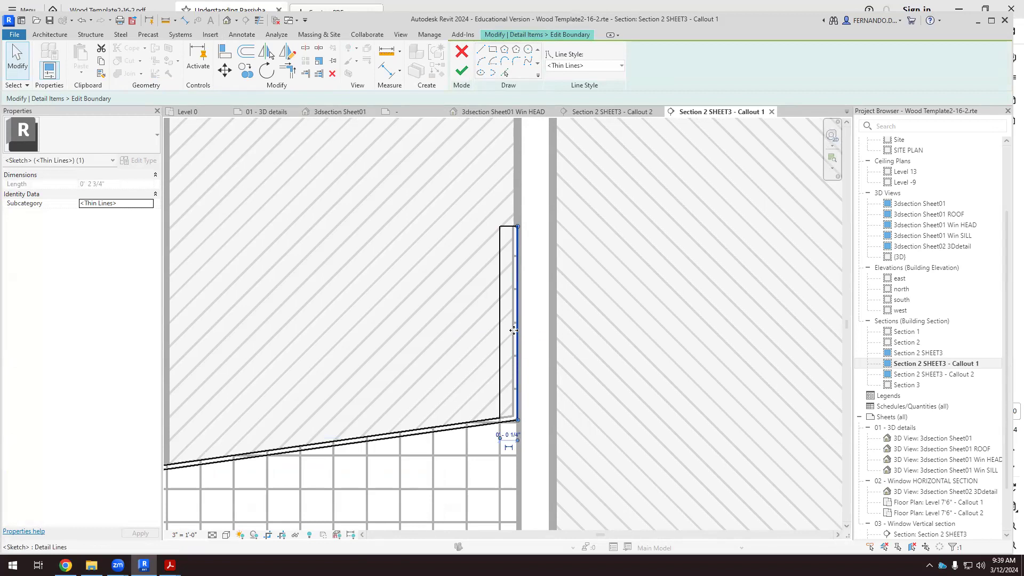
pyautogui.moveTo(505, 333); pyautogui.dragTo(505, 335)
pyautogui.click(473, 340)
pyautogui.scroll(-2, 544, 279)
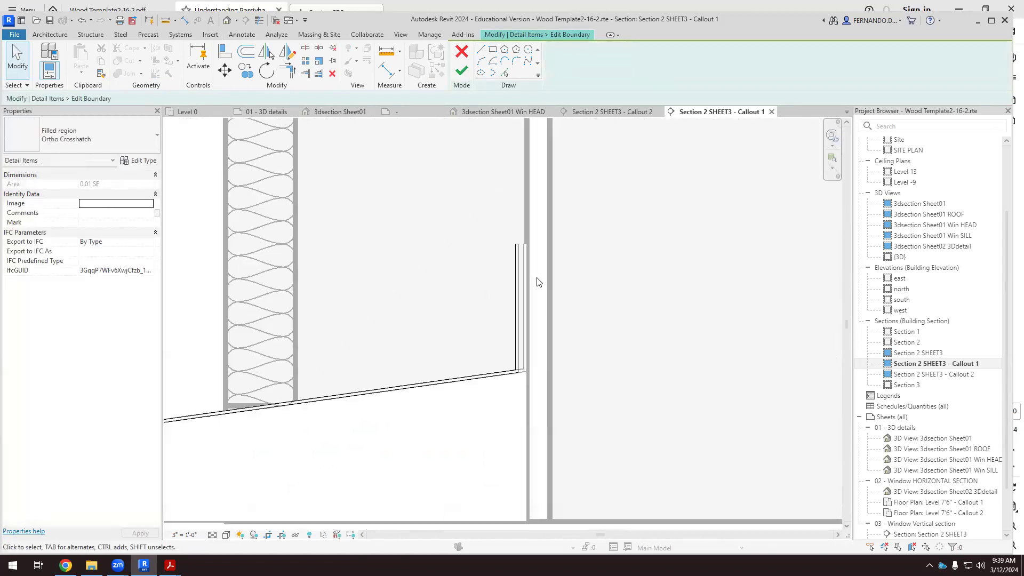
# Finish the flashing's boundary edit and check the gap between its vertical leg and the wall sheathing.
pyautogui.click(461, 71)
pyautogui.scroll(-3, 536, 240)
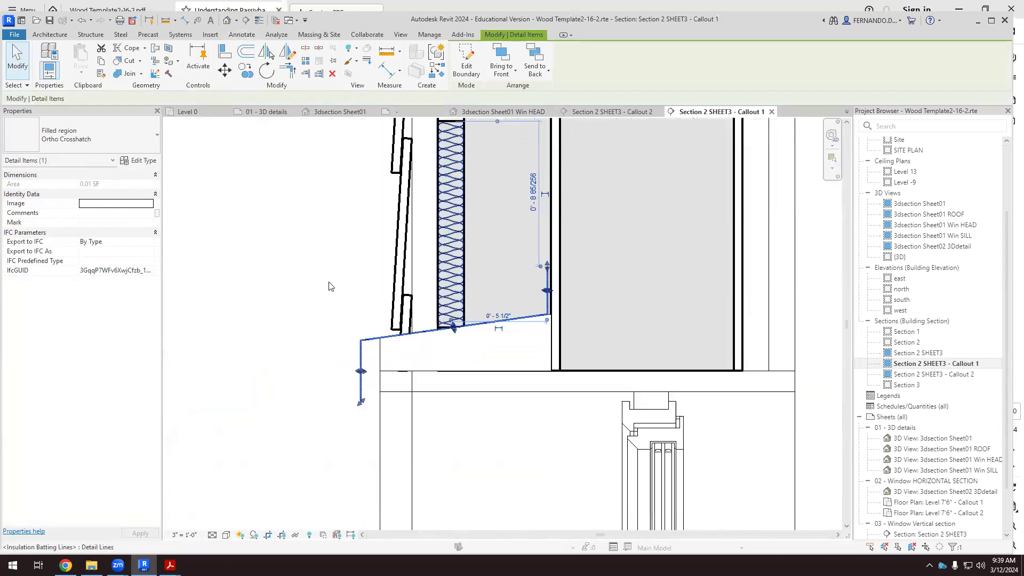
pyautogui.scroll(3, 585, 302)
pyautogui.scroll(1, 570, 281)
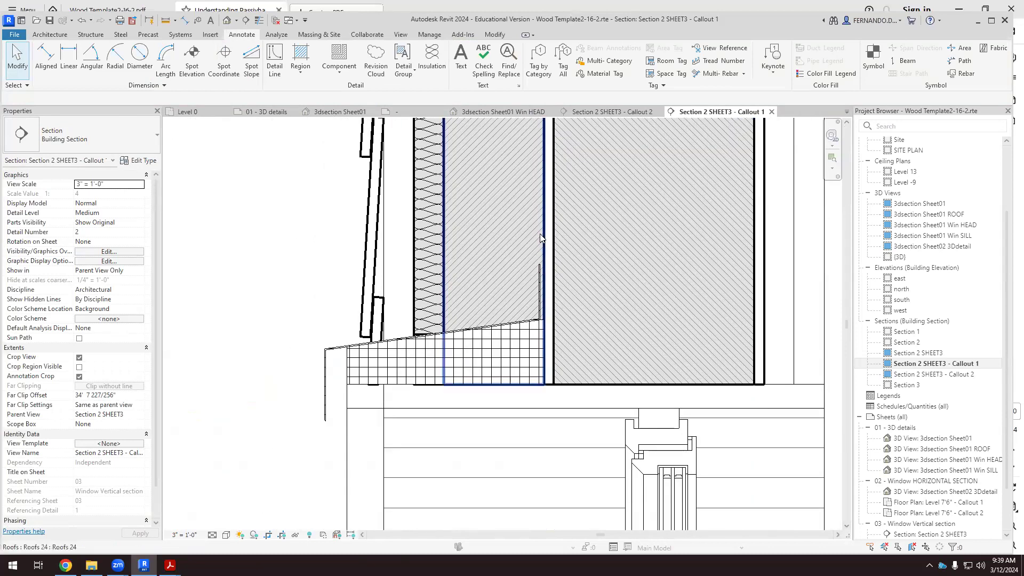
pyautogui.scroll(4, 544, 284)
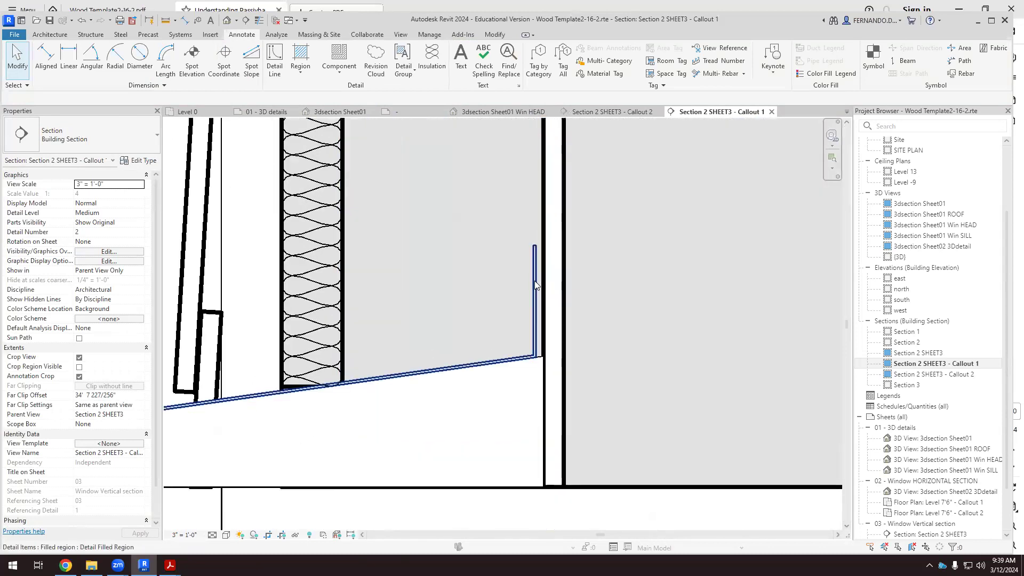
pyautogui.scroll(-3, 444, 400)
pyautogui.scroll(-2, 423, 405)
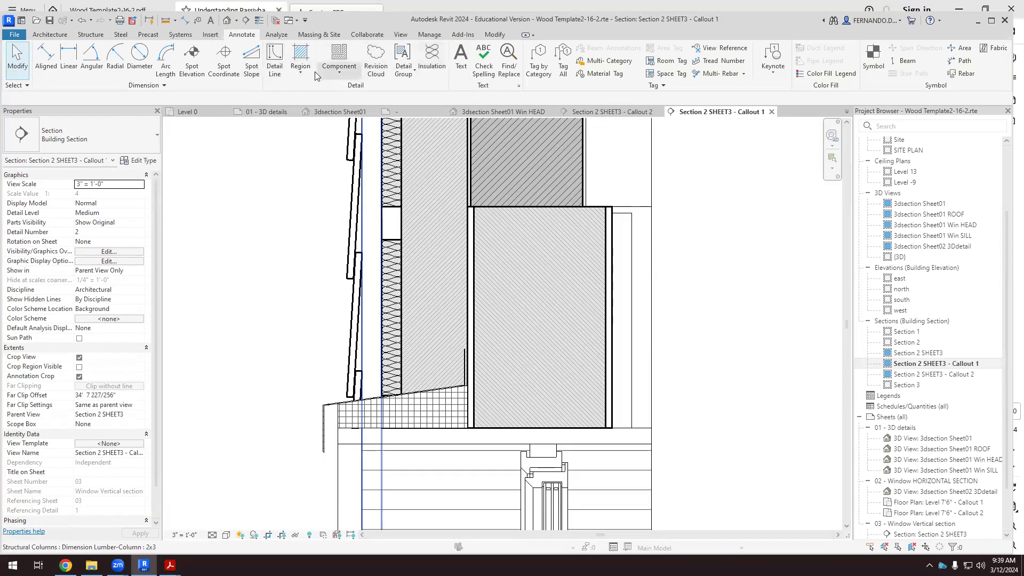
# Draw a vertical WATERPROOF detail line about 2'-9" long down the sheathing's exterior face, from the sloped rafter-end board to the flashing's inner corner.
pyautogui.click(275, 61)
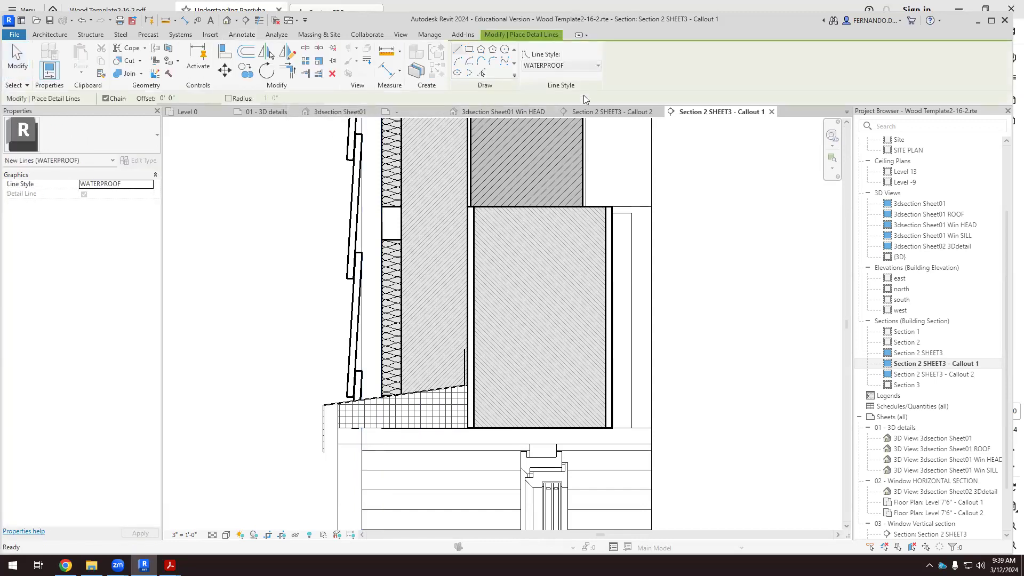
pyautogui.scroll(-1, 449, 407)
pyautogui.scroll(-1, 462, 403)
pyautogui.click(462, 417)
pyautogui.scroll(1, 463, 144)
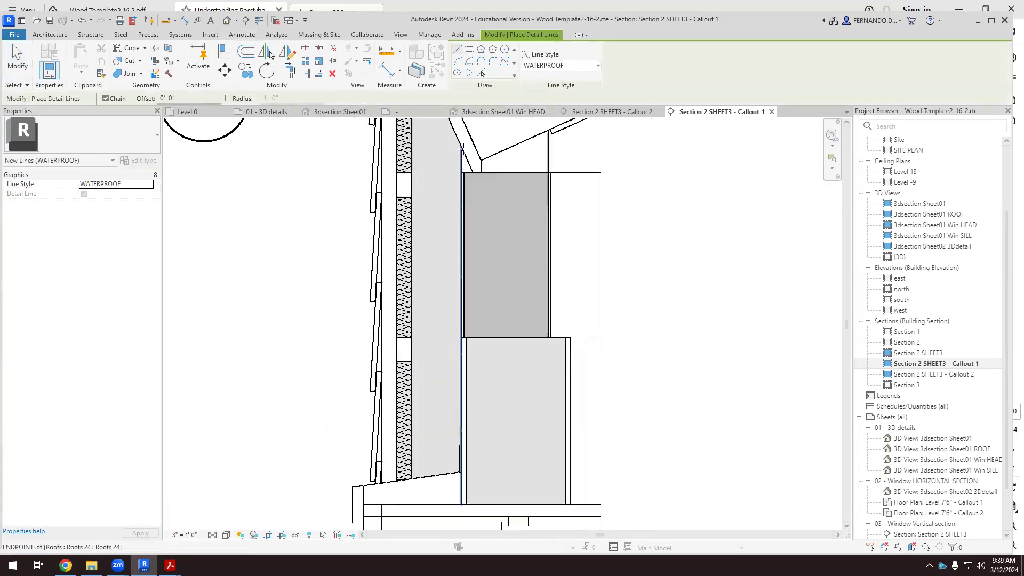
pyautogui.click(462, 147)
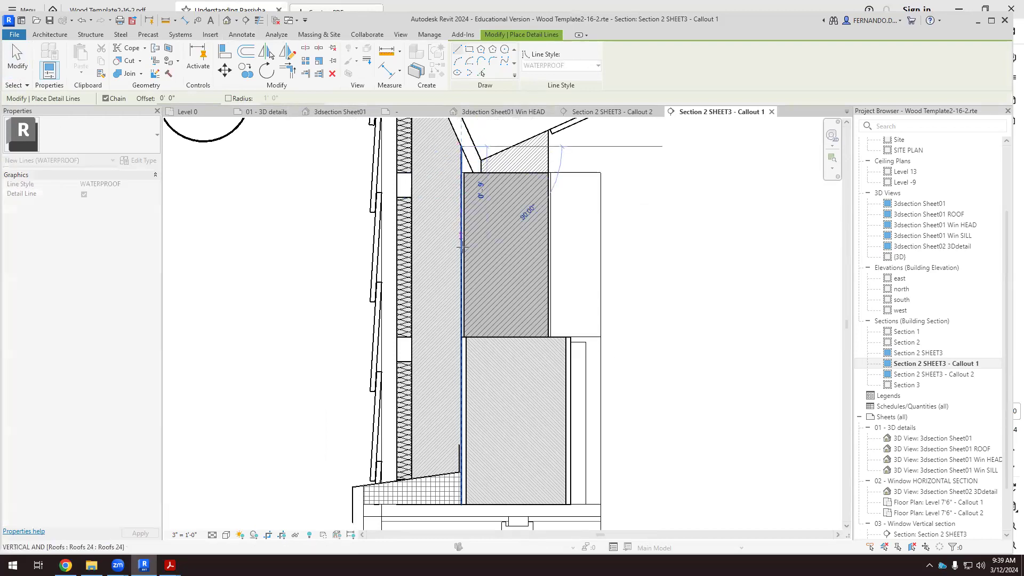
pyautogui.scroll(5, 461, 472)
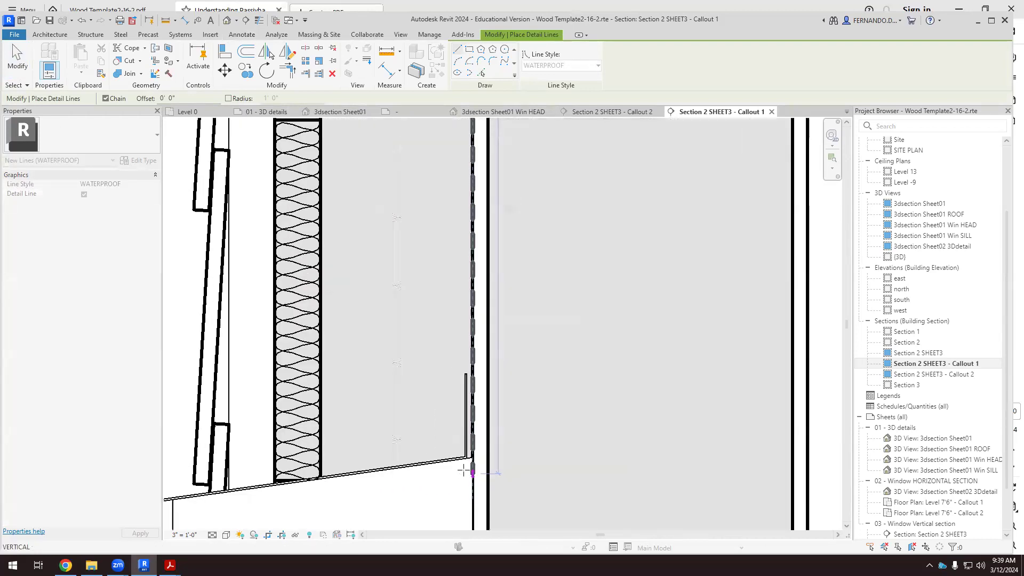
pyautogui.scroll(3, 463, 472)
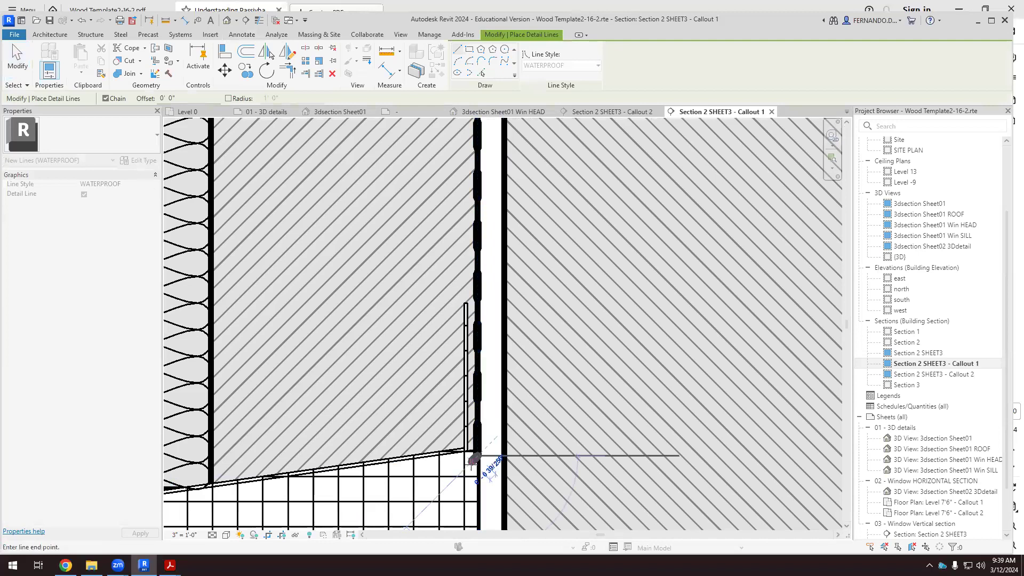
# Continue the WATERPROOF line along the underside of the sloped flashing, then about 2 3/4" down the wedge's exterior face.
pyautogui.scroll(-4, 471, 462)
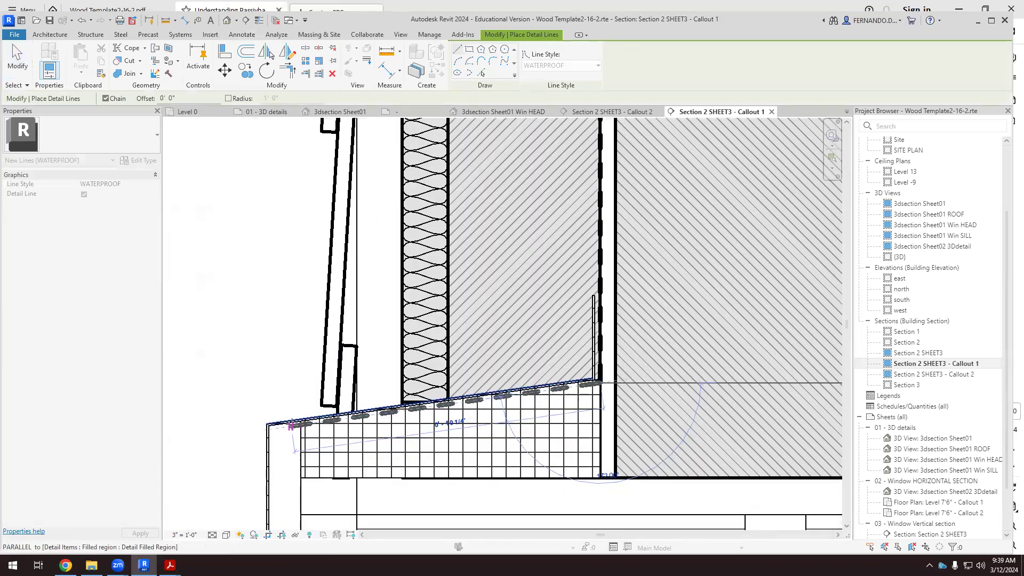
pyautogui.click(299, 425)
pyautogui.scroll(-2, 299, 425)
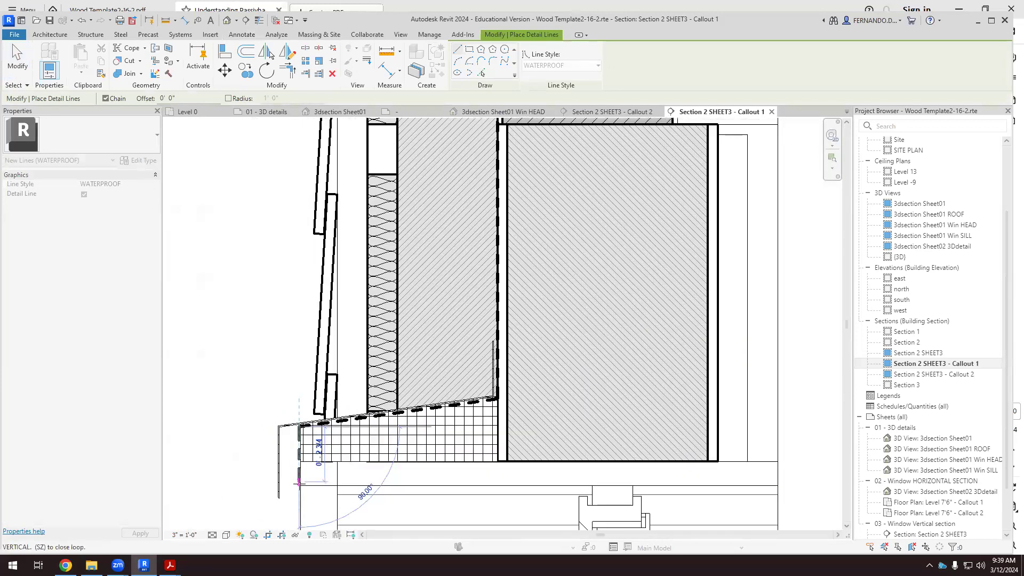
pyautogui.click(299, 484)
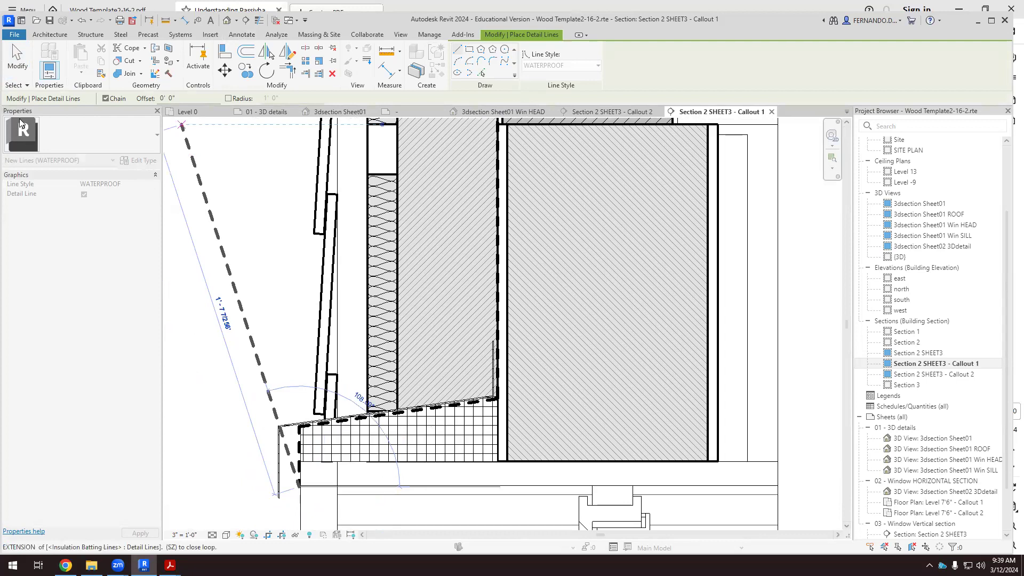
pyautogui.click(17, 59)
# Move the vertical WATERPROOF line slightly outward so it runs between the sheathing face and the flashing's vertical leg.
pyautogui.scroll(3, 501, 400)
pyautogui.scroll(1, 501, 401)
pyautogui.scroll(-1, 458, 386)
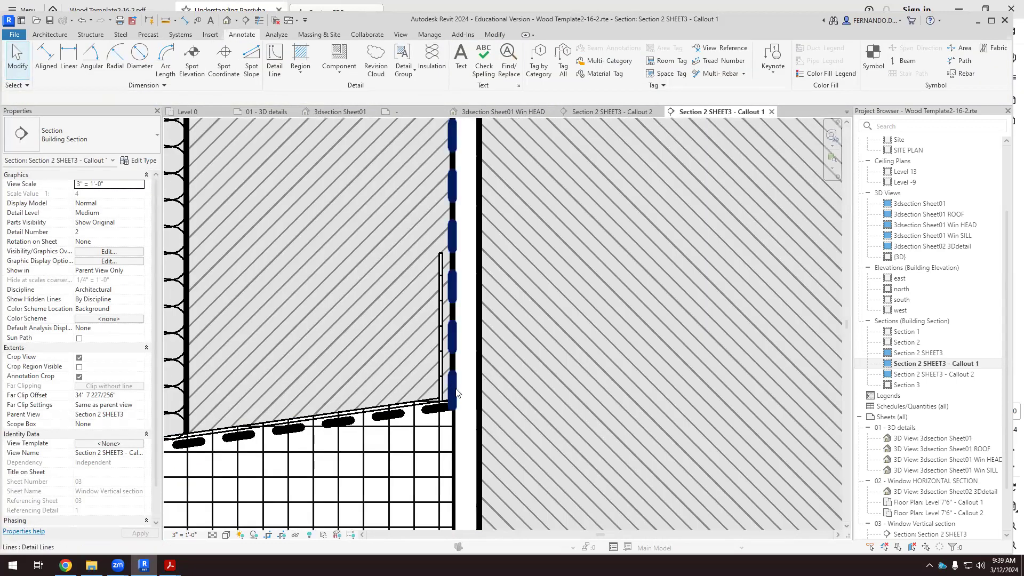
pyautogui.scroll(3, 457, 393)
pyautogui.click(452, 376)
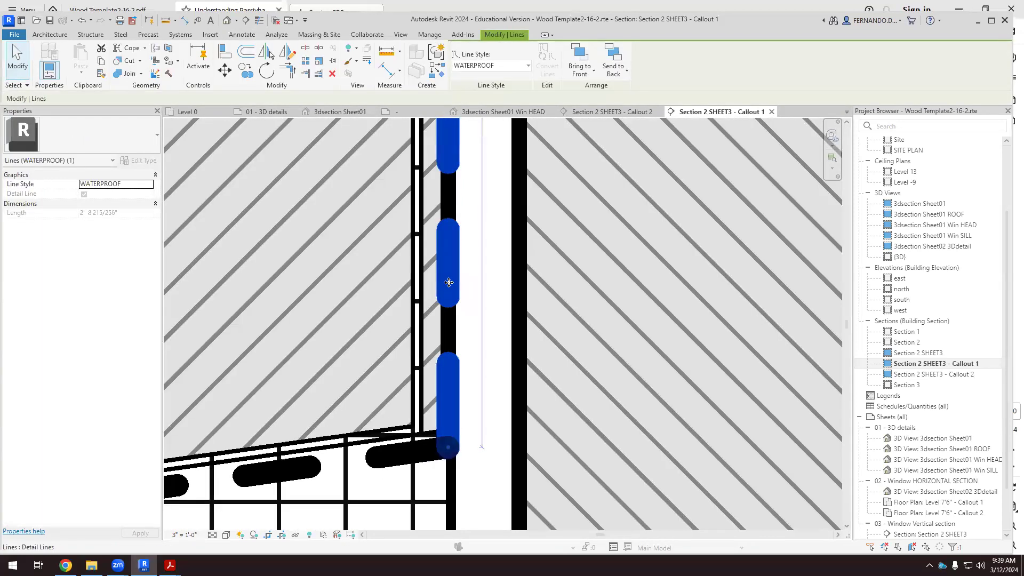
pyautogui.moveTo(441, 282); pyautogui.dragTo(431, 285)
pyautogui.scroll(-5, 482, 286)
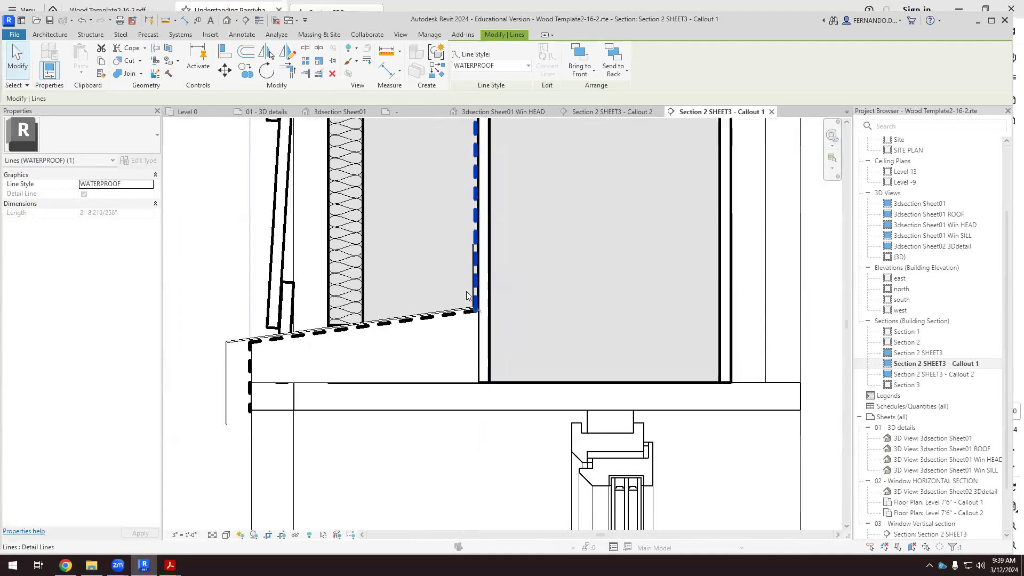
pyautogui.click(315, 379)
# Examine the membrane line and flashing at the window head, and the membrane's upper end near the roof junction.
pyautogui.scroll(-2, 315, 379)
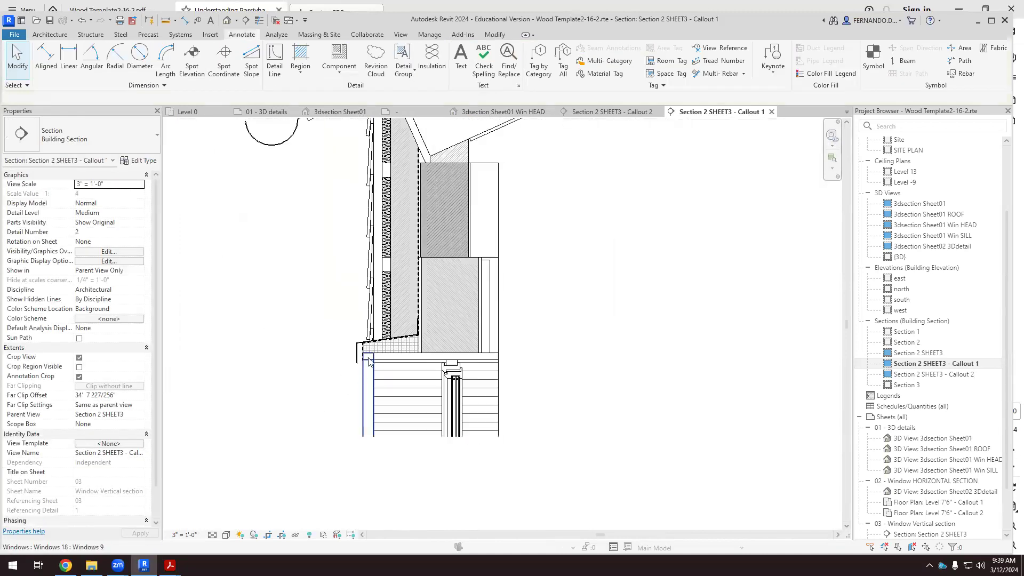
pyautogui.scroll(3, 428, 190)
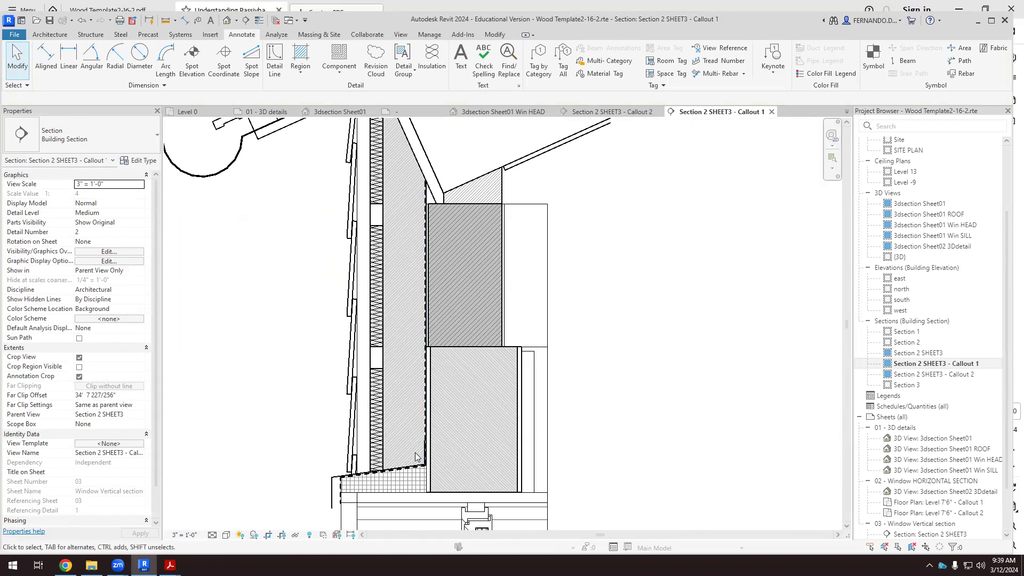
pyautogui.scroll(5, 405, 475)
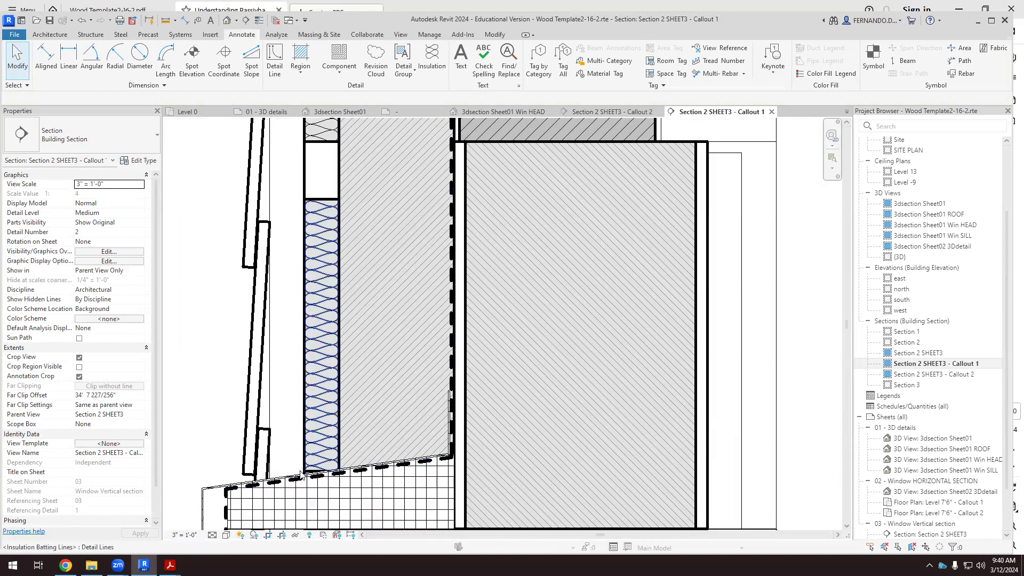
pyautogui.scroll(-2, 229, 495)
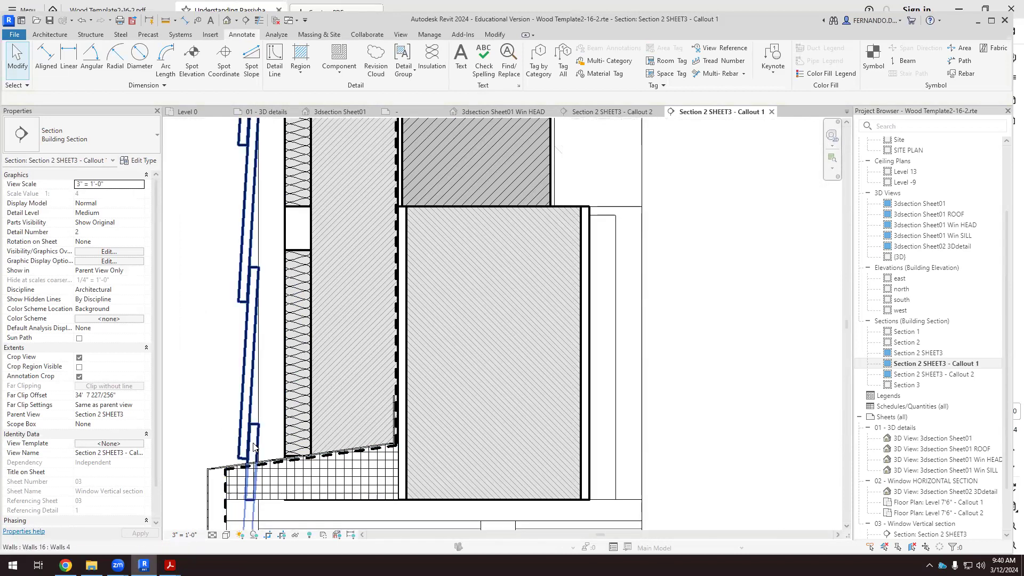
pyautogui.scroll(-3, 258, 445)
pyautogui.scroll(4, 336, 449)
pyautogui.scroll(2, 334, 451)
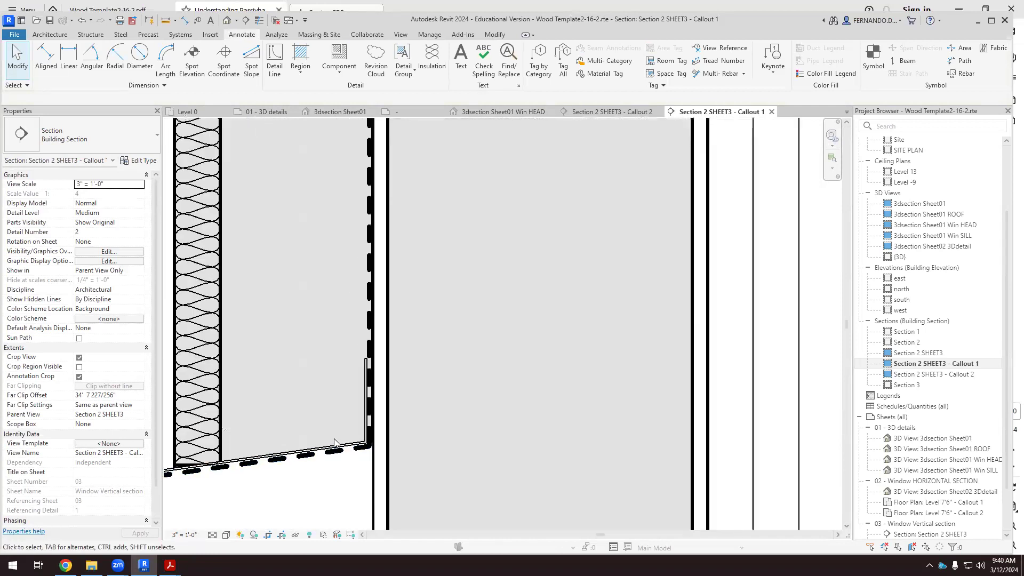
pyautogui.click(337, 445)
pyautogui.scroll(-3, 432, 325)
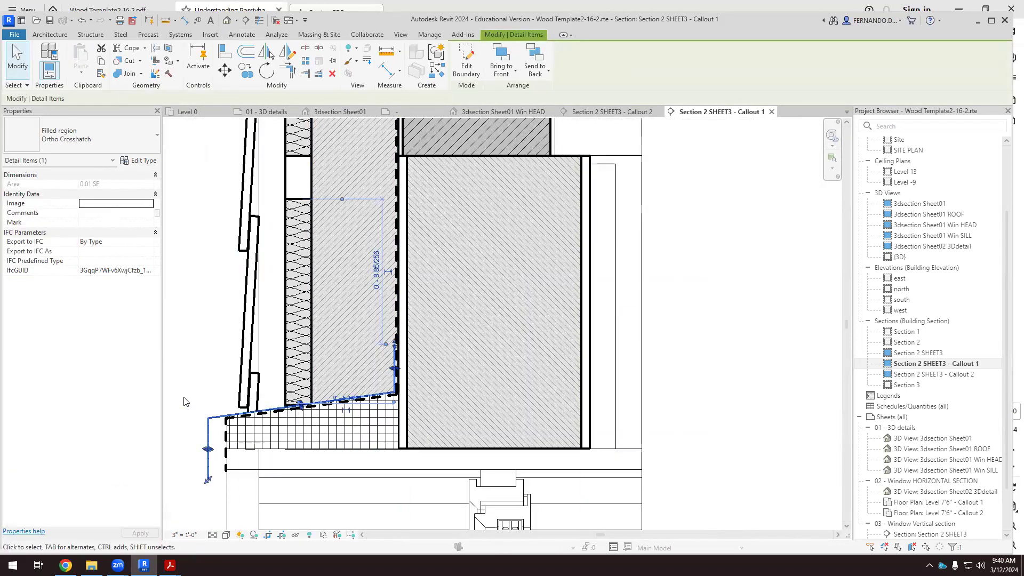
pyautogui.click(206, 390)
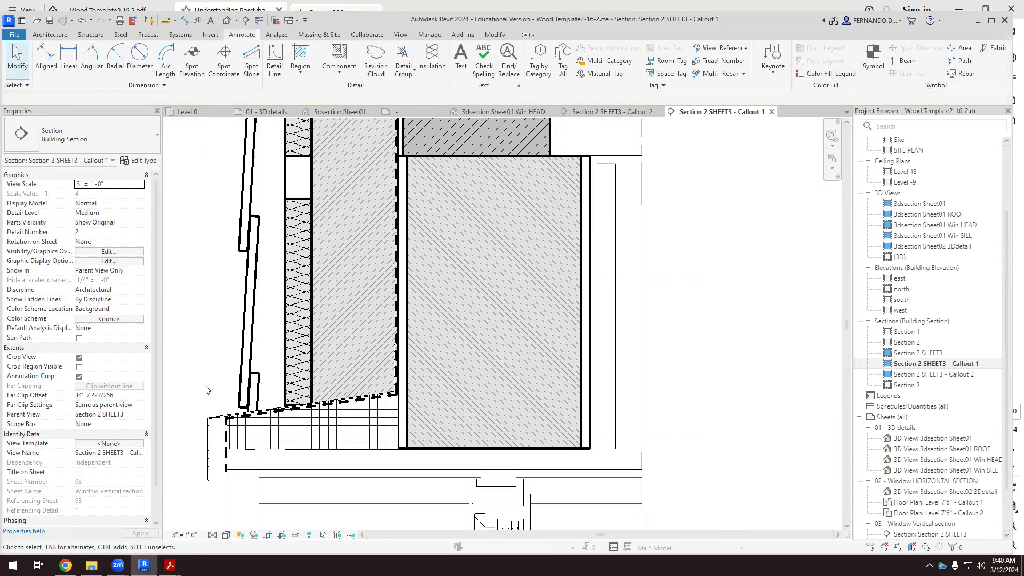
pyautogui.scroll(-3, 336, 383)
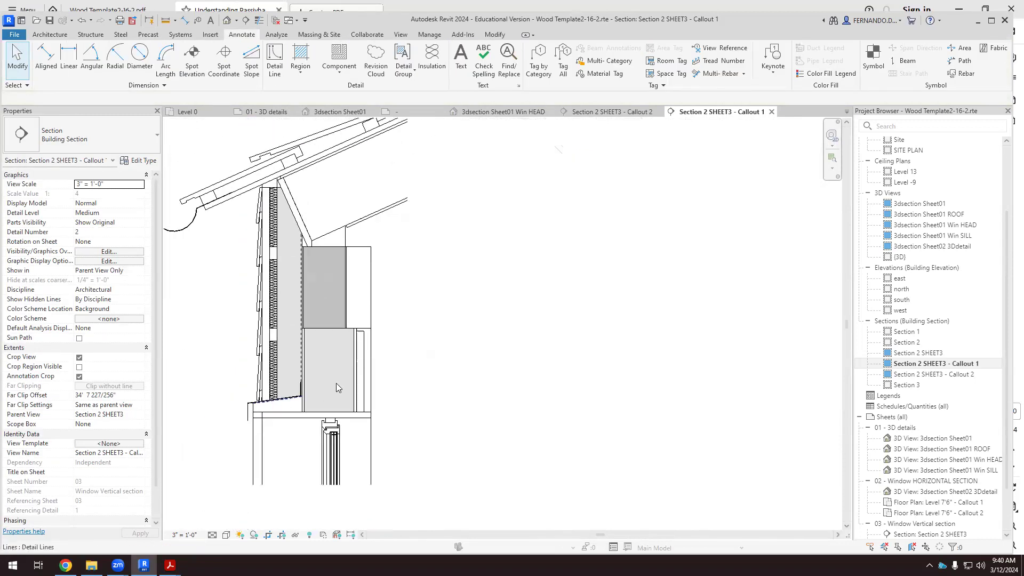
pyautogui.scroll(-1, 351, 345)
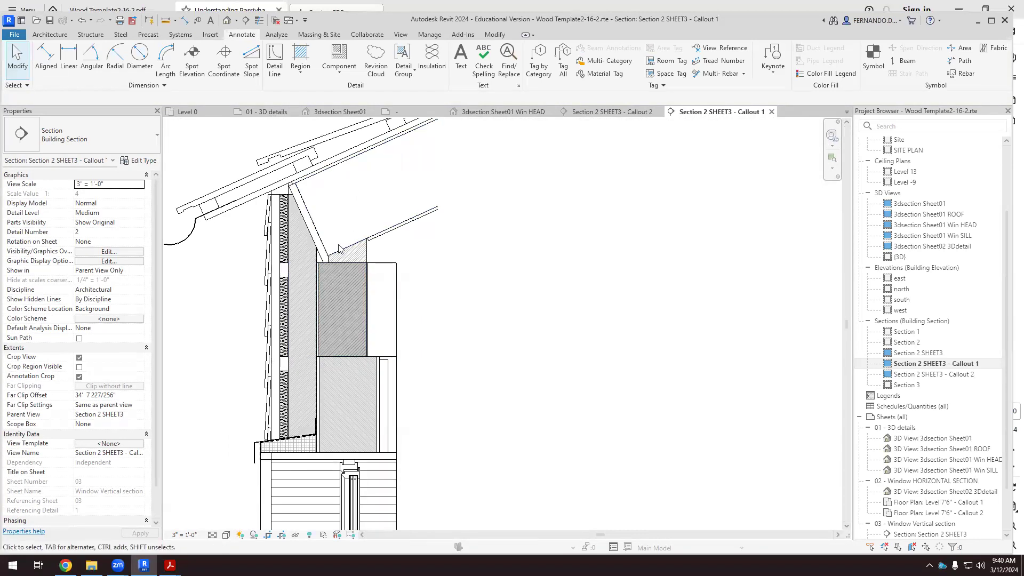
pyautogui.scroll(3, 326, 250)
pyautogui.scroll(-3, 315, 258)
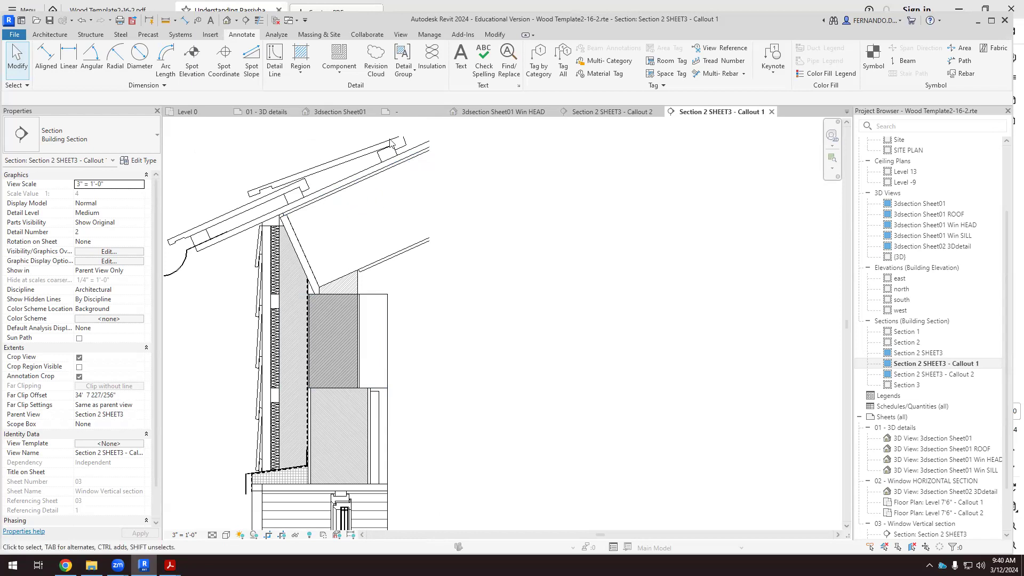
# Draw a WATERPROOF detail line about 1'-0" long from the wall membrane's top end up the sloped rafter-end board to the roof.
pyautogui.click(276, 58)
pyautogui.scroll(3, 299, 289)
pyautogui.click(315, 296)
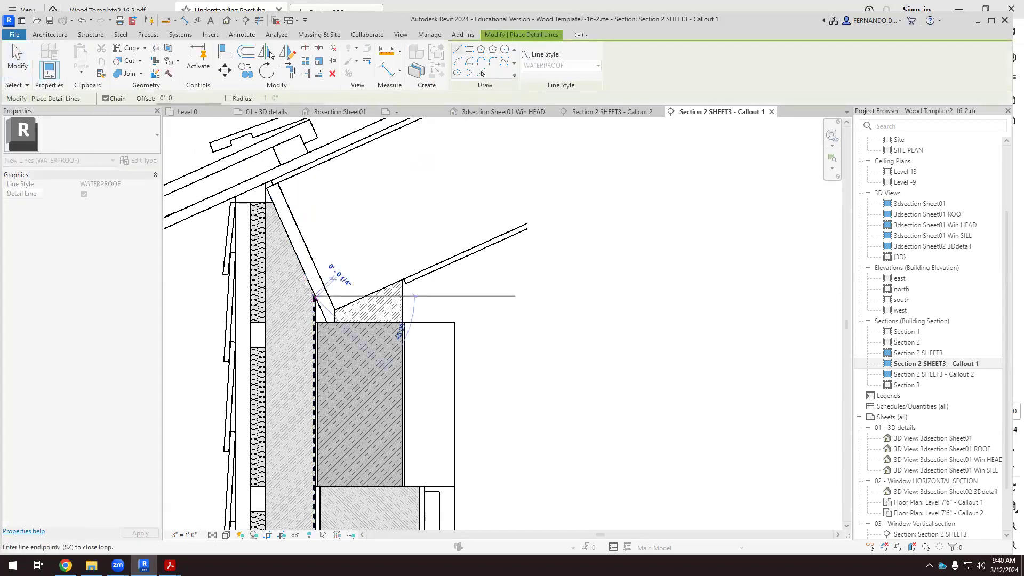
pyautogui.scroll(3, 267, 187)
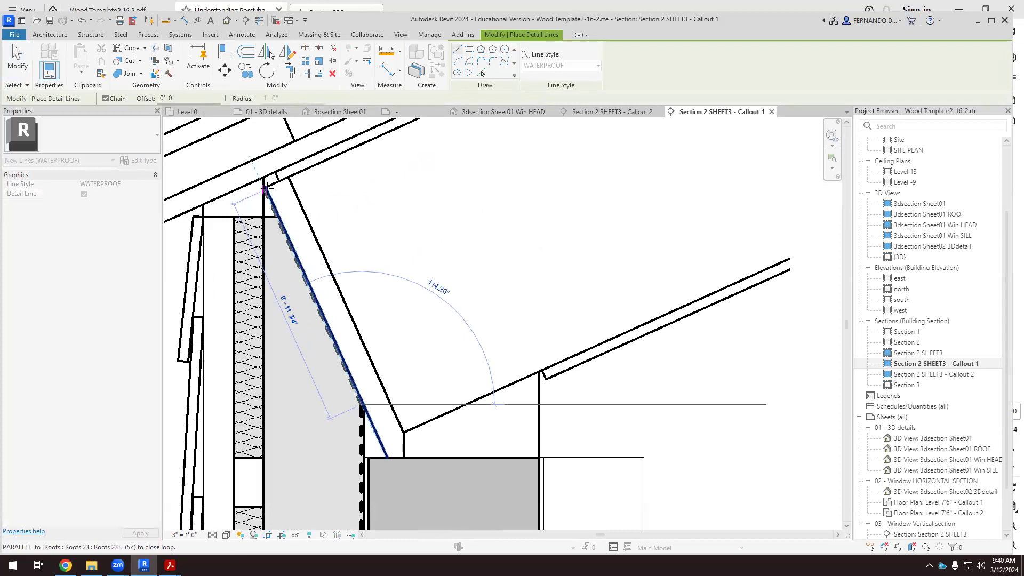
pyautogui.click(261, 178)
# Continue the WATERPROOF line up the roof slope along the roof sheathing, ending just past the view's crop edge.
pyautogui.scroll(-5, 243, 314)
pyautogui.scroll(2, 373, 213)
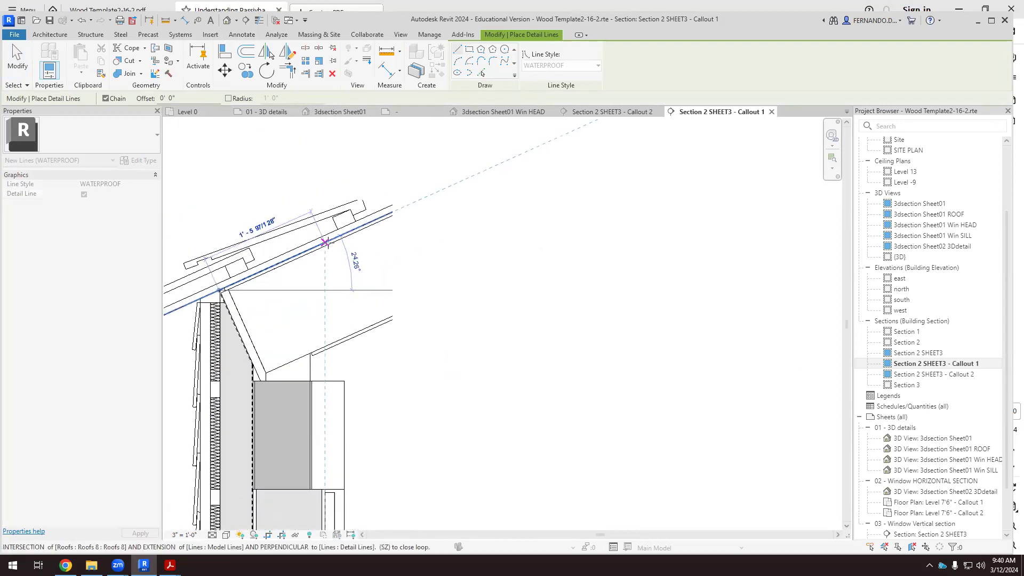
pyautogui.click(427, 198)
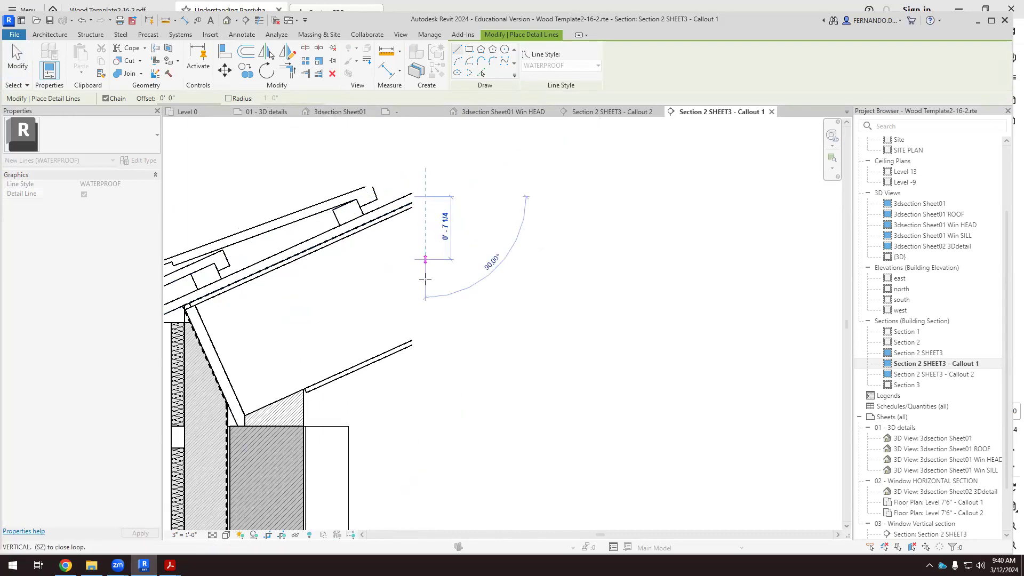
pyautogui.click(18, 61)
# Review the continuous membrane line from the roof sheathing down the wall to the window head flashing.
pyautogui.scroll(4, 320, 299)
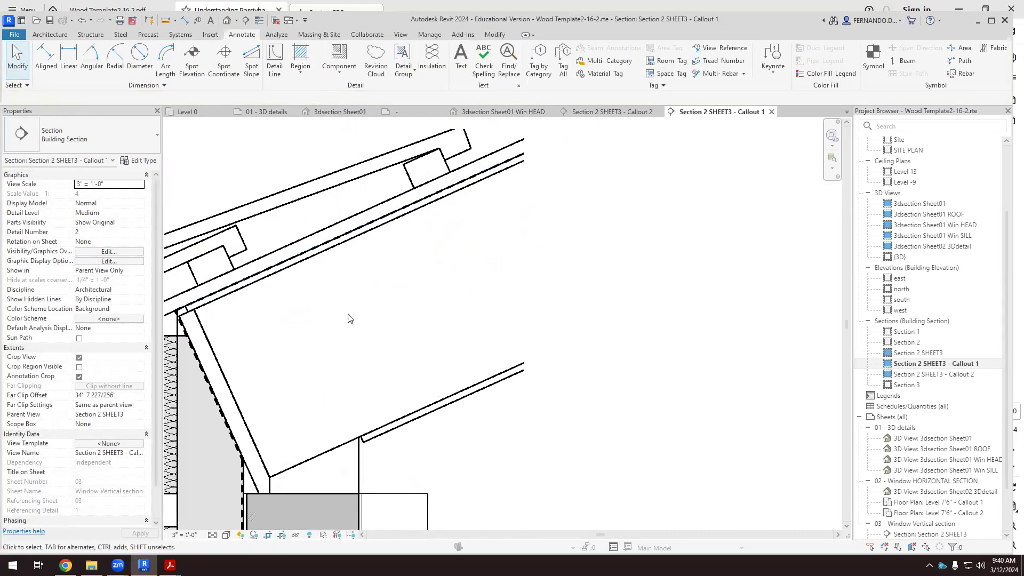
pyautogui.scroll(-1, 244, 280)
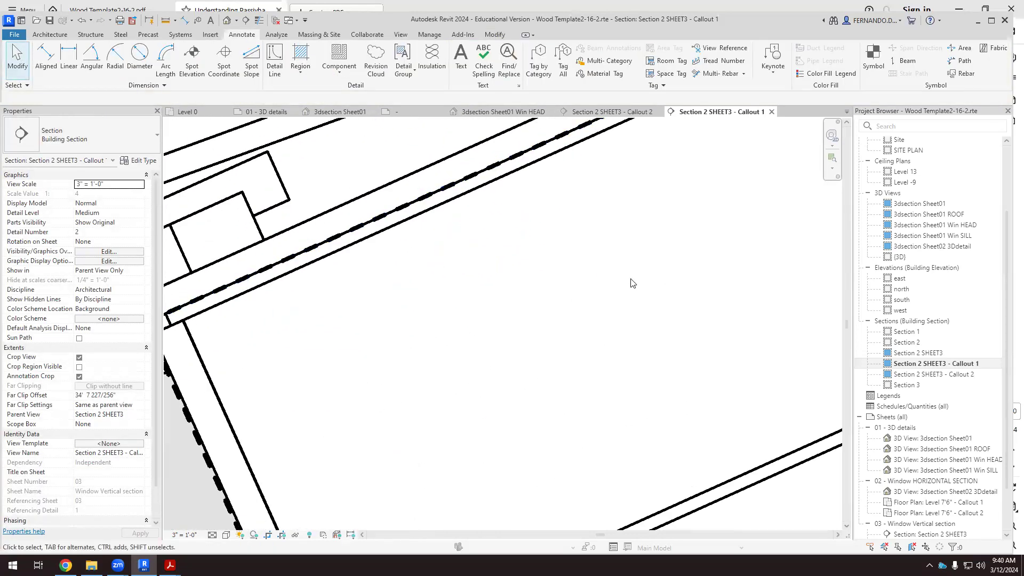
pyautogui.scroll(2, 278, 299)
pyautogui.click(315, 297)
pyautogui.click(373, 334)
pyautogui.scroll(-2, 359, 303)
pyautogui.scroll(-3, 384, 299)
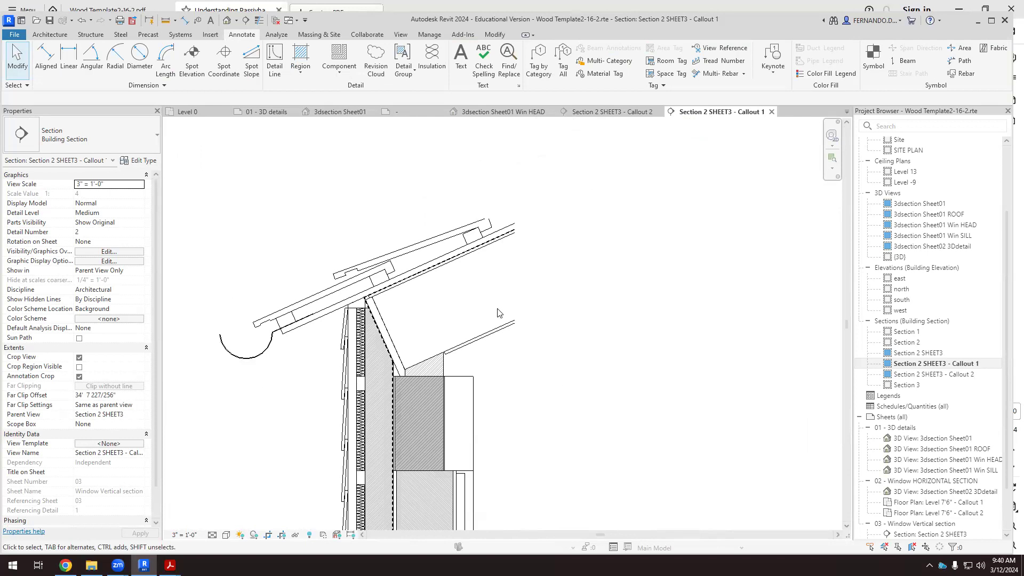
pyautogui.scroll(-2, 438, 205)
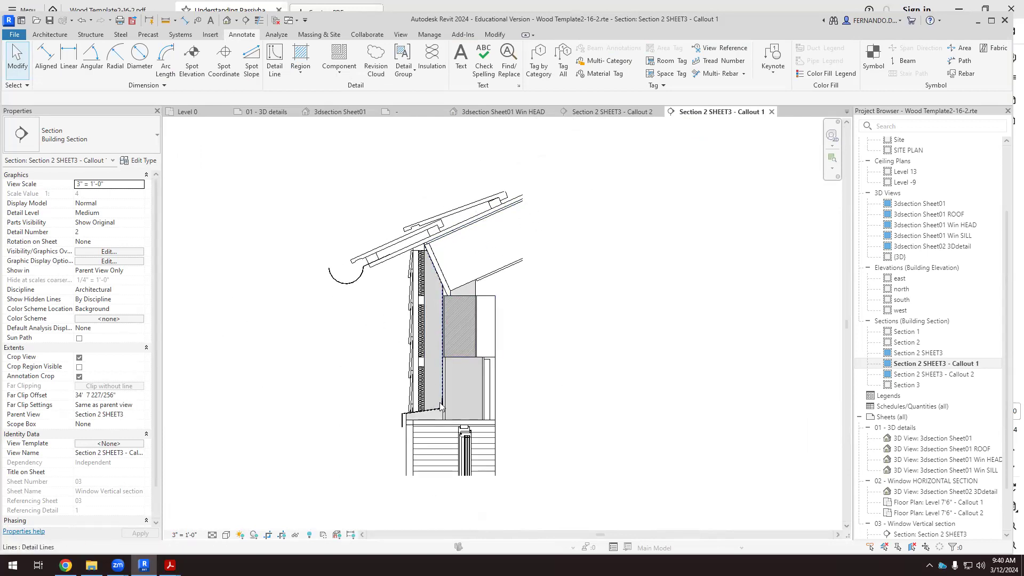
pyautogui.scroll(2, 449, 404)
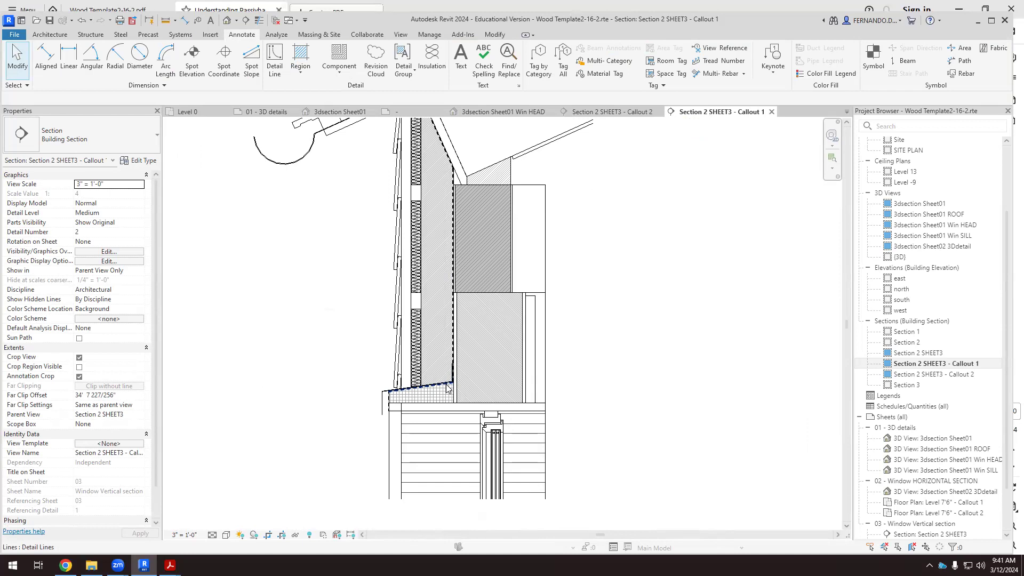
pyautogui.scroll(-3, 483, 371)
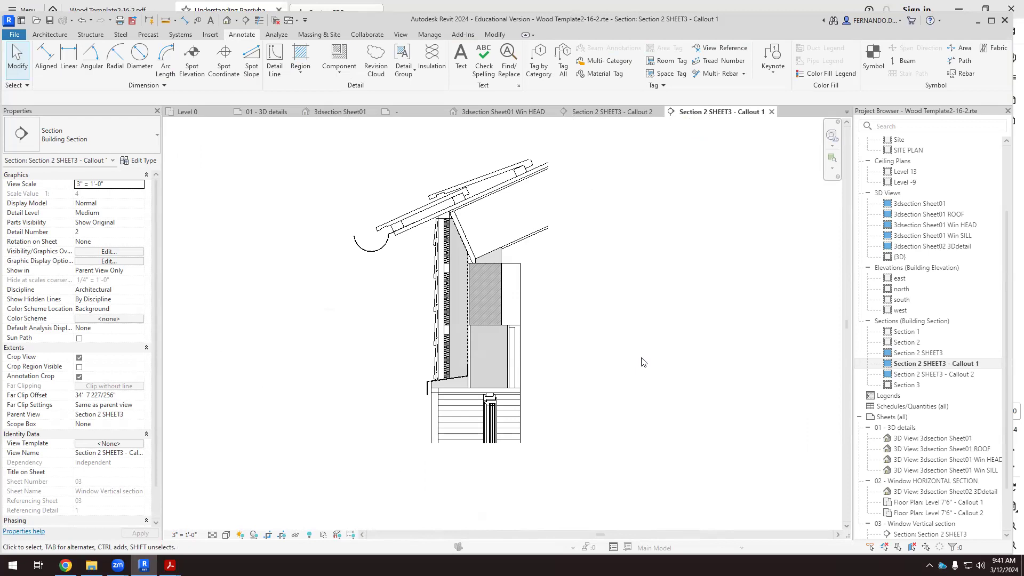
# Override the cut foreground pattern of the wedge-shaped roof blocking at the wall top and the two 2x3 lumber pieces below to Diagonal up 1.5mm.
pyautogui.scroll(4, 486, 309)
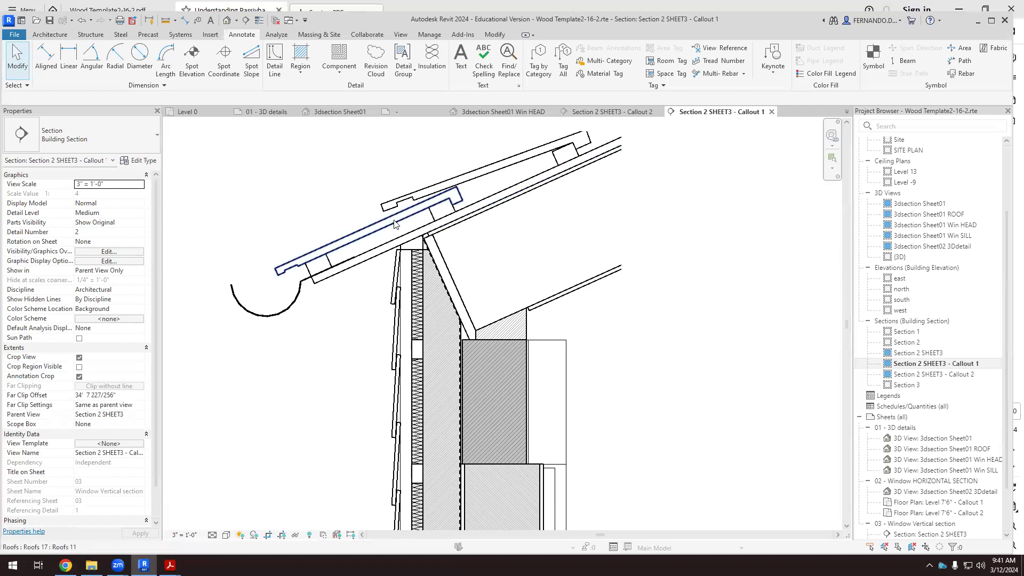
pyautogui.scroll(5, 418, 258)
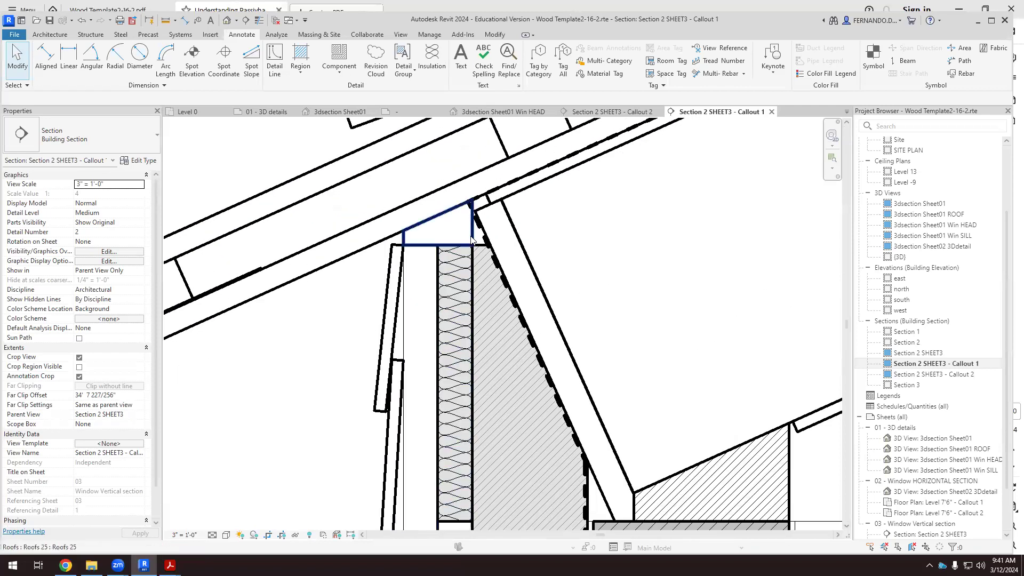
pyautogui.scroll(-2, 459, 237)
pyautogui.click(421, 222)
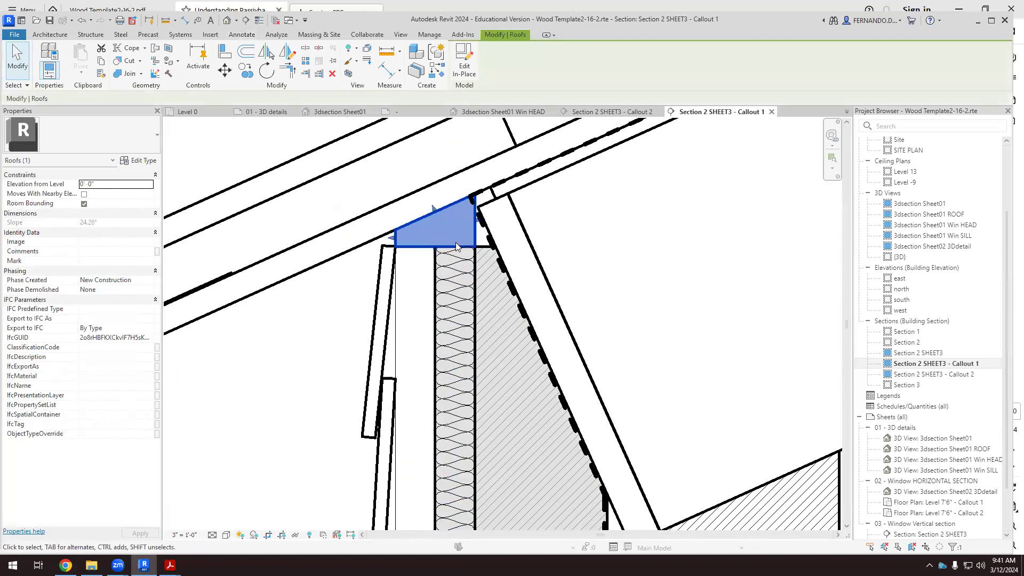
pyautogui.scroll(-3, 395, 267)
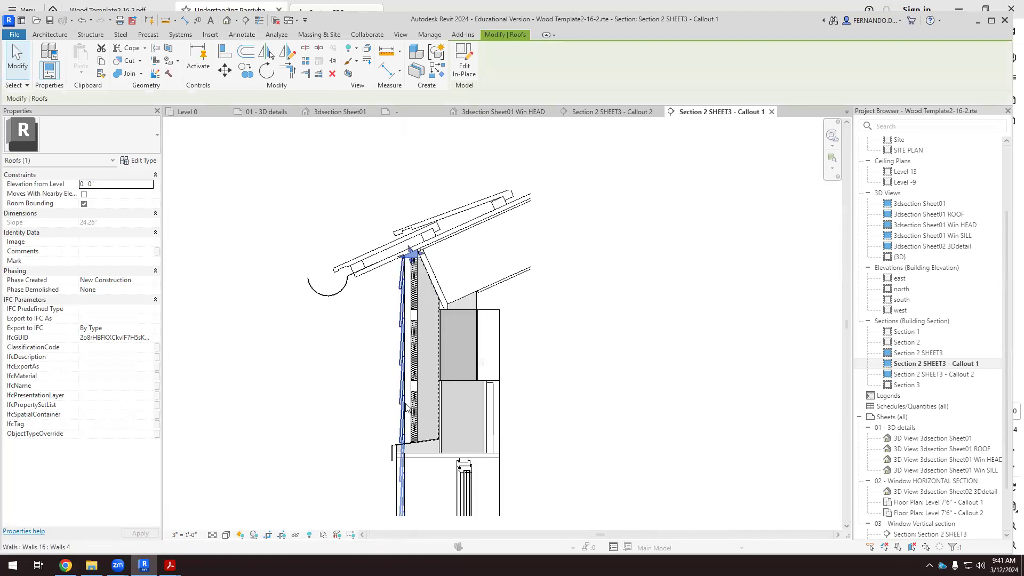
pyautogui.scroll(1, 412, 427)
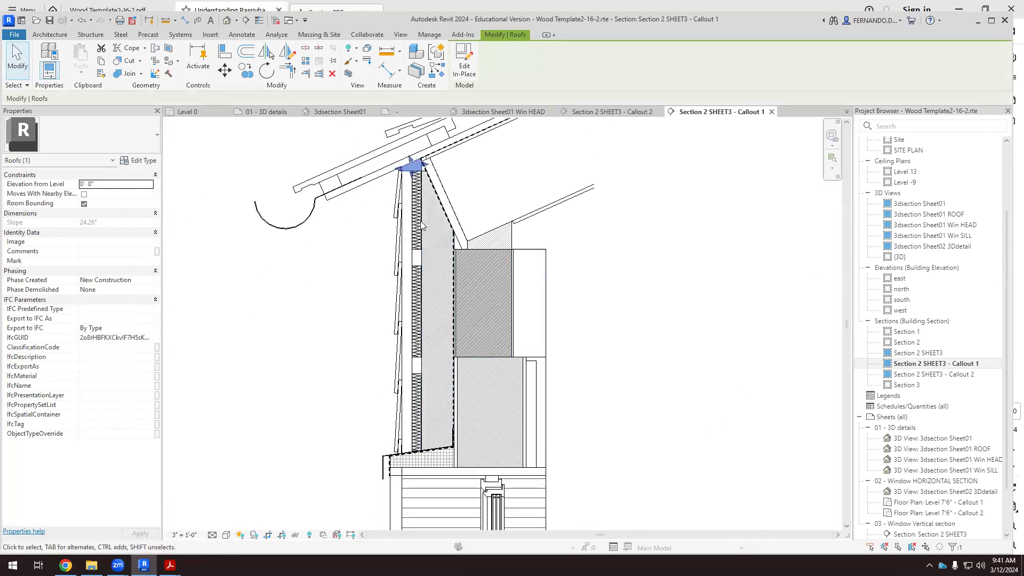
pyautogui.scroll(2, 563, 213)
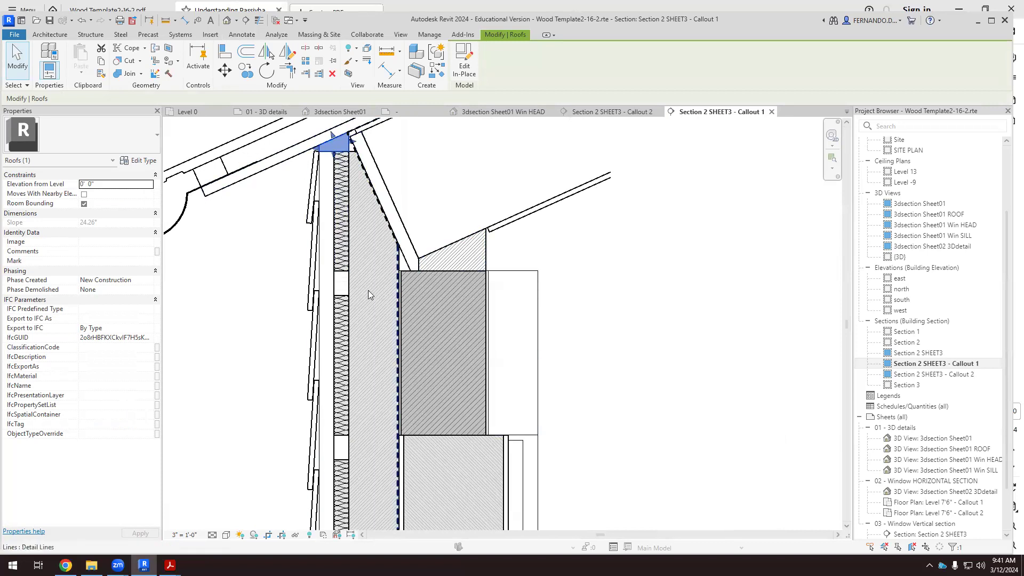
pyautogui.keyDown('ctrl'); pyautogui.click(335, 283); pyautogui.keyUp('ctrl')
pyautogui.keyDown('ctrl'); pyautogui.click(335, 445); pyautogui.keyUp('ctrl')
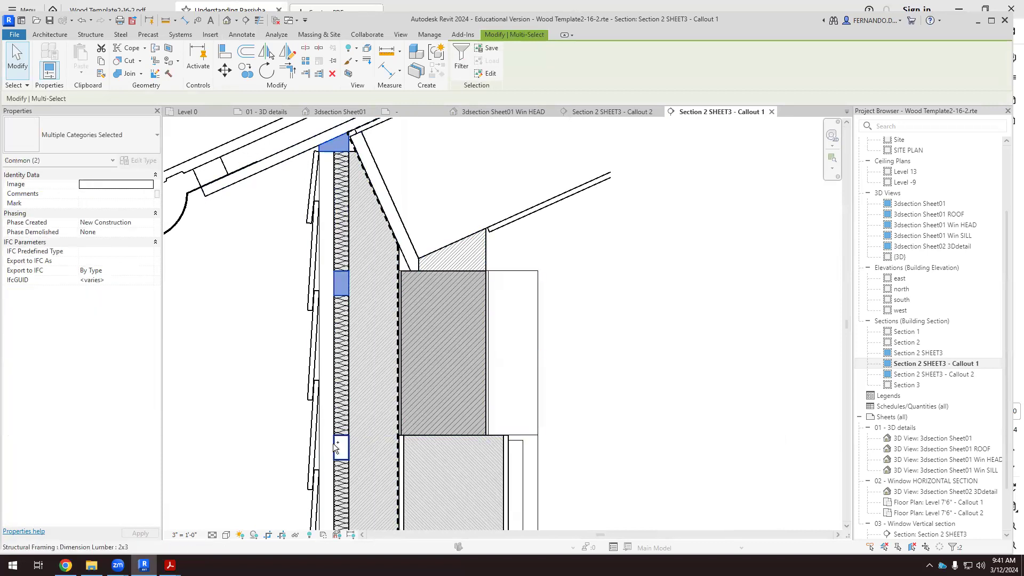
pyautogui.scroll(-2, 467, 316)
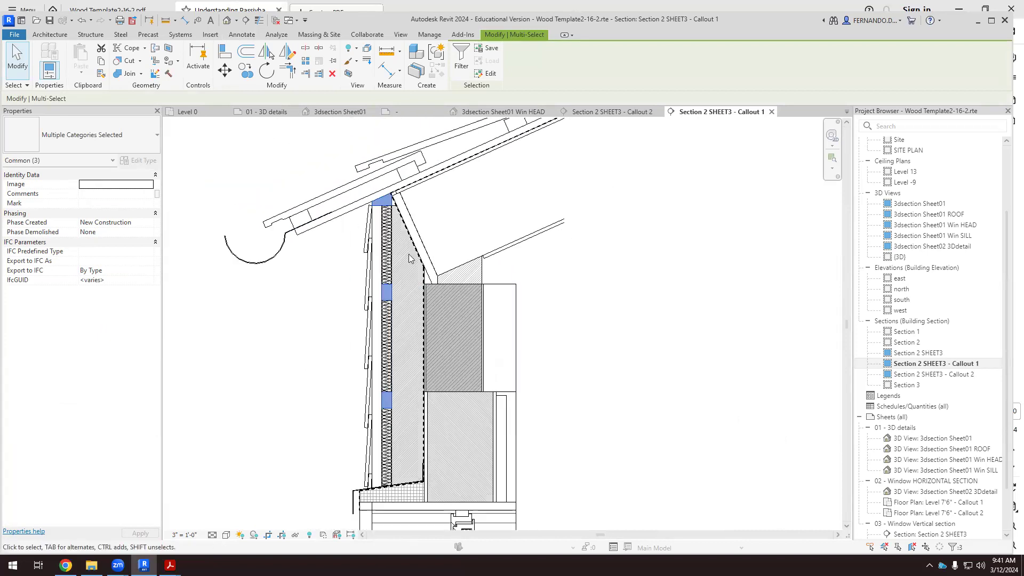
pyautogui.scroll(4, 380, 193)
pyautogui.rightClick(398, 214)
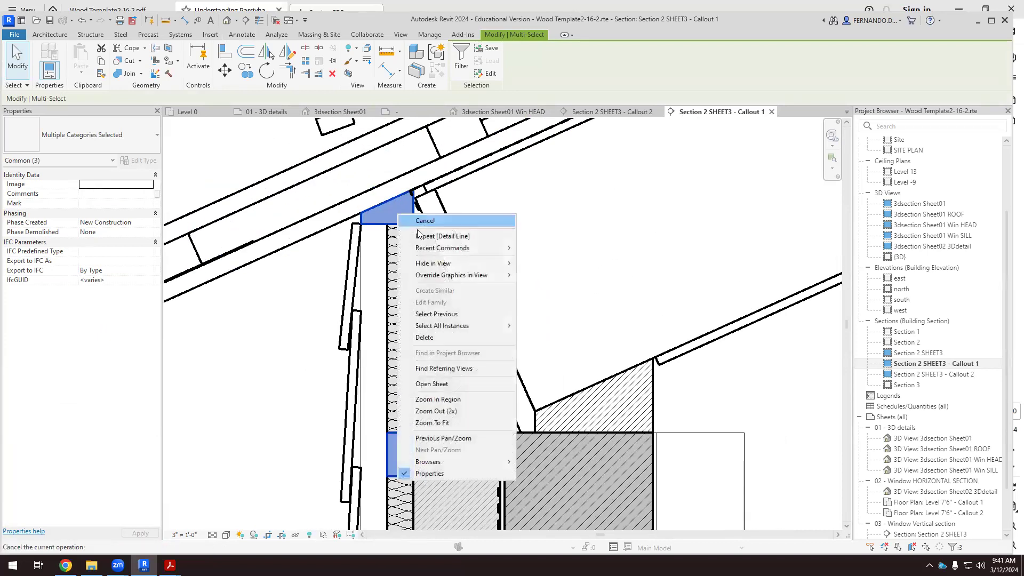
pyautogui.moveTo(504, 275)
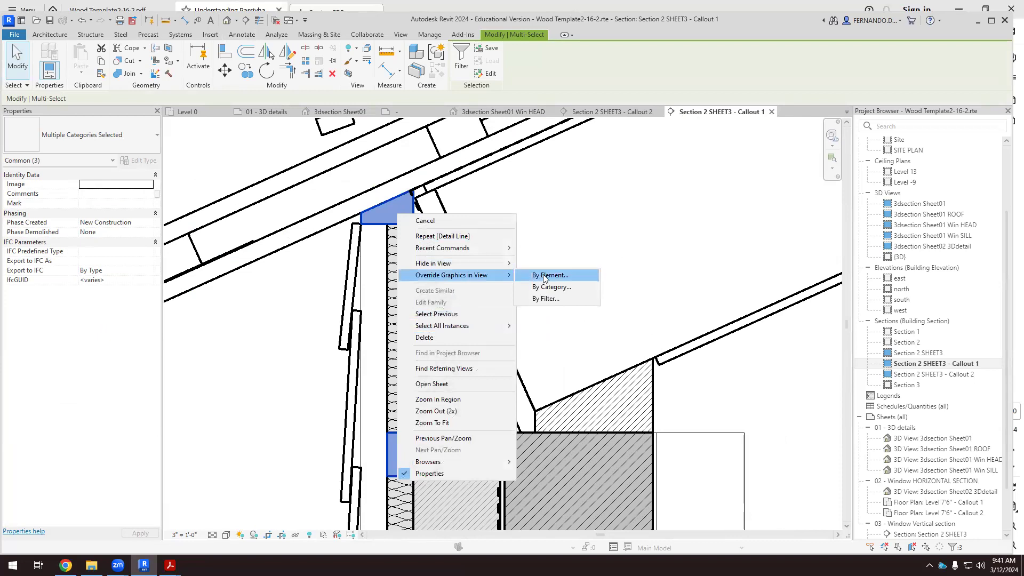
pyautogui.click(544, 278)
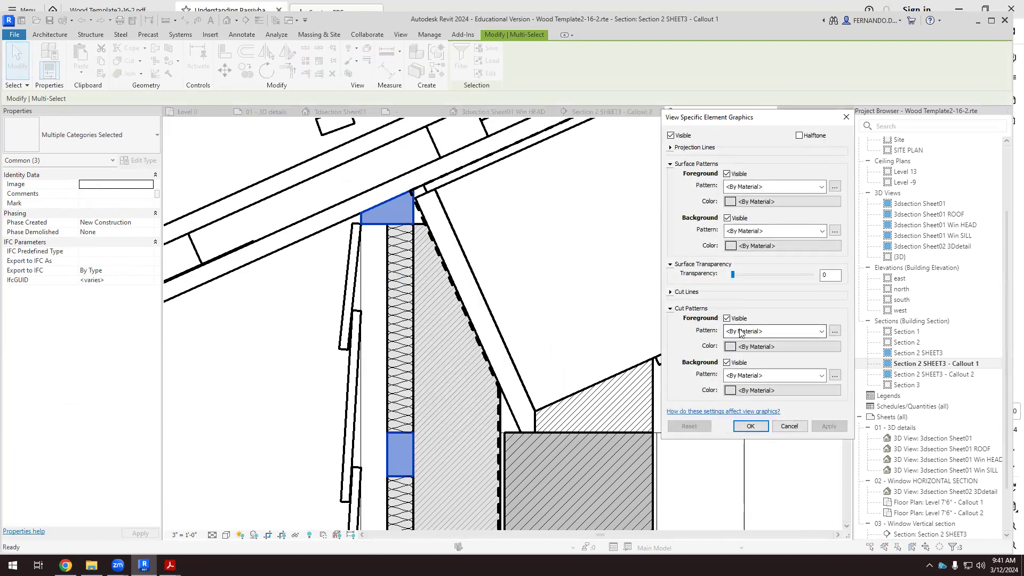
pyautogui.click(822, 332)
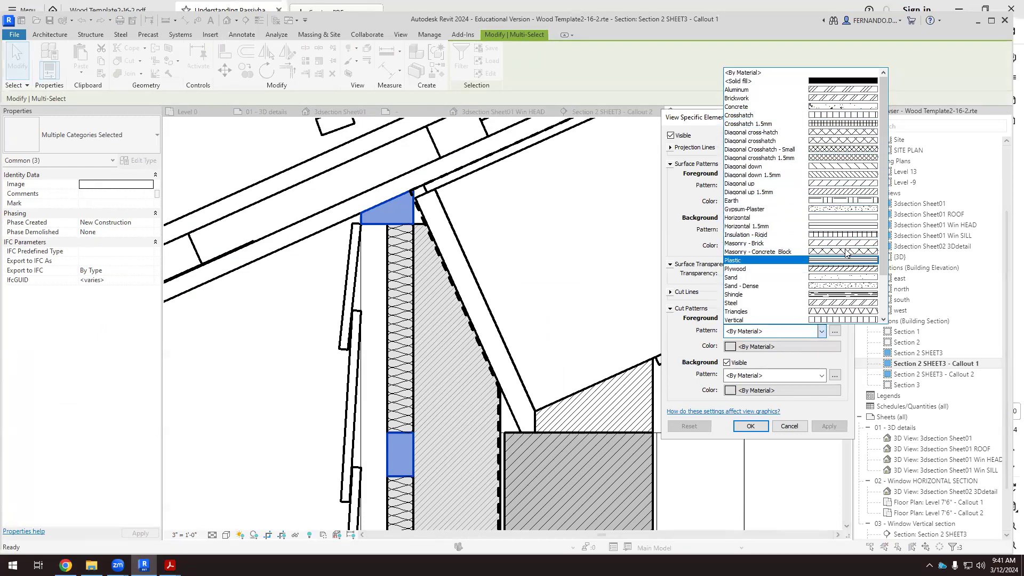
pyautogui.click(848, 193)
pyautogui.click(830, 428)
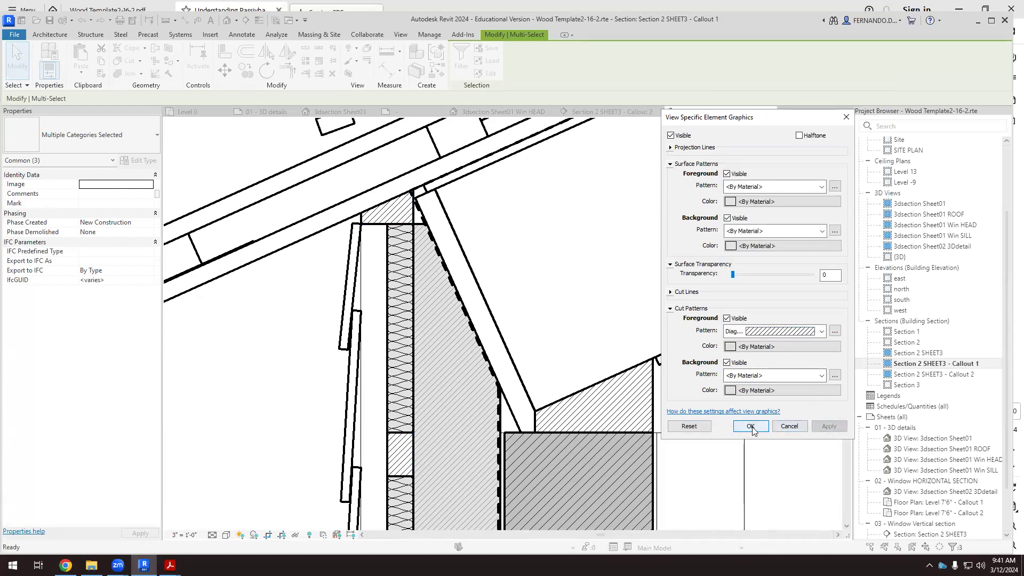
pyautogui.click(753, 428)
pyautogui.scroll(-2, 406, 370)
pyautogui.click(275, 420)
# Examine the hatched 2x3 lumber pieces, the insulation and the wall layers beside the glulam beam.
pyautogui.scroll(-2, 340, 237)
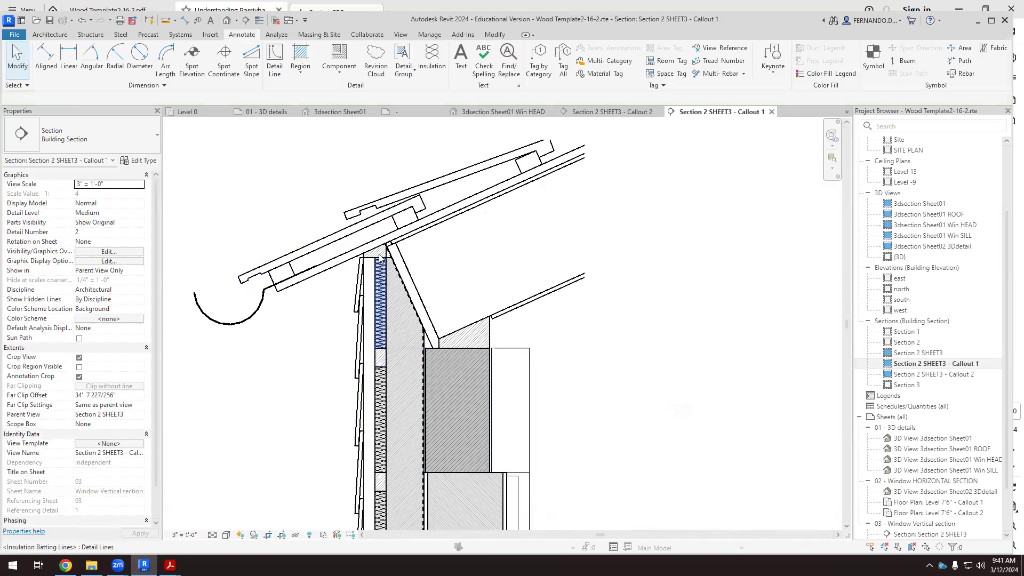
pyautogui.scroll(-2, 405, 320)
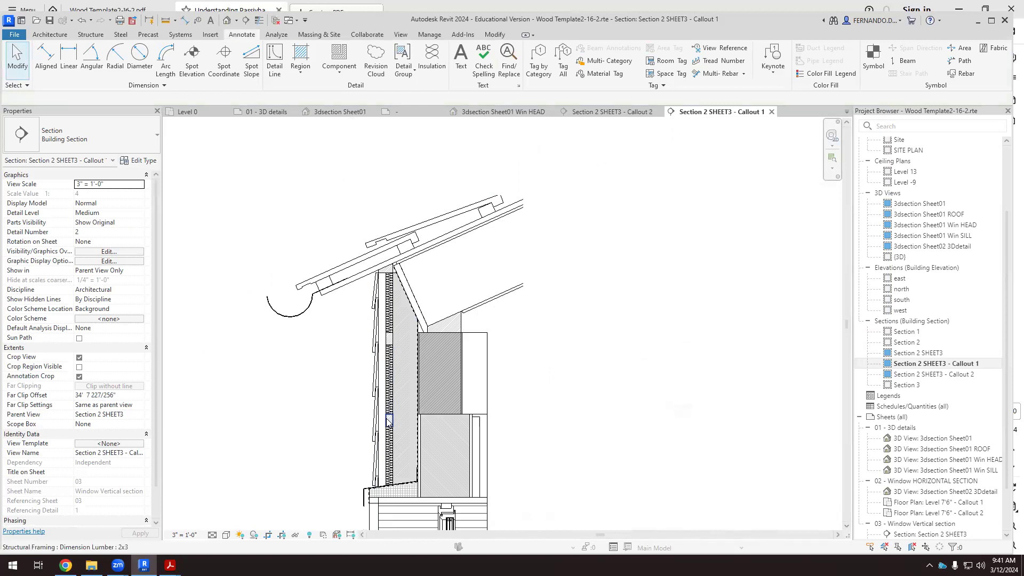
pyautogui.scroll(5, 388, 417)
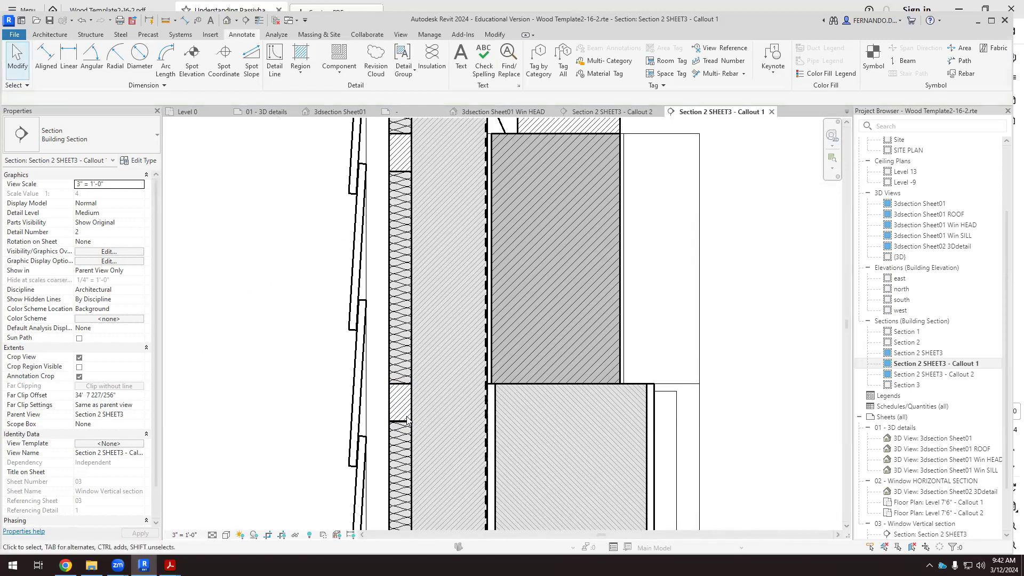
pyautogui.scroll(-4, 266, 368)
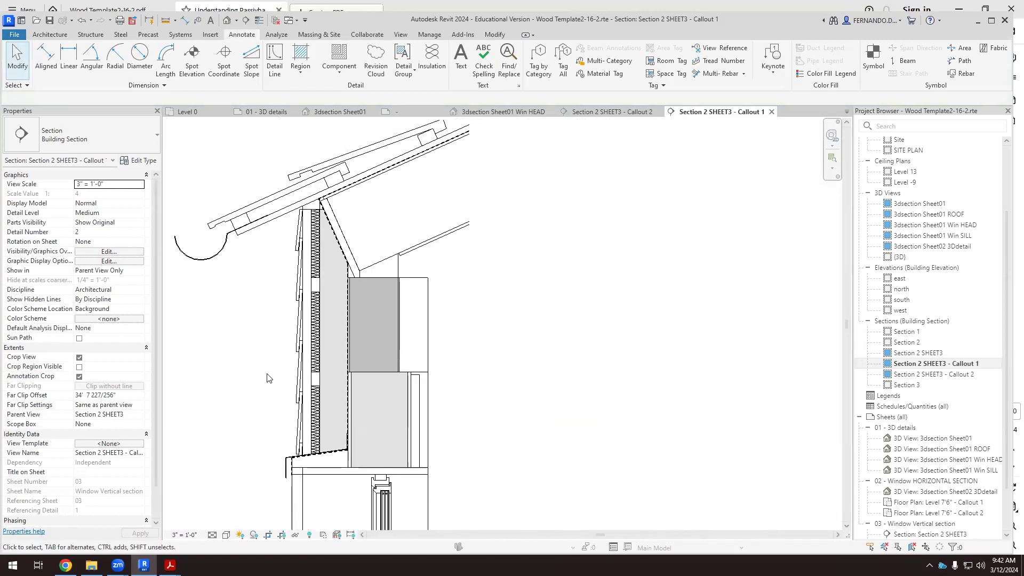
pyautogui.scroll(-1, 558, 322)
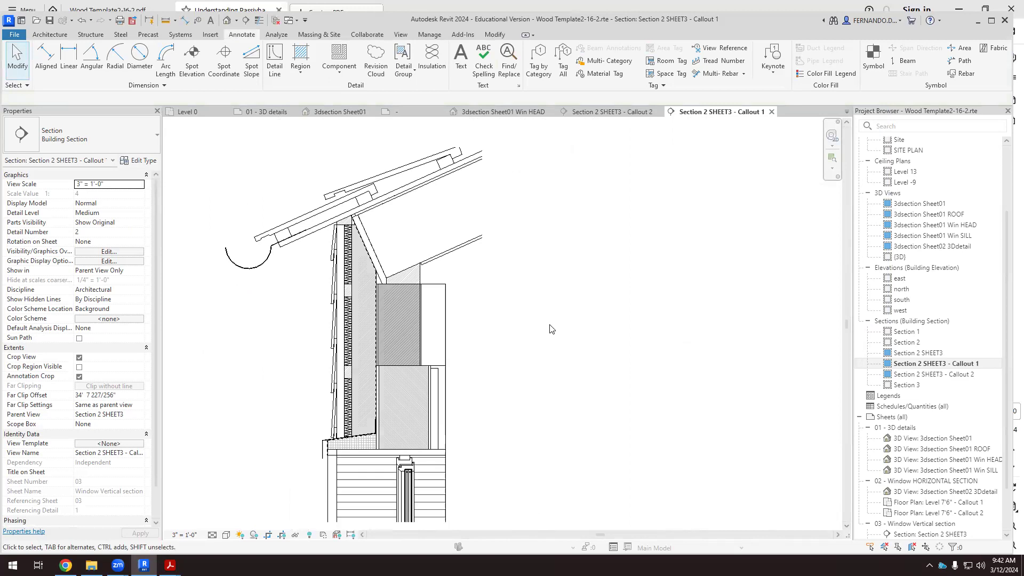
pyautogui.scroll(2, 512, 392)
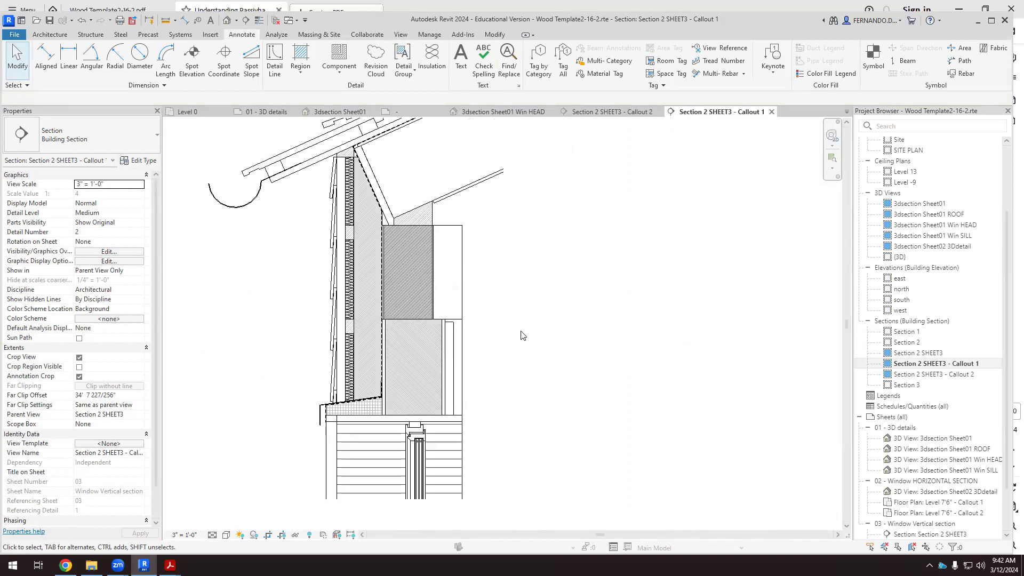
pyautogui.scroll(2, 465, 320)
pyautogui.scroll(2, 507, 373)
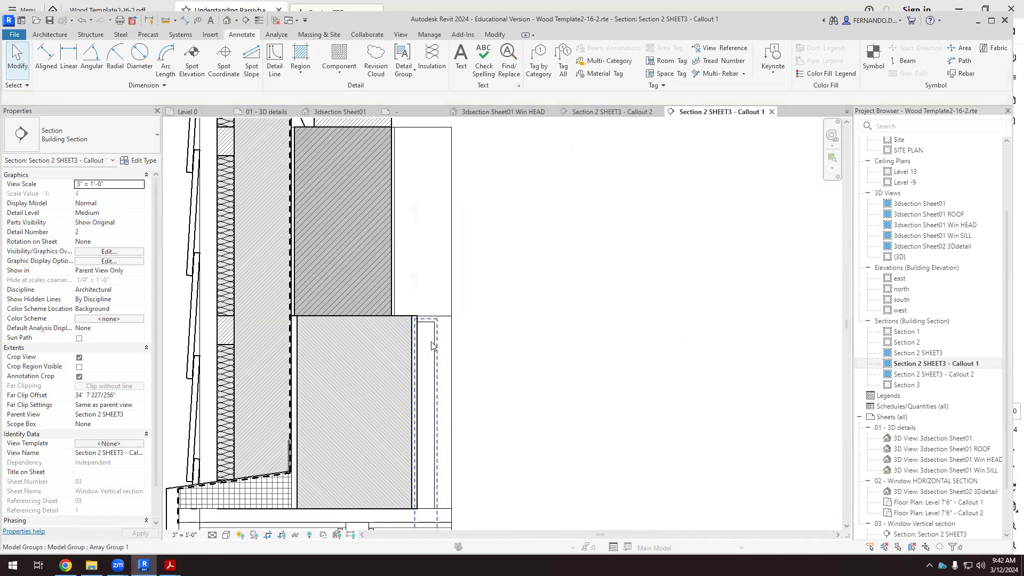
# Nudge the 8.5x16.5 glulam beam two increments inward, away from the membrane line, and deselect it.
pyautogui.scroll(-2, 465, 388)
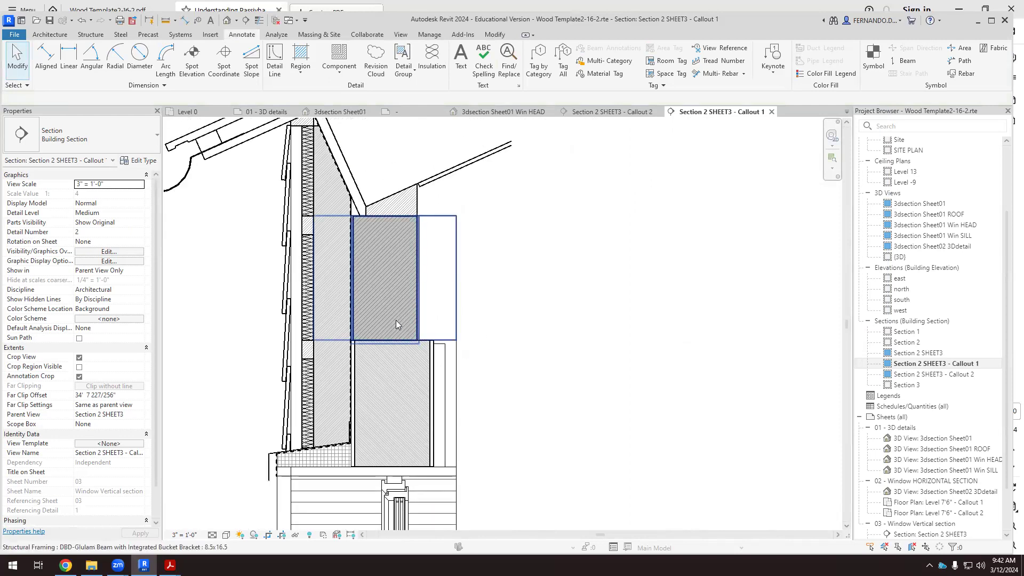
pyautogui.scroll(4, 320, 322)
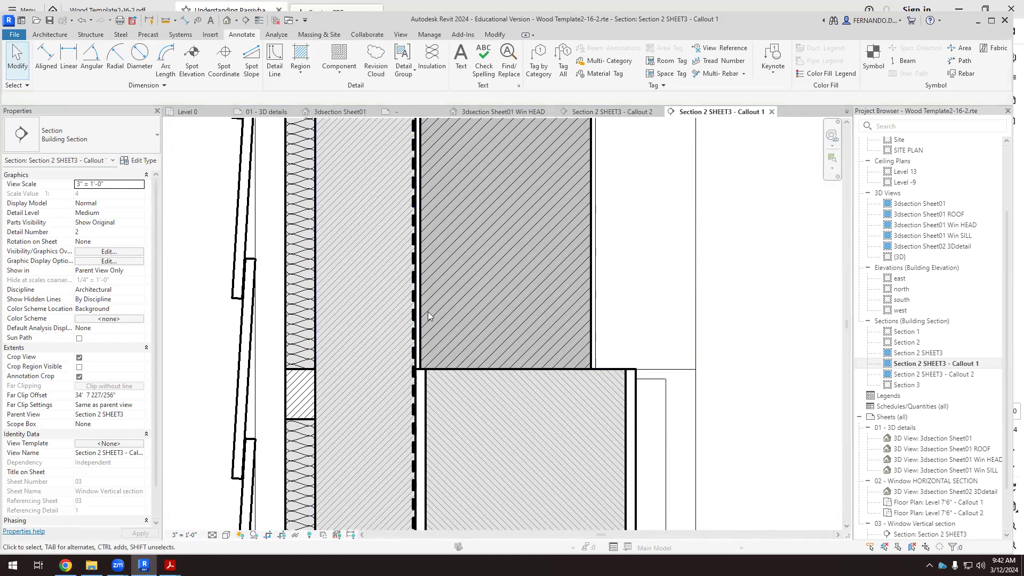
pyautogui.click(491, 272)
pyautogui.press('Right')
pyautogui.press('Right')
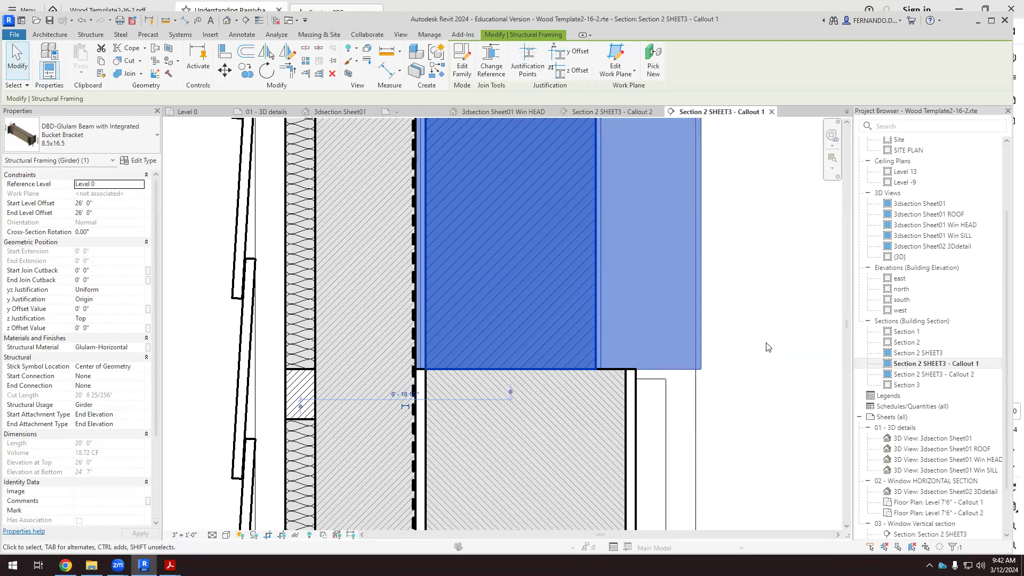
pyautogui.click(703, 384)
pyautogui.scroll(-3, 623, 365)
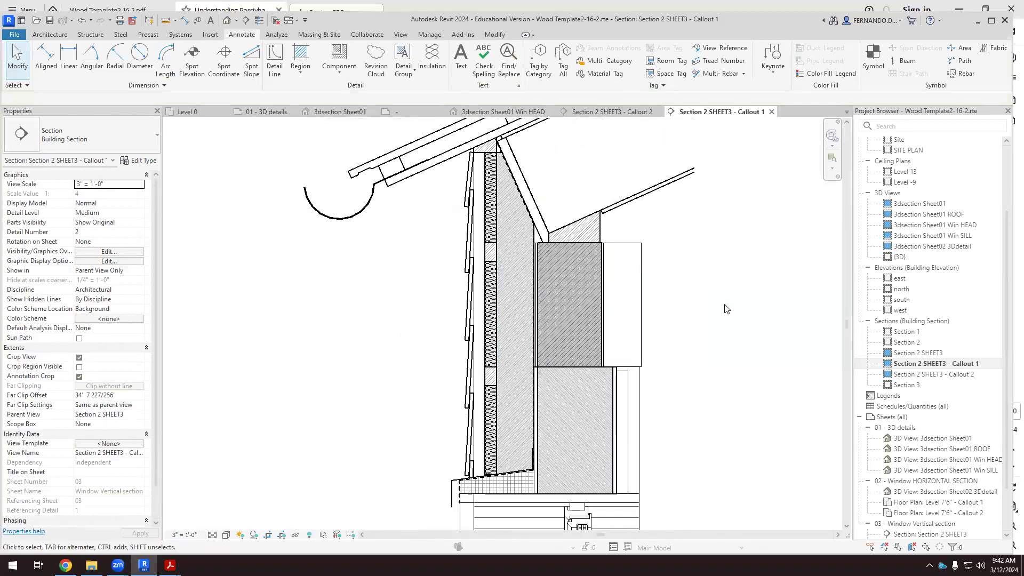
# Check the glulam beam's alignment with the wall layer below and the narrow gap between the beam and the membrane line.
pyautogui.scroll(5, 536, 368)
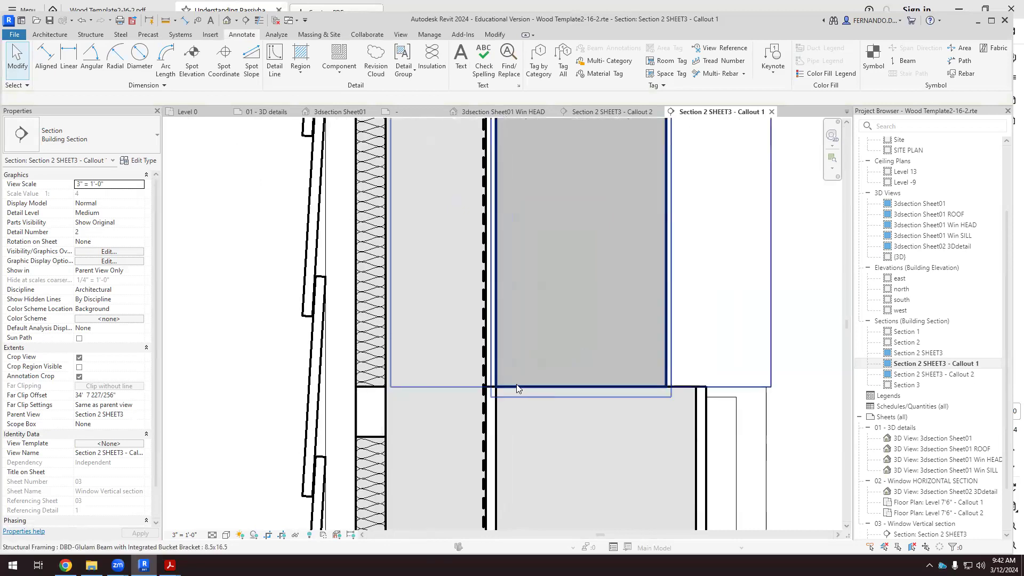
pyautogui.scroll(1, 520, 380)
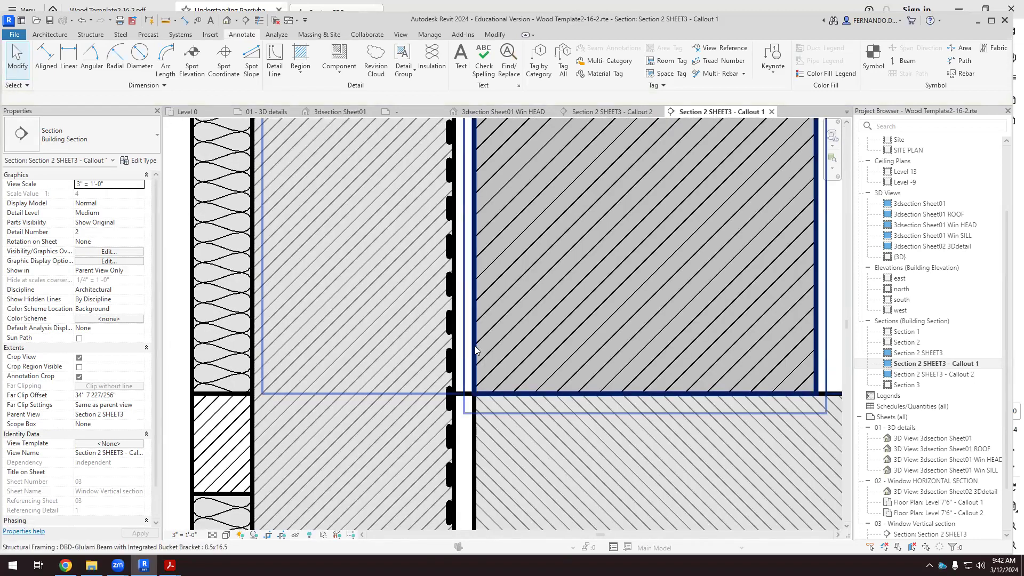
pyautogui.click(475, 347)
pyautogui.scroll(-4, 398, 382)
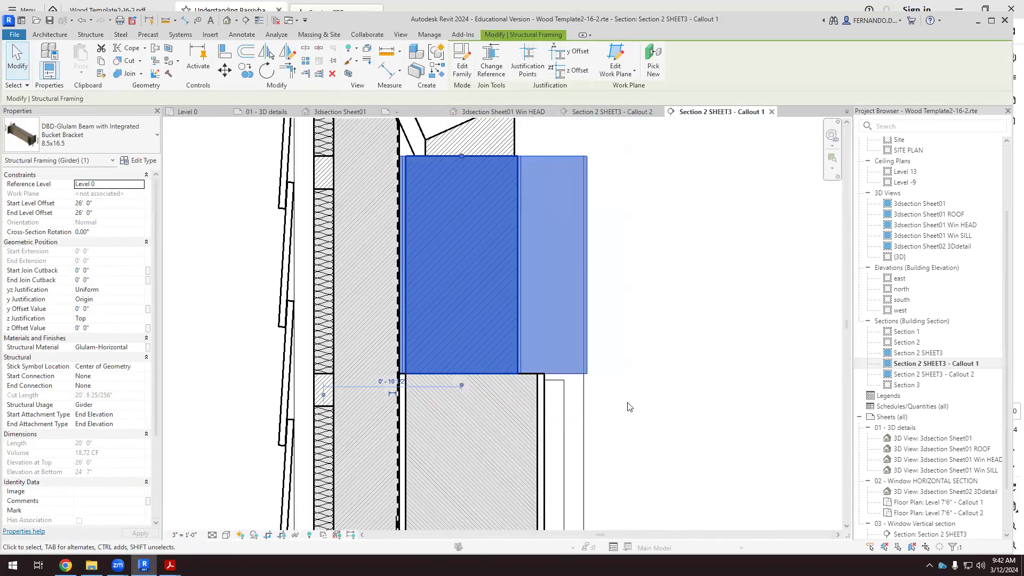
pyautogui.click(629, 407)
pyautogui.scroll(4, 431, 369)
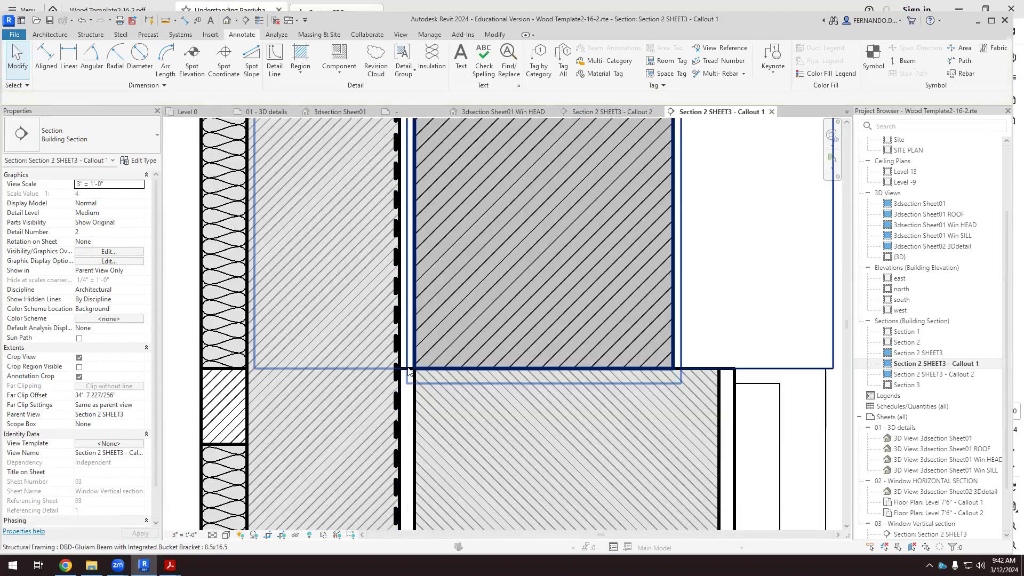
pyautogui.scroll(-4, 427, 433)
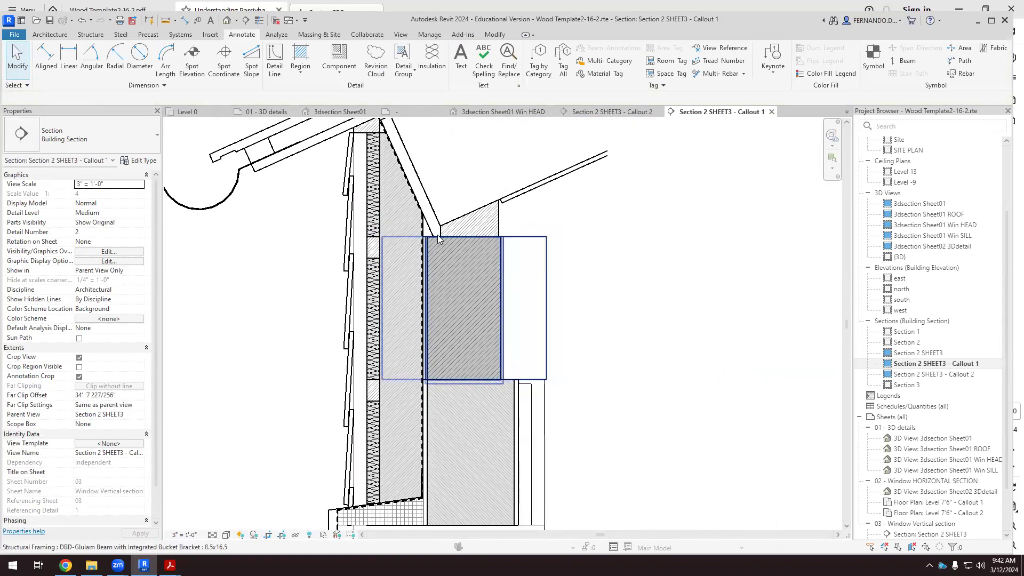
pyautogui.scroll(2, 429, 242)
pyautogui.scroll(-2, 428, 243)
pyautogui.scroll(3, 432, 407)
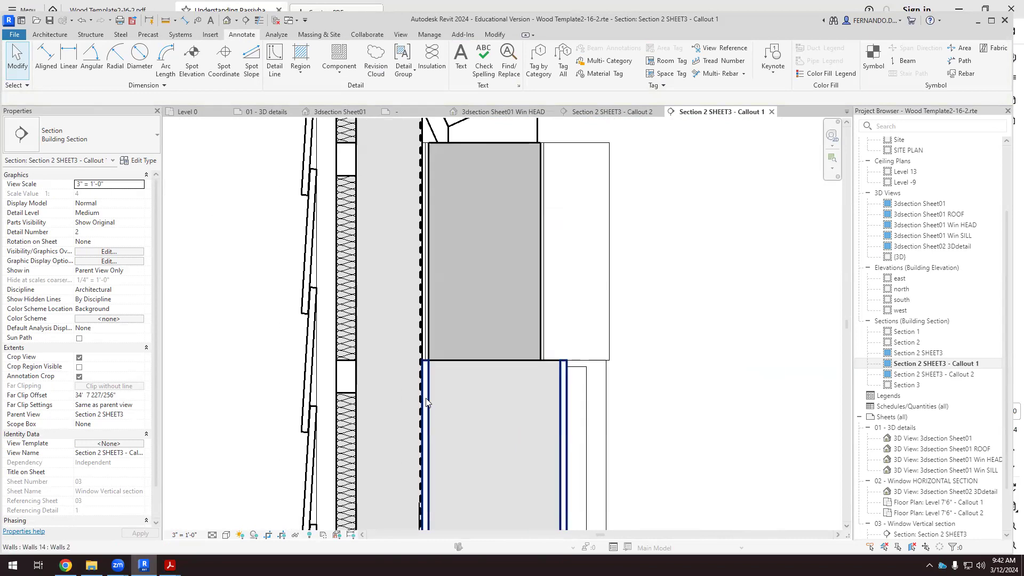
pyautogui.scroll(3, 430, 344)
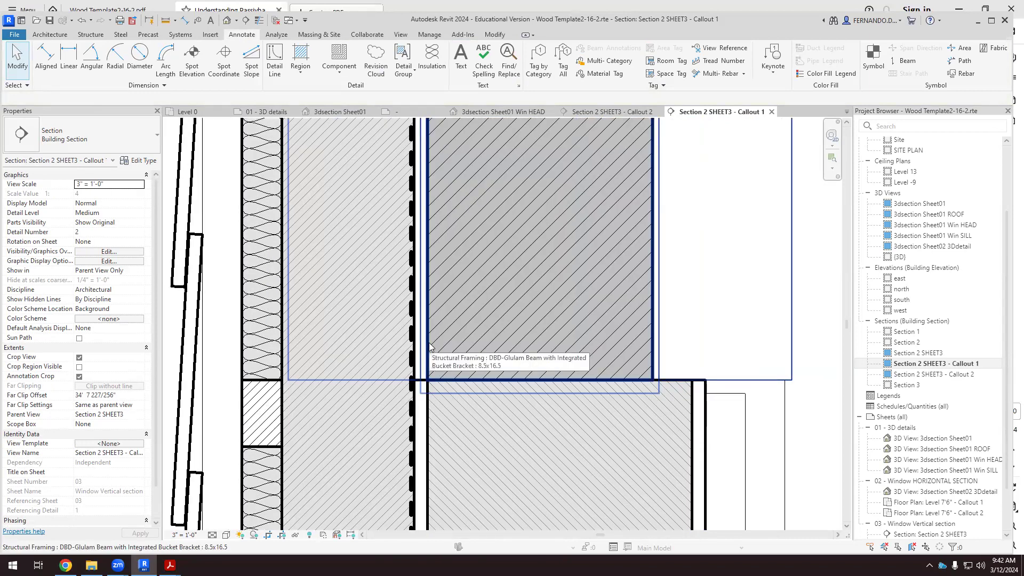
pyautogui.scroll(-2, 456, 340)
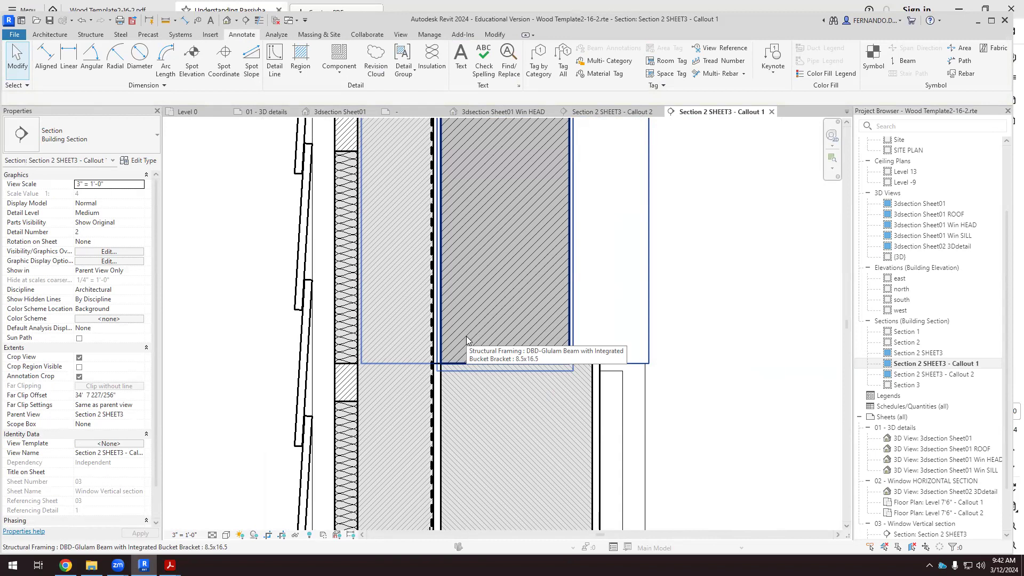
pyautogui.scroll(-3, 379, 374)
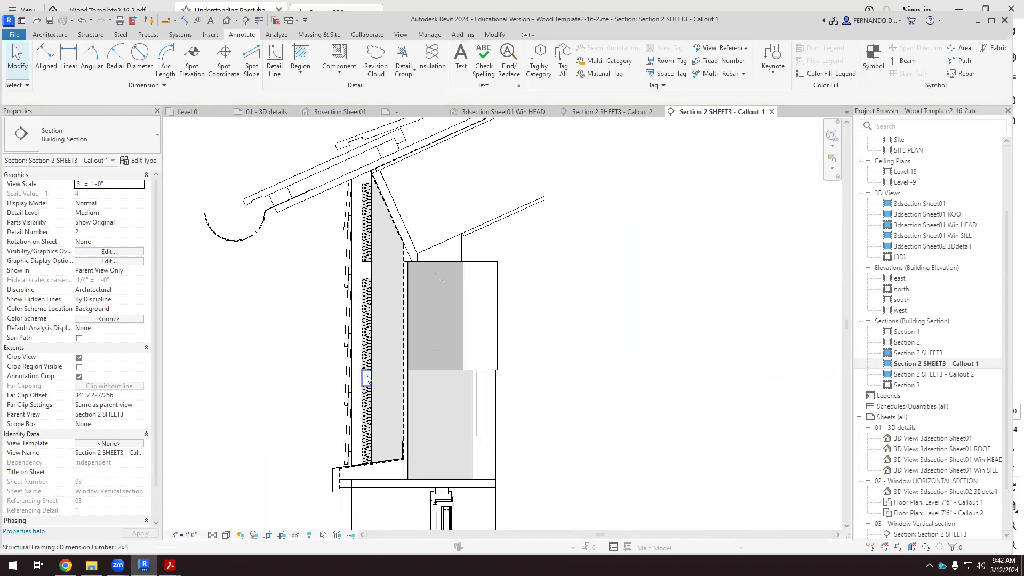
# Create a thin rectangular Ortho Crosshatch filled region between the membrane line and the glulam beam, from the window head to just above the beam.
pyautogui.click(300, 67)
pyautogui.click(317, 92)
pyautogui.scroll(3, 395, 467)
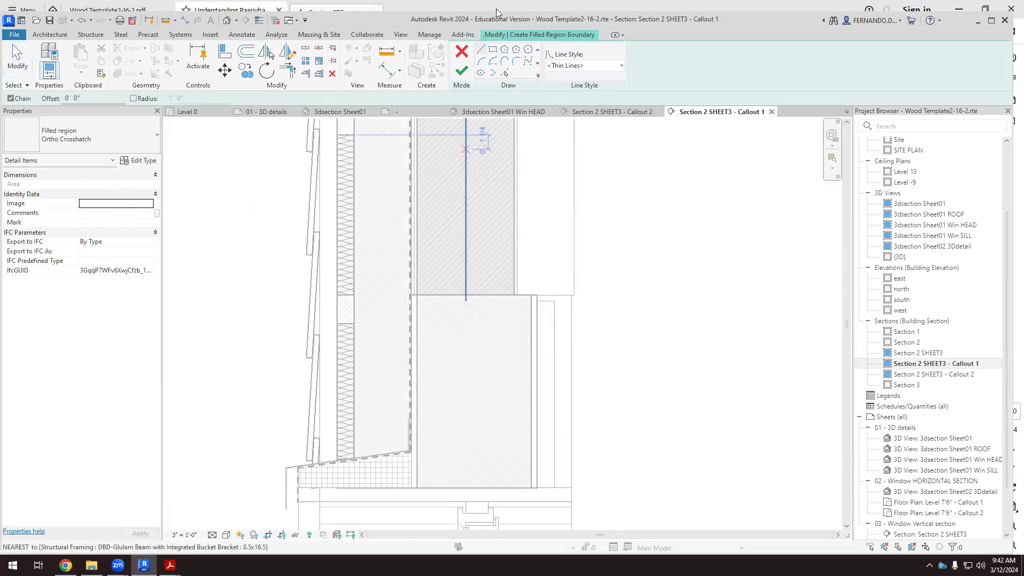
pyautogui.click(493, 51)
pyautogui.scroll(2, 415, 420)
pyautogui.click(411, 510)
pyautogui.scroll(-3, 421, 430)
pyautogui.scroll(2, 420, 237)
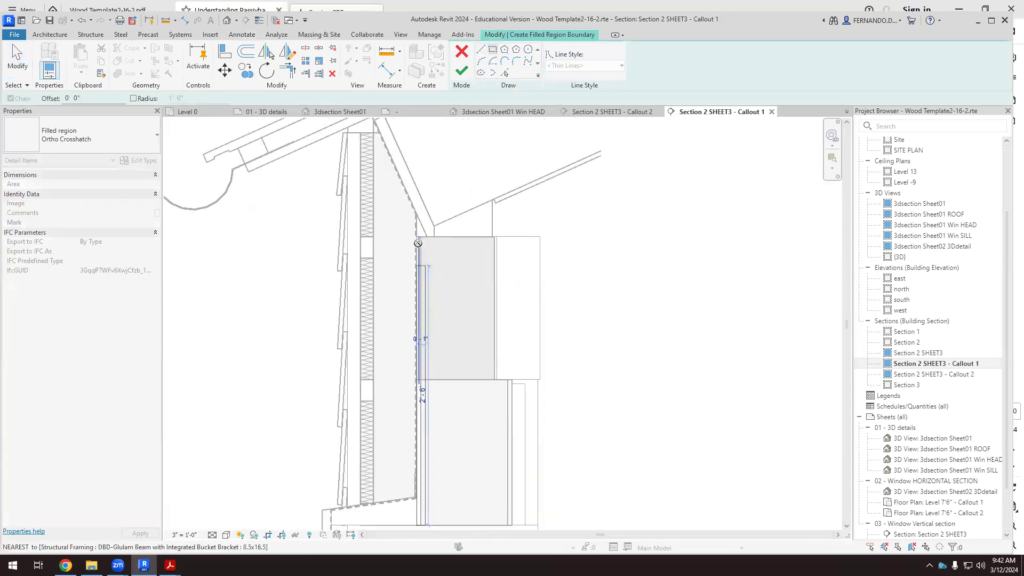
pyautogui.scroll(3, 421, 235)
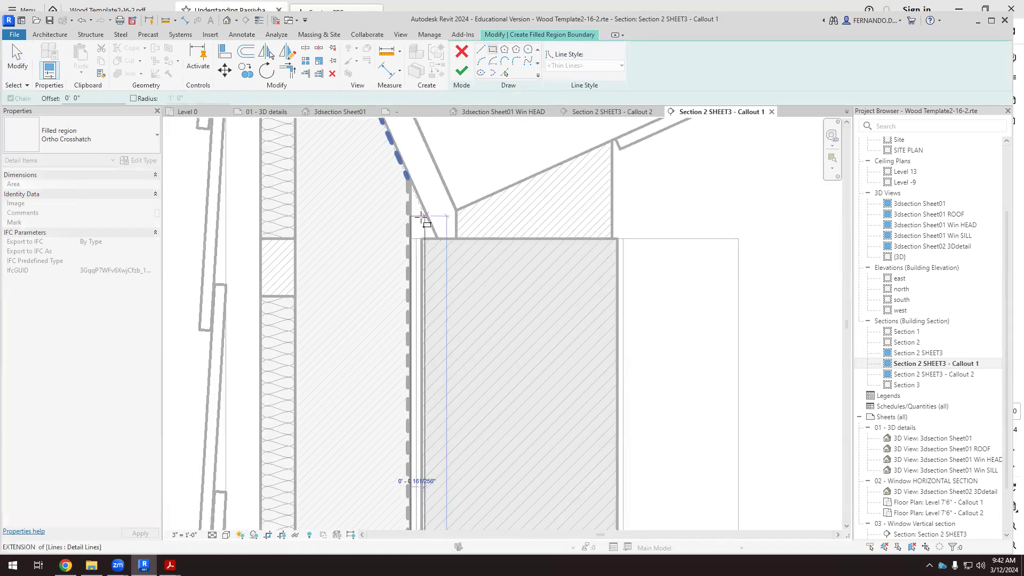
pyautogui.click(419, 209)
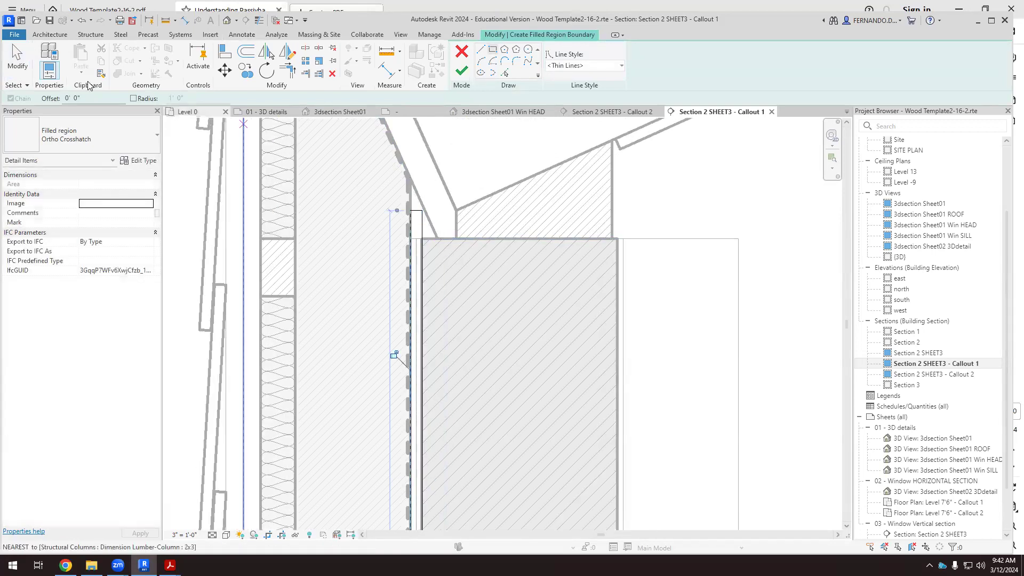
pyautogui.click(462, 70)
pyautogui.scroll(-3, 462, 241)
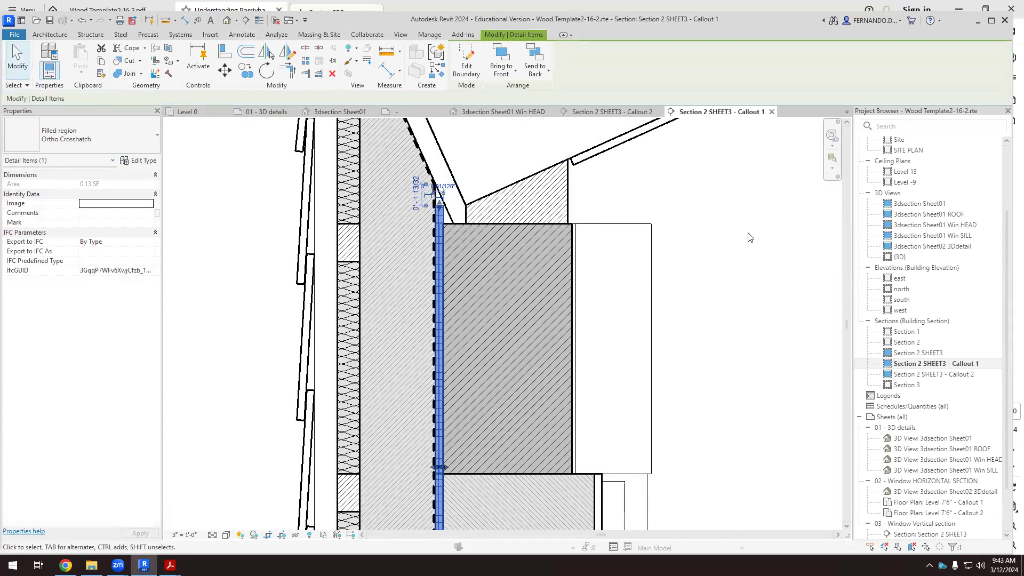
pyautogui.press('Escape')
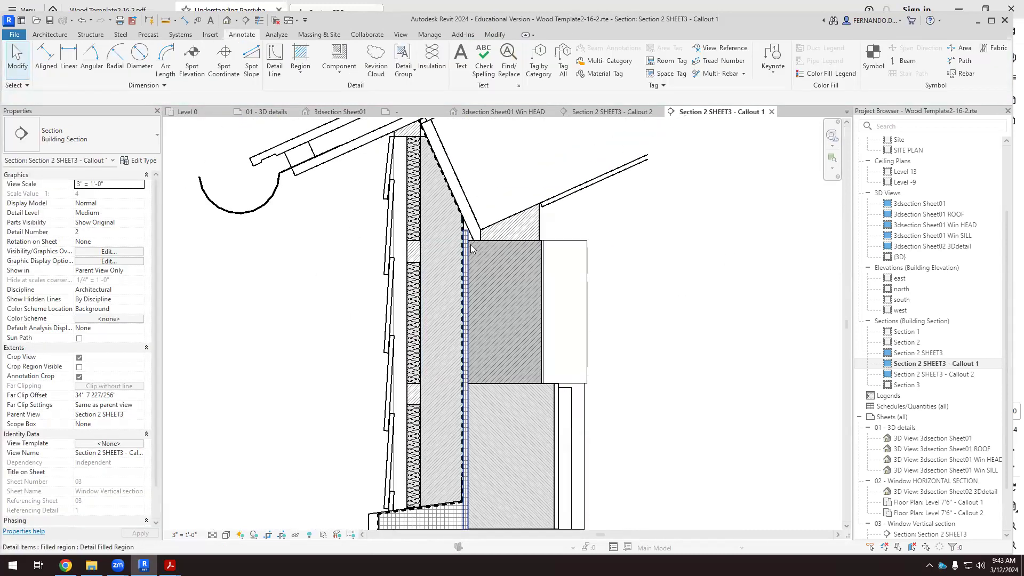
# Compare the thin filled region beside the beam with the hatched sheathing layer in the Section 2 SHEET3 - Callout 2 view, returning to Callout 1.
pyautogui.scroll(2, 472, 235)
pyautogui.click(468, 235)
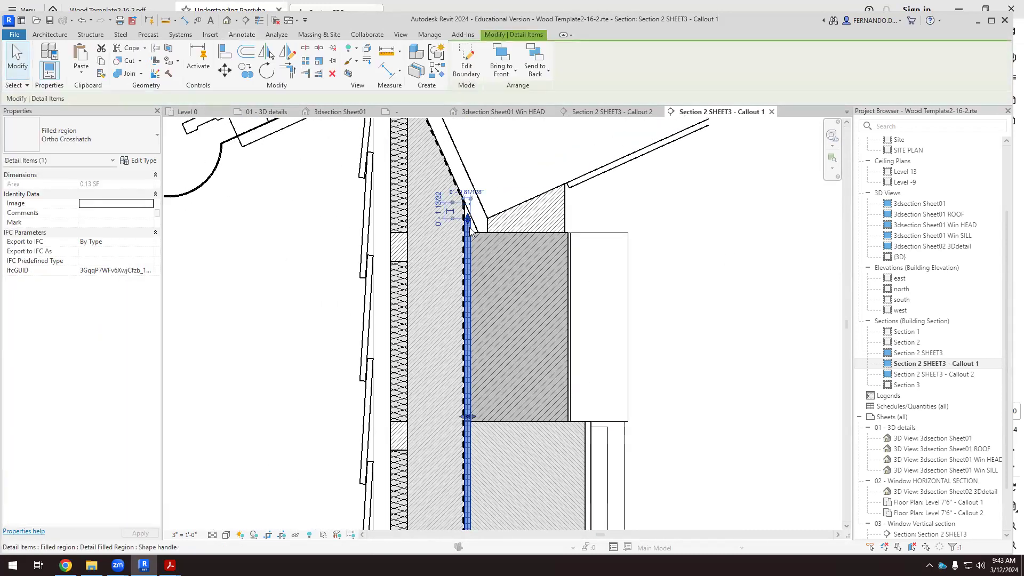
pyautogui.click(612, 111)
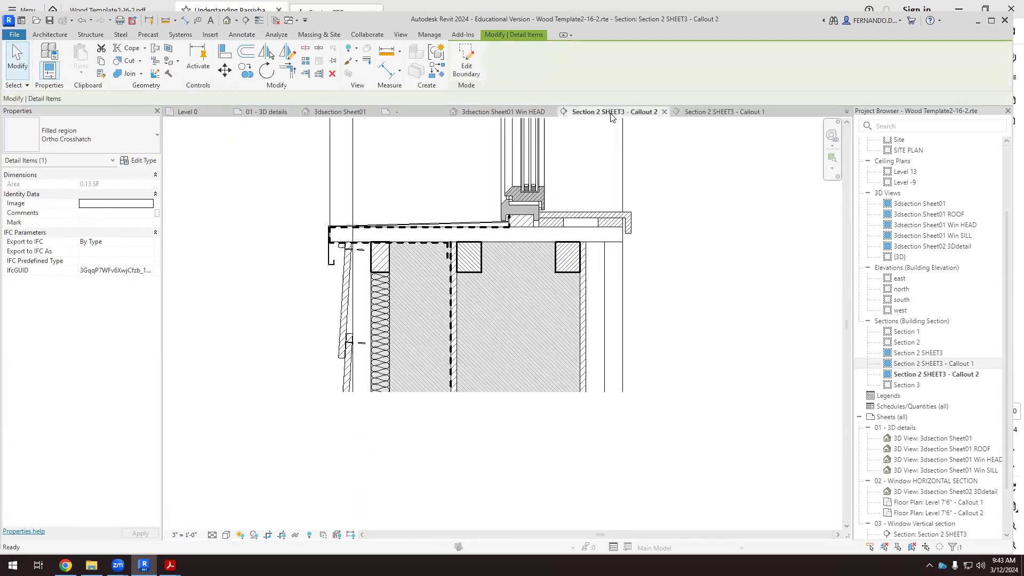
pyautogui.scroll(3, 460, 347)
pyautogui.click(461, 347)
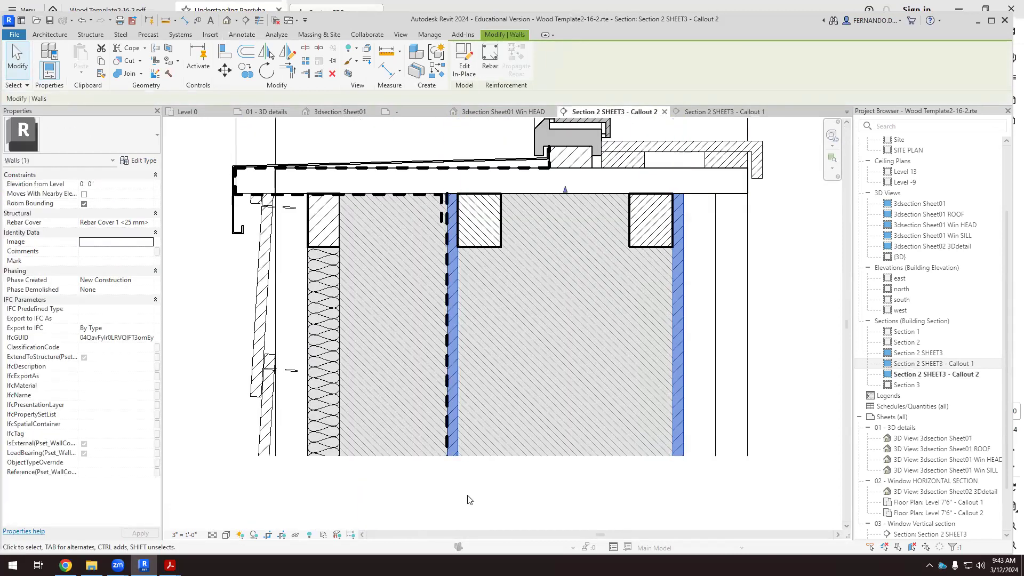
pyautogui.click(468, 502)
pyautogui.click(457, 393)
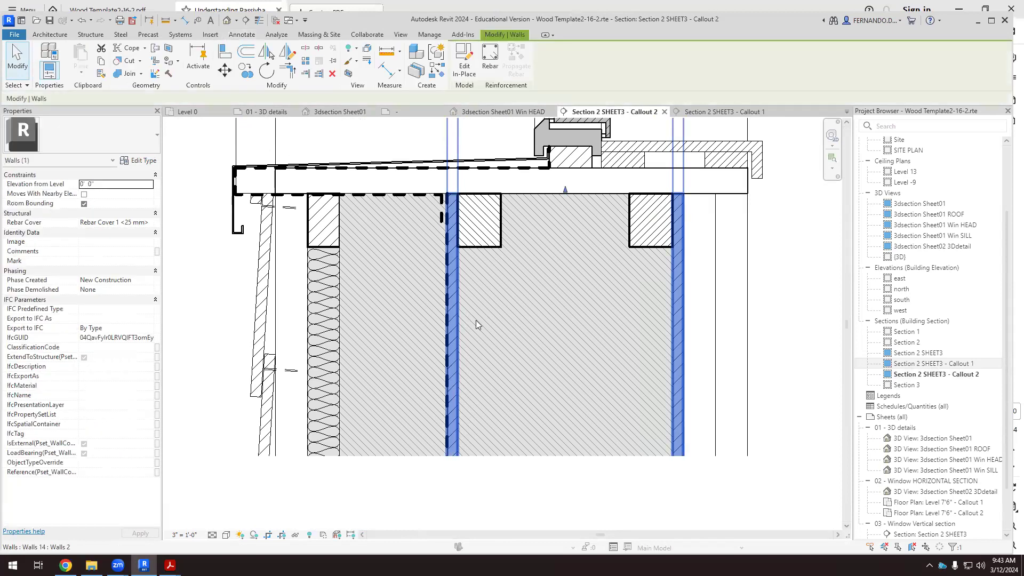
pyautogui.click(701, 112)
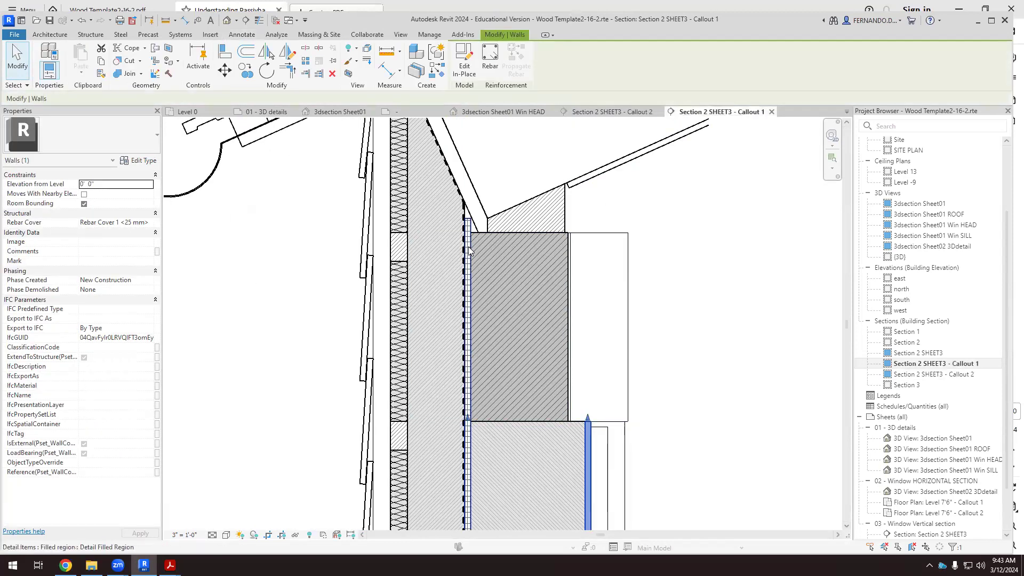
# Override the surface foreground pattern of the thin filled region beside the glulam beam to Masonry - Brick and deselect it.
pyautogui.scroll(3, 468, 251)
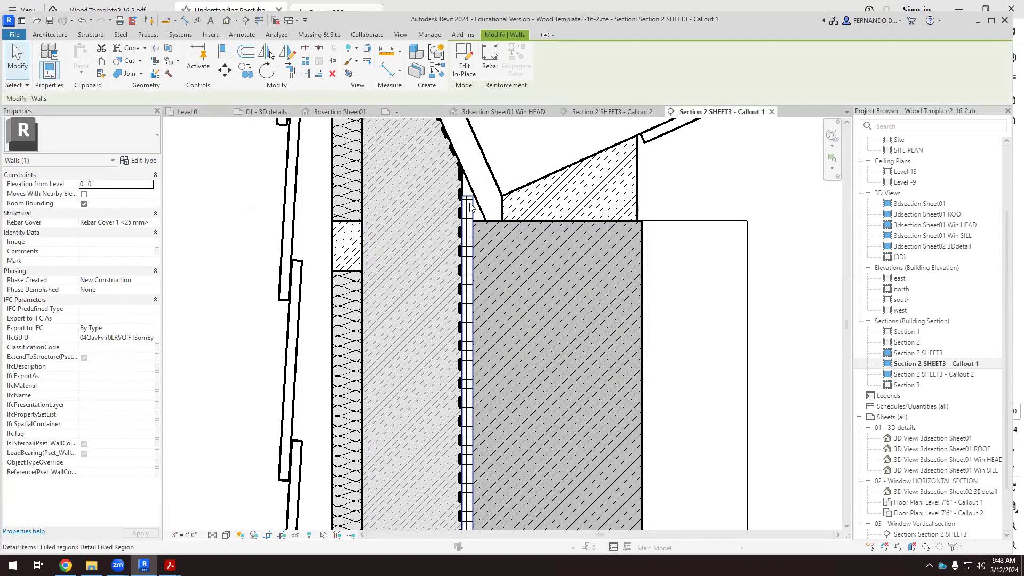
pyautogui.click(467, 253)
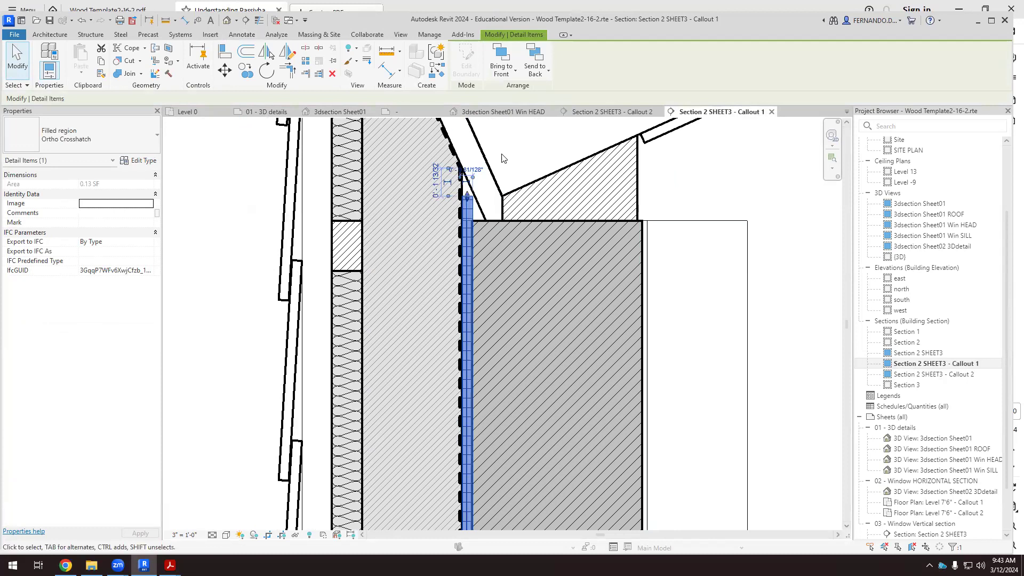
pyautogui.rightClick(468, 212)
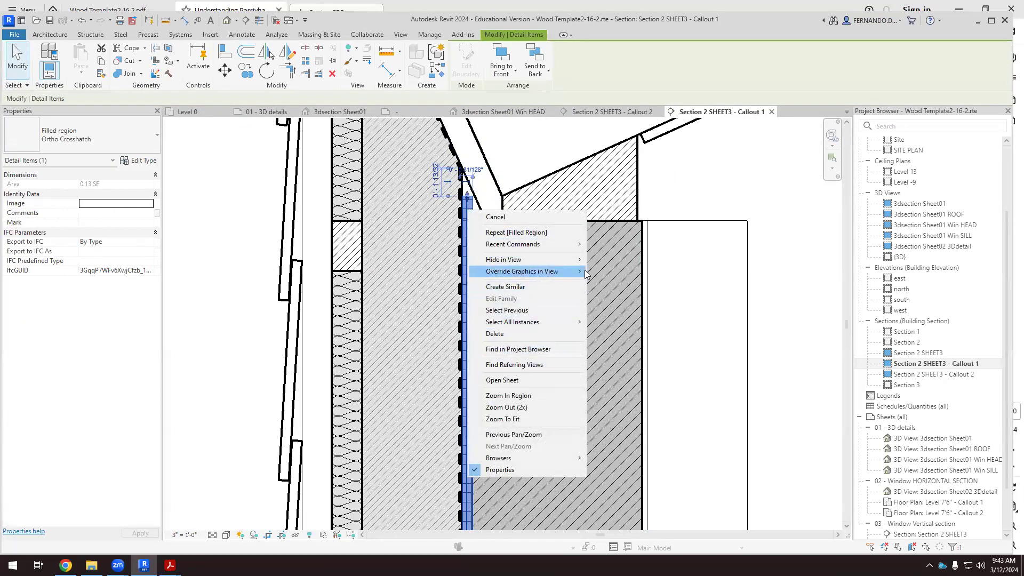
pyautogui.moveTo(584, 272)
pyautogui.click(639, 273)
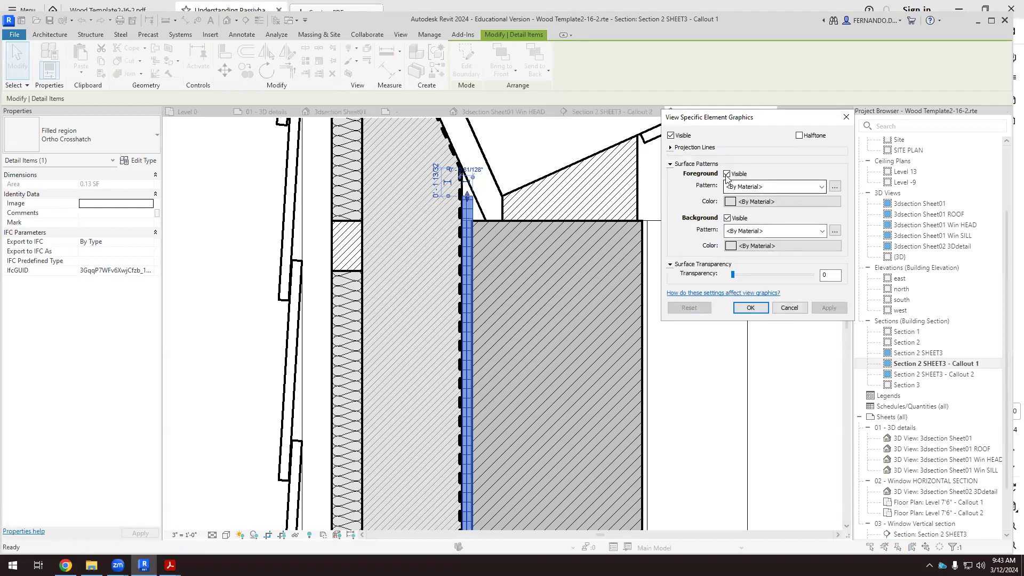
pyautogui.click(821, 186)
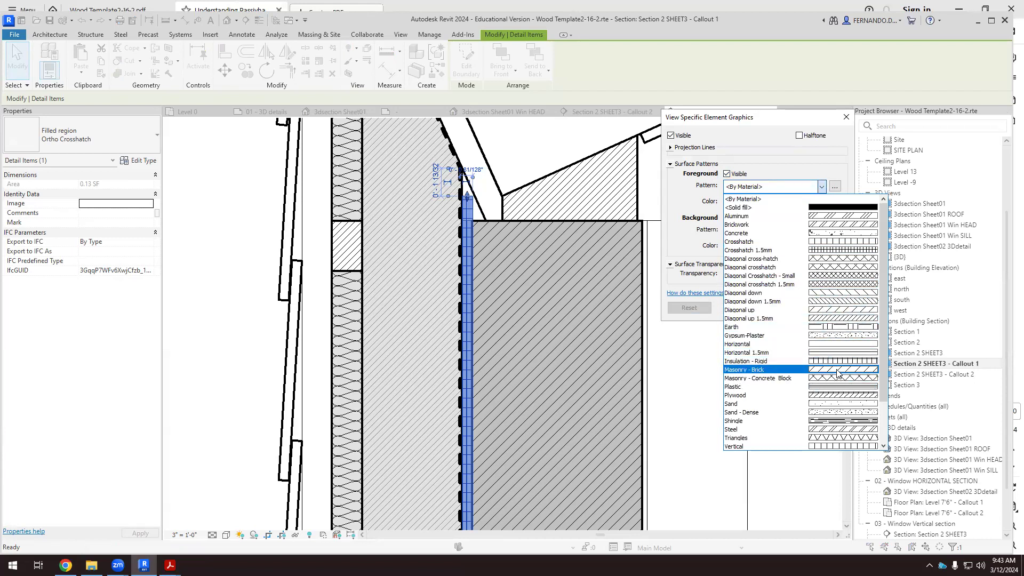
pyautogui.click(837, 372)
pyautogui.click(829, 308)
pyautogui.click(750, 307)
pyautogui.scroll(-2, 584, 245)
pyautogui.click(822, 226)
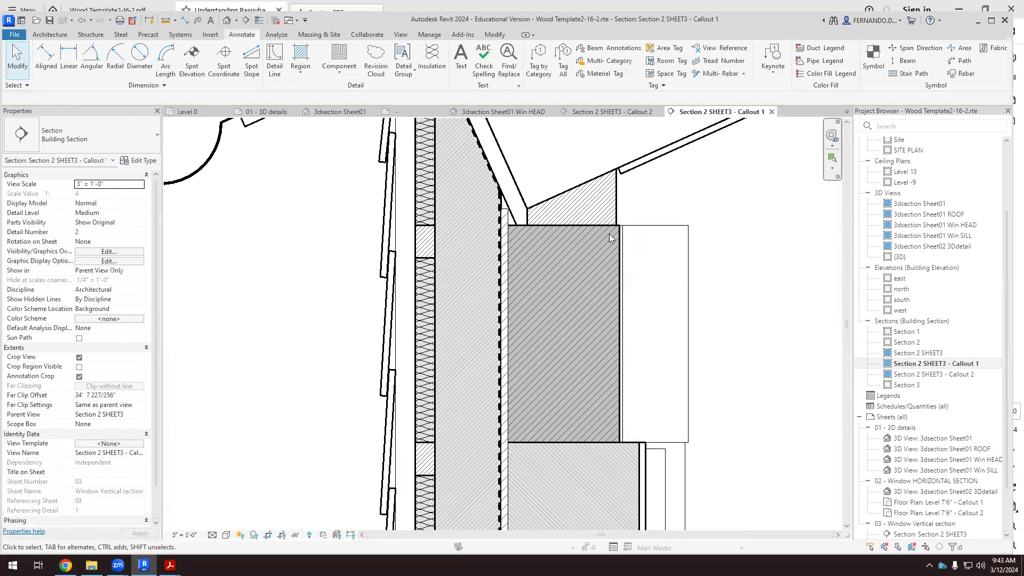
# Examine the wall layers around the glulam beam and the roof cavity between the upper and lower roof sheathing.
pyautogui.scroll(-3, 573, 224)
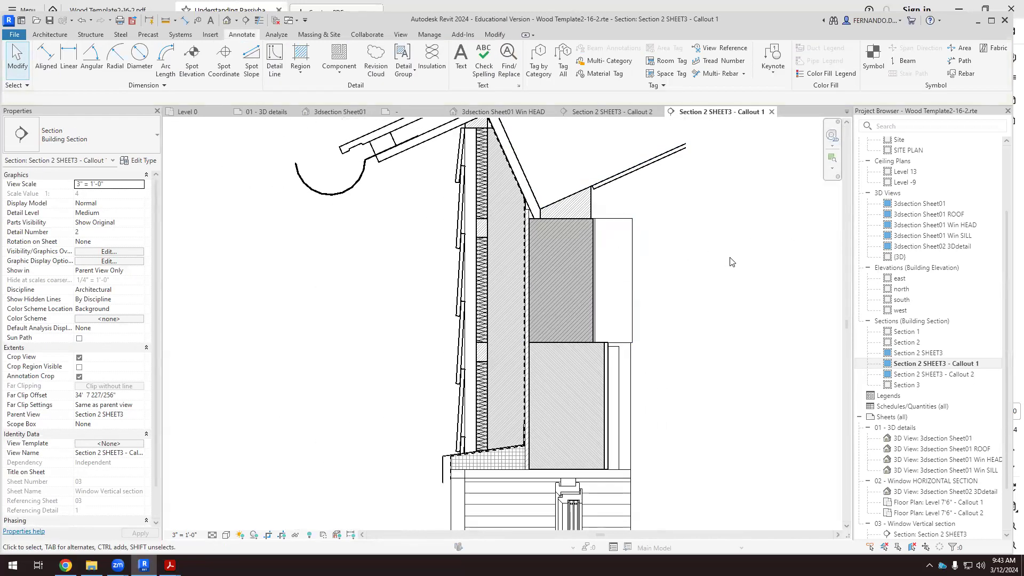
pyautogui.scroll(2, 663, 388)
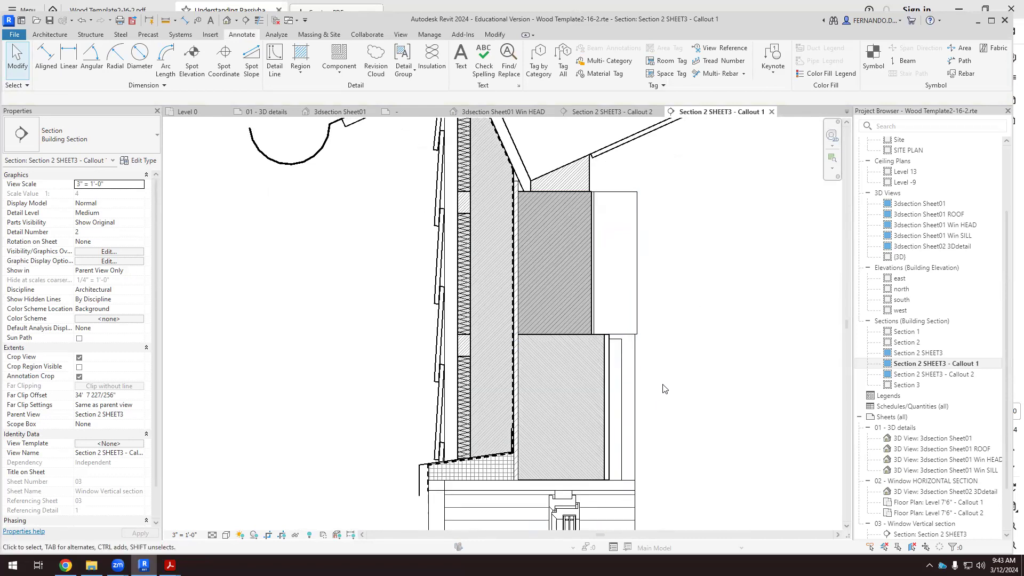
pyautogui.scroll(-3, 485, 379)
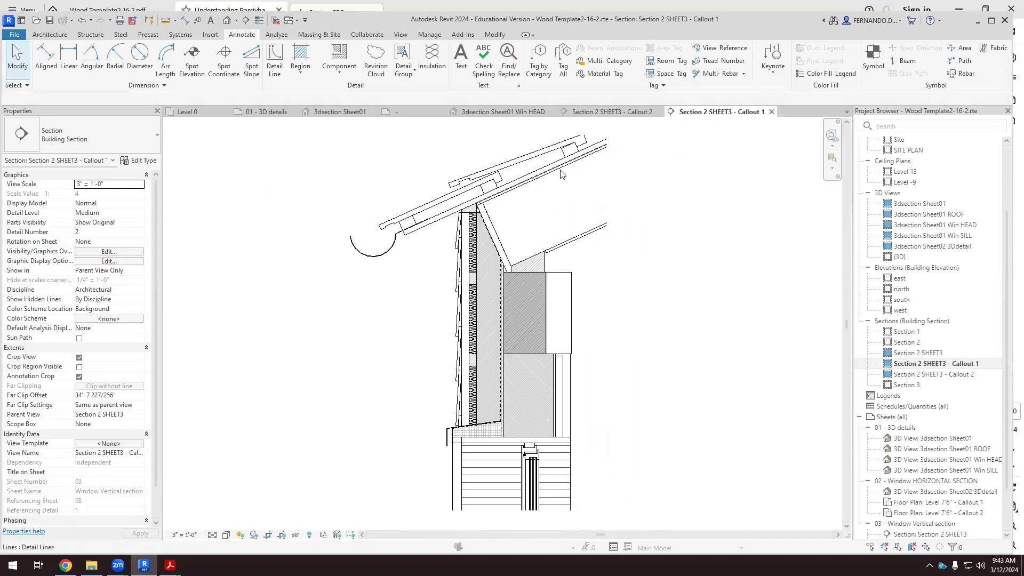
pyautogui.scroll(3, 549, 199)
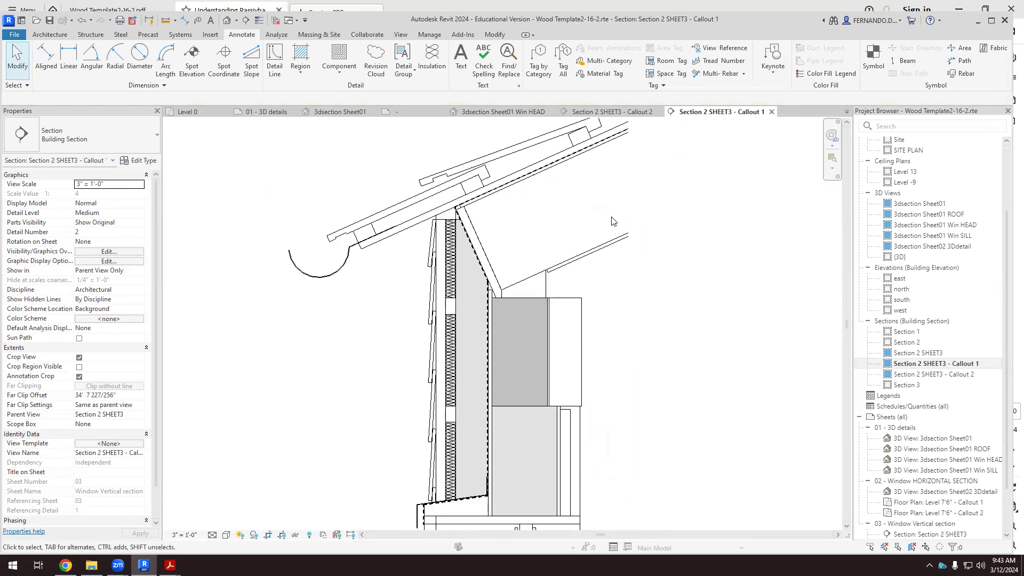
pyautogui.moveTo(614, 242)
pyautogui.mouseDown()
pyautogui.moveTo(644, 244)
pyautogui.moveTo(631, 245)
pyautogui.mouseUp()
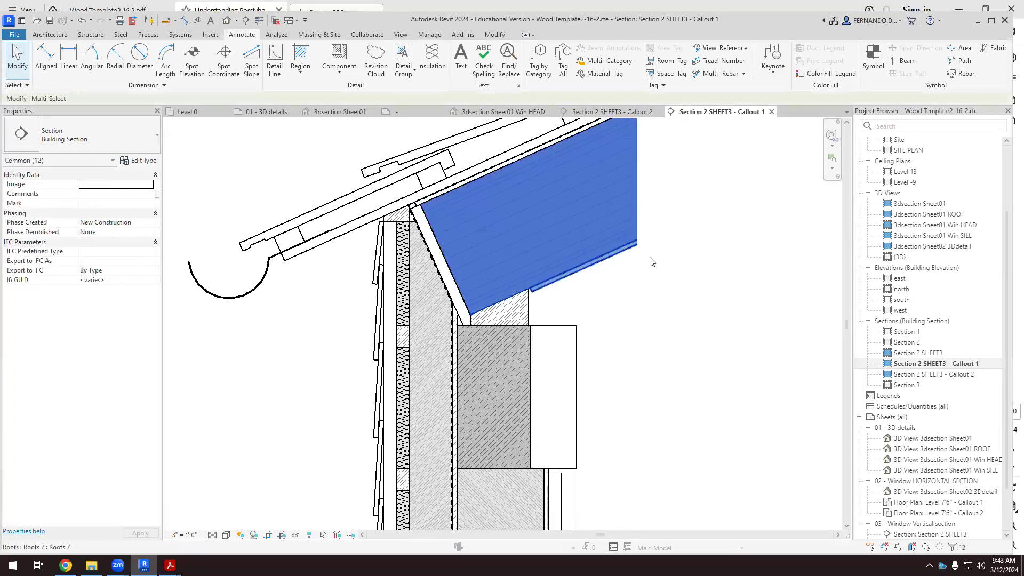
pyautogui.click(642, 293)
pyautogui.scroll(2, 480, 311)
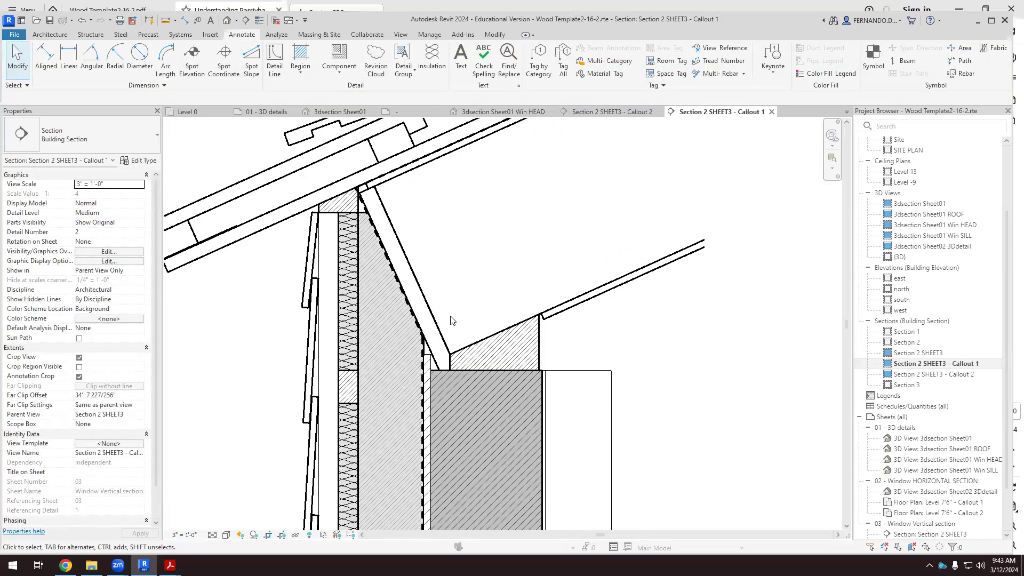
pyautogui.scroll(-2, 451, 320)
pyautogui.scroll(-2, 556, 275)
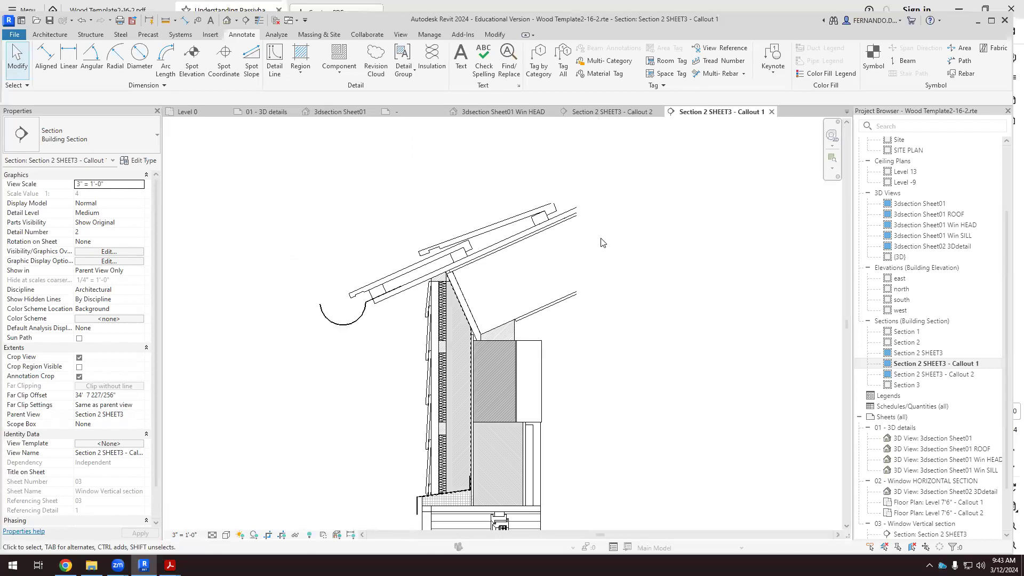
pyautogui.scroll(-2, 533, 224)
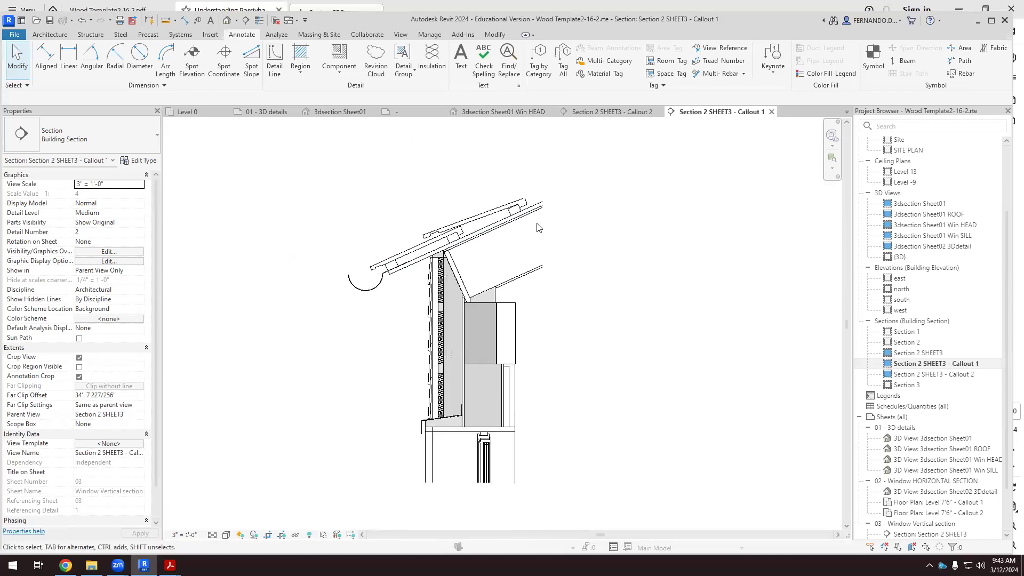
# Start an Ortho Crosshatch filled region in the roof cavity, sketching its sloped end edge about 1'-2" long and its lower edge about 1'-9" long.
pyautogui.click(301, 72)
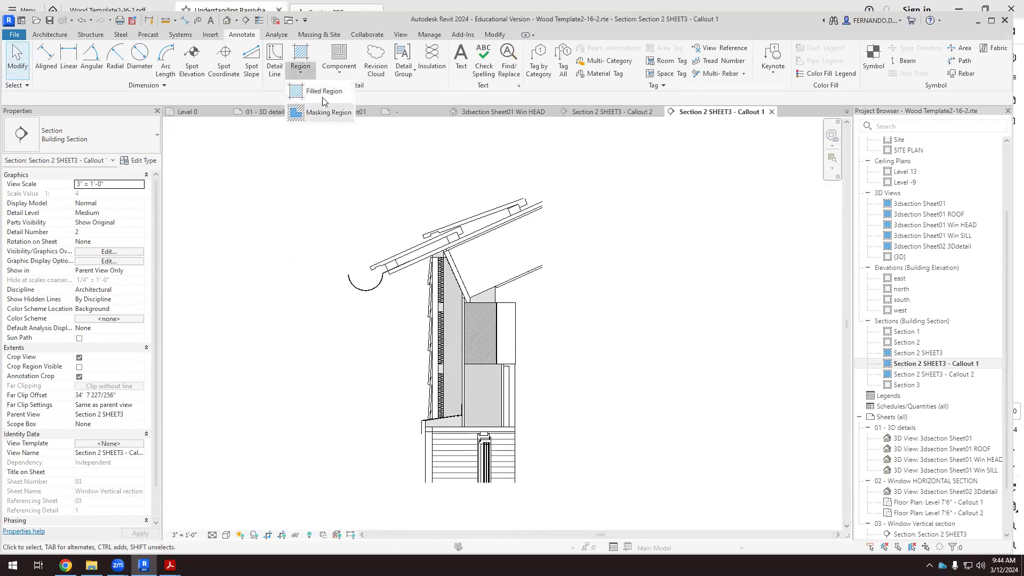
pyautogui.click(316, 108)
pyautogui.scroll(2, 465, 256)
pyautogui.scroll(3, 465, 256)
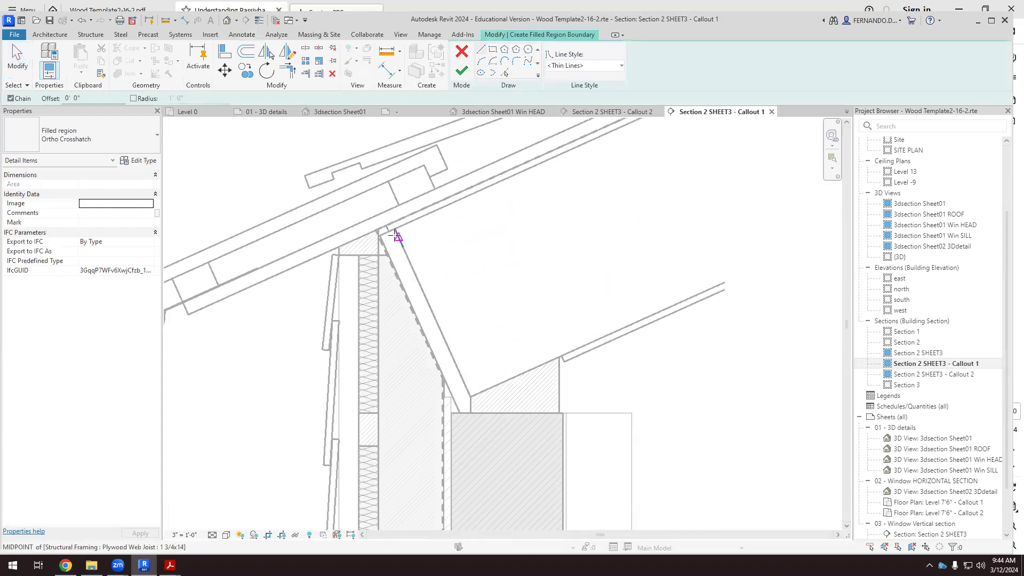
pyautogui.click(395, 229)
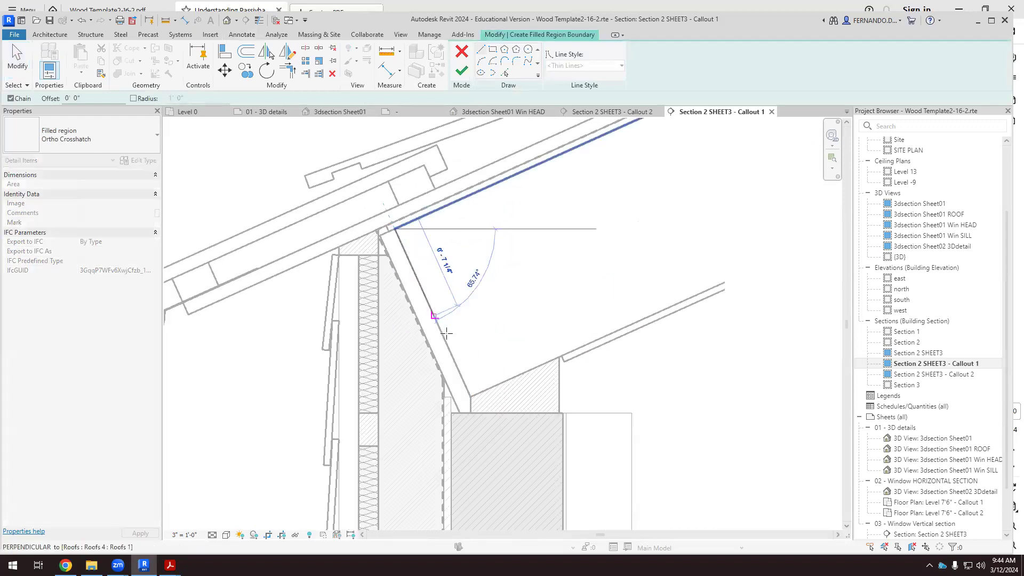
pyautogui.click(471, 396)
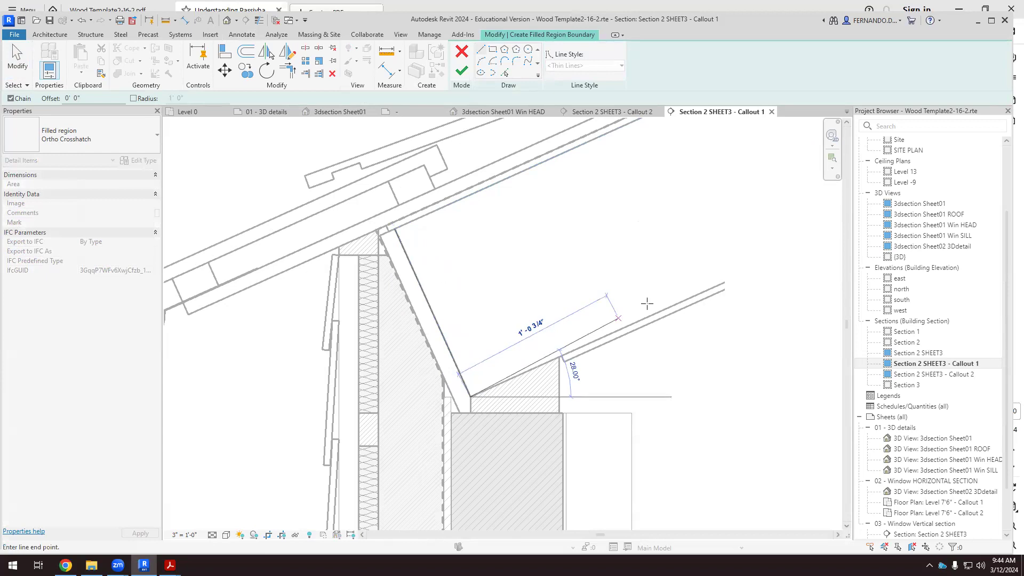
pyautogui.click(730, 280)
# Close the roof cavity boundary with a vertical edge at the view's cut-off and an edge along the upper sheathing, and finish the filled region.
pyautogui.scroll(-3, 671, 361)
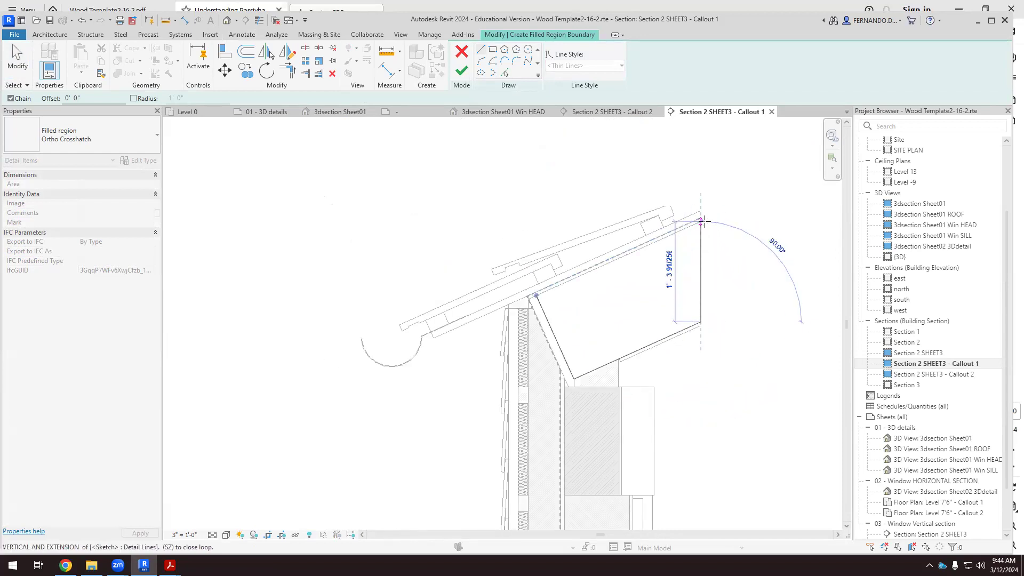
pyautogui.scroll(2, 703, 221)
pyautogui.click(701, 221)
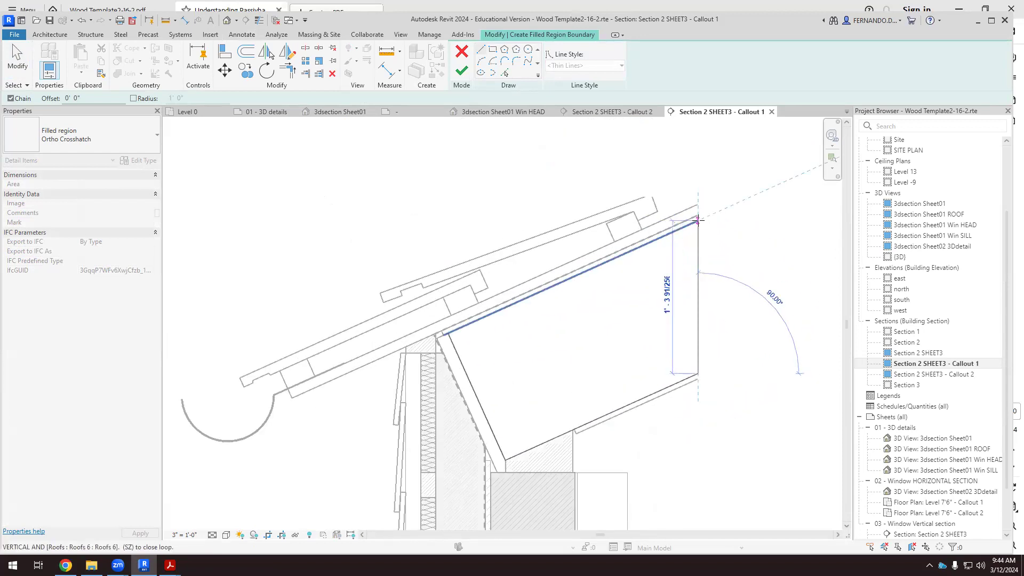
pyautogui.click(448, 333)
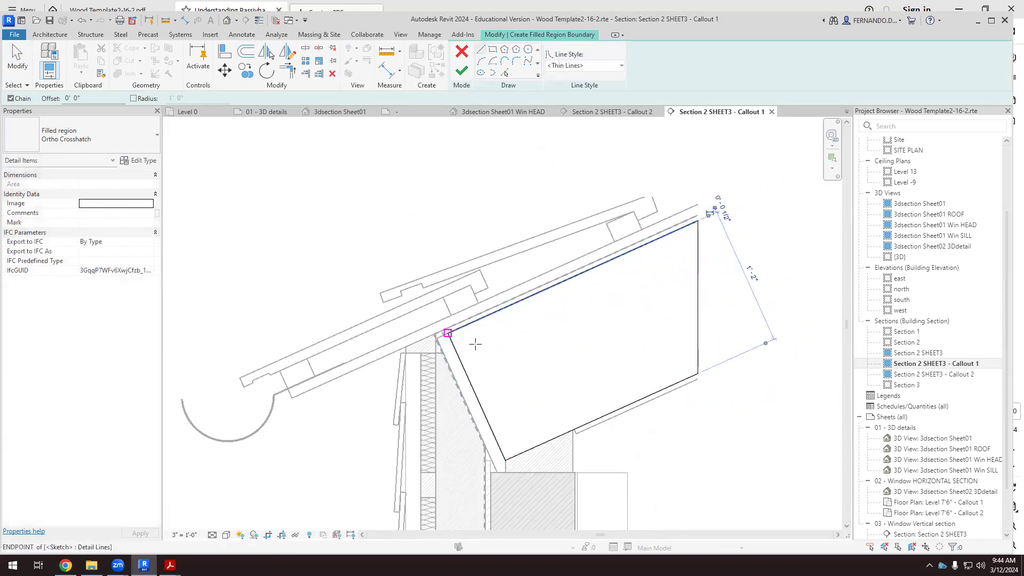
pyautogui.click(23, 72)
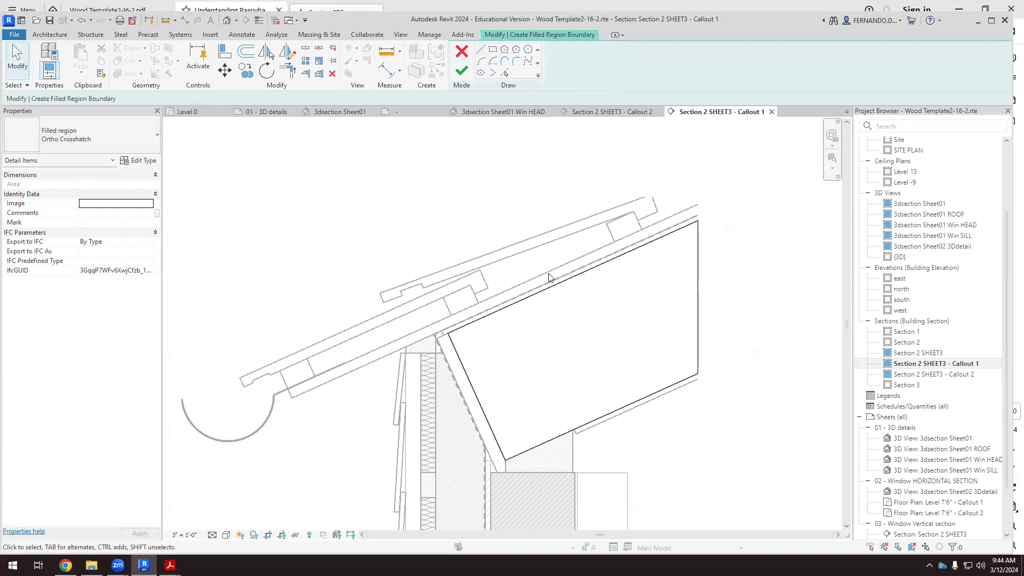
pyautogui.click(462, 70)
pyautogui.scroll(-2, 537, 239)
pyautogui.click(666, 369)
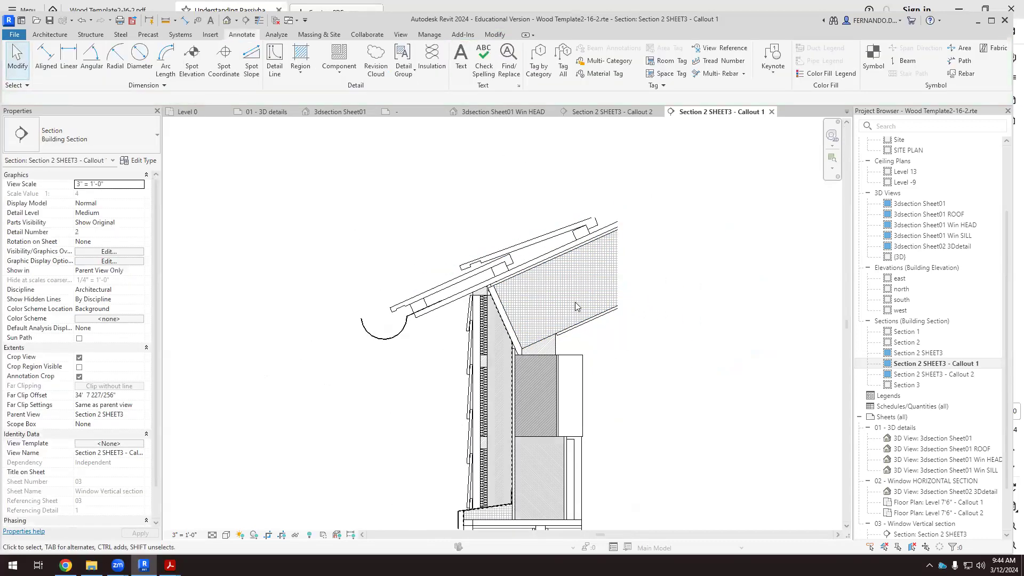
pyautogui.scroll(2, 511, 359)
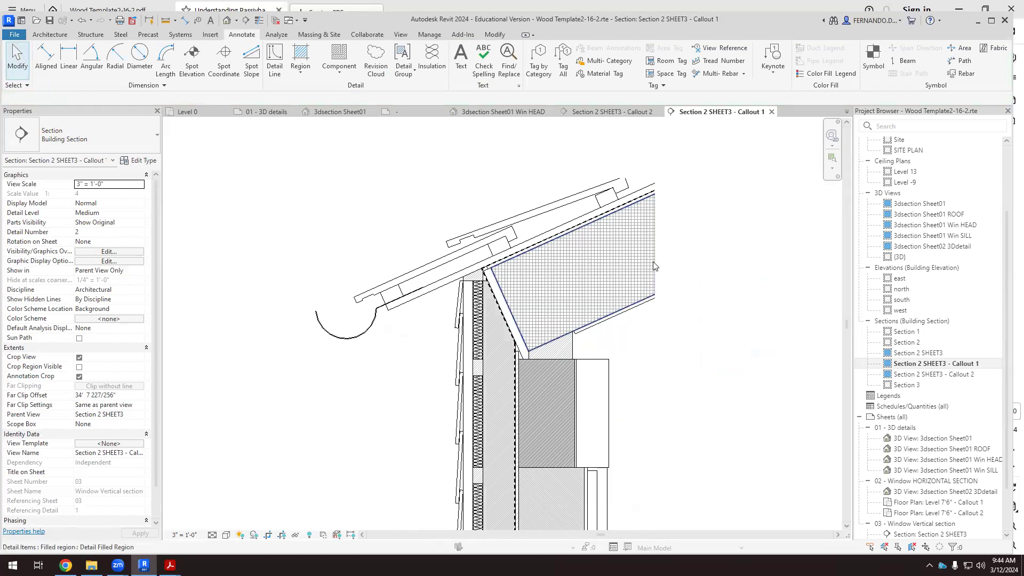
# Override the roof cavity filled region's surface background pattern to Solid fill in this view.
pyautogui.click(655, 265)
pyautogui.rightClick(623, 256)
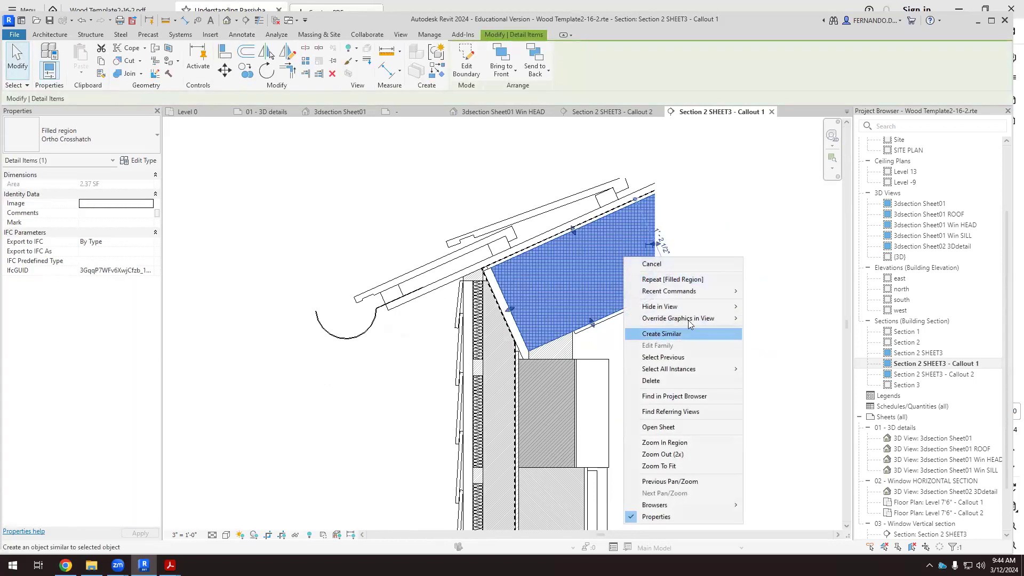
pyautogui.moveTo(727, 322)
pyautogui.click(774, 318)
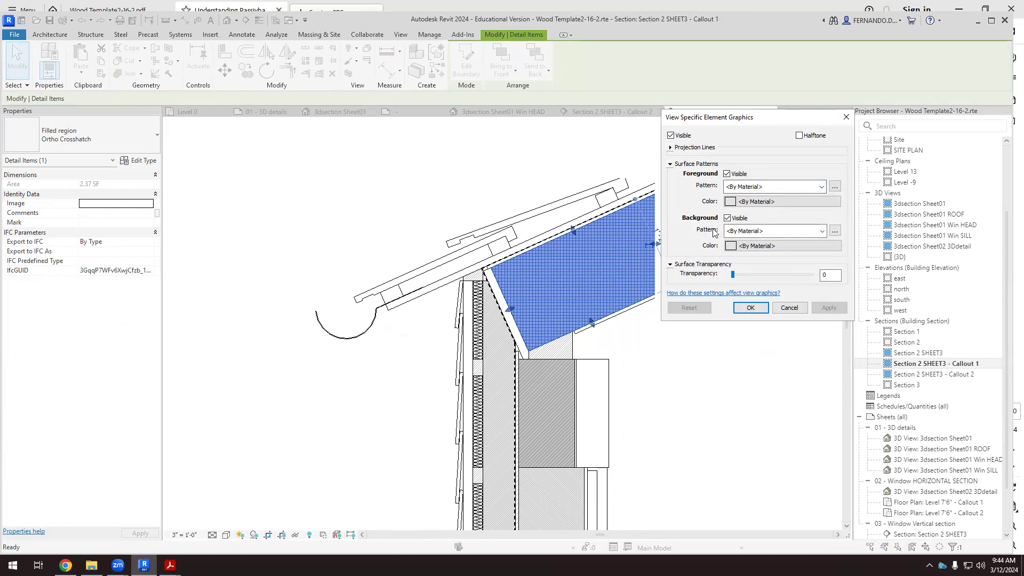
pyautogui.click(822, 231)
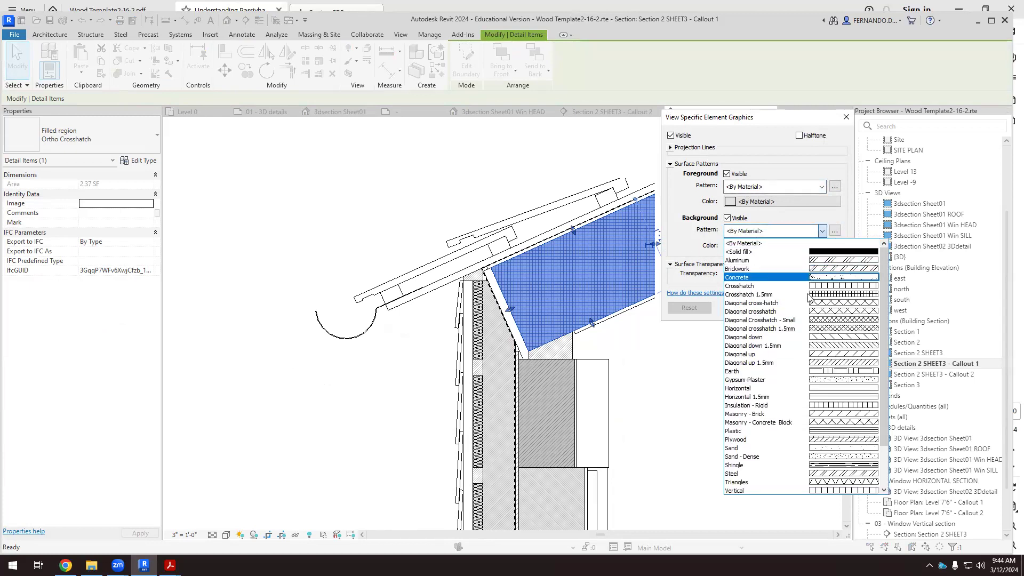
pyautogui.click(840, 252)
# Set the roof cavity region's surface background color to RGB 225-225-225.
pyautogui.click(832, 246)
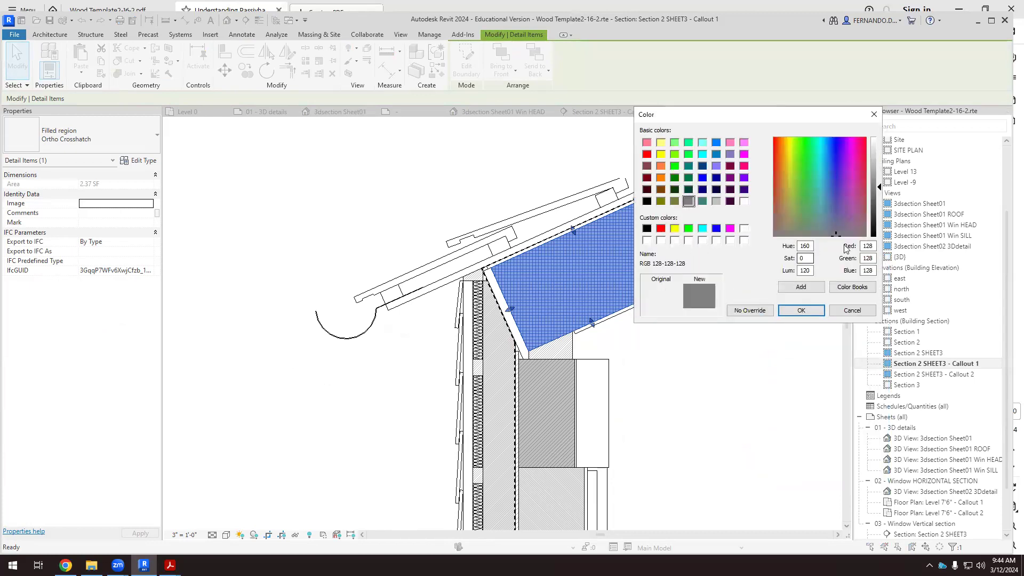
pyautogui.moveTo(873, 246); pyautogui.dragTo(849, 248)
pyautogui.write('225')
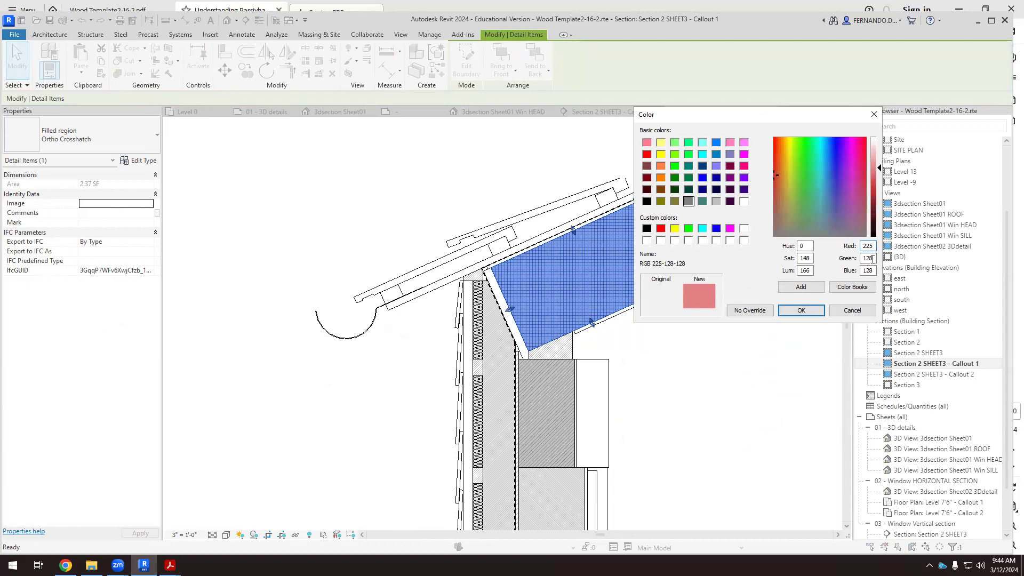
pyautogui.moveTo(872, 258); pyautogui.dragTo(862, 272)
pyautogui.write('225225')
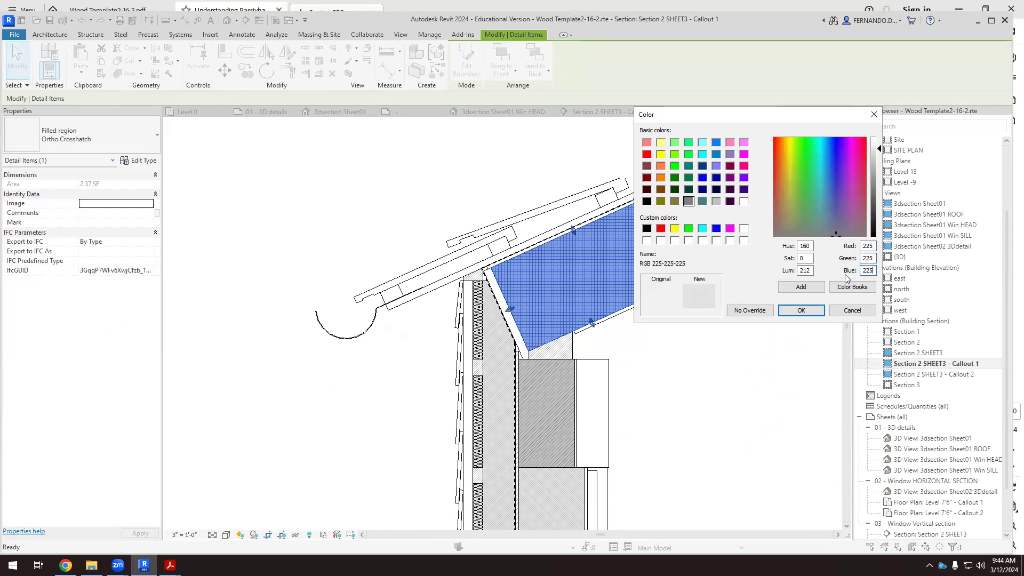
pyautogui.click(807, 312)
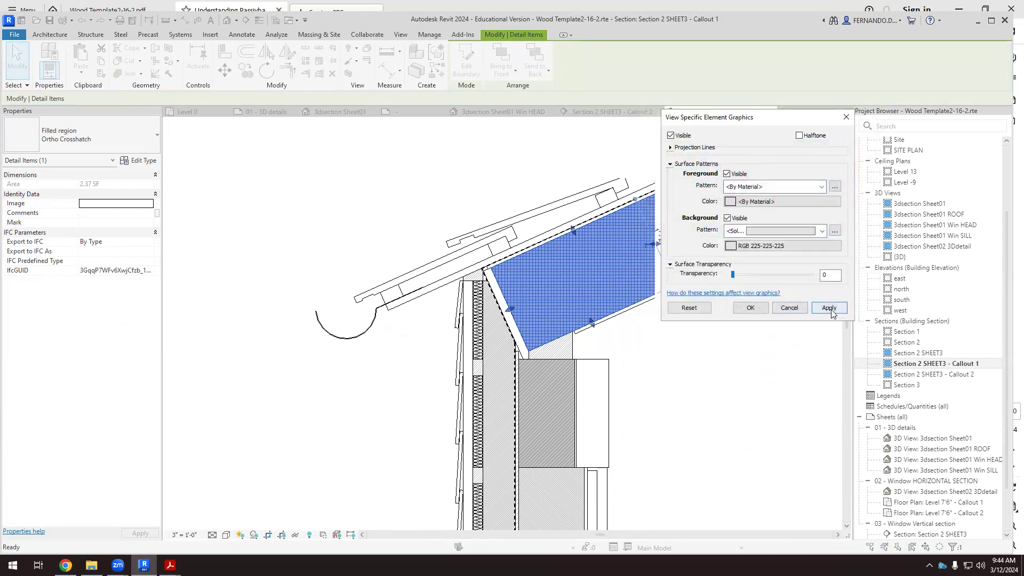
# Set the roof cavity region's surface foreground pattern to Diagonal up 1.5mm with color RGB 128-128-128, apply the overrides and deselect it.
pyautogui.click(810, 191)
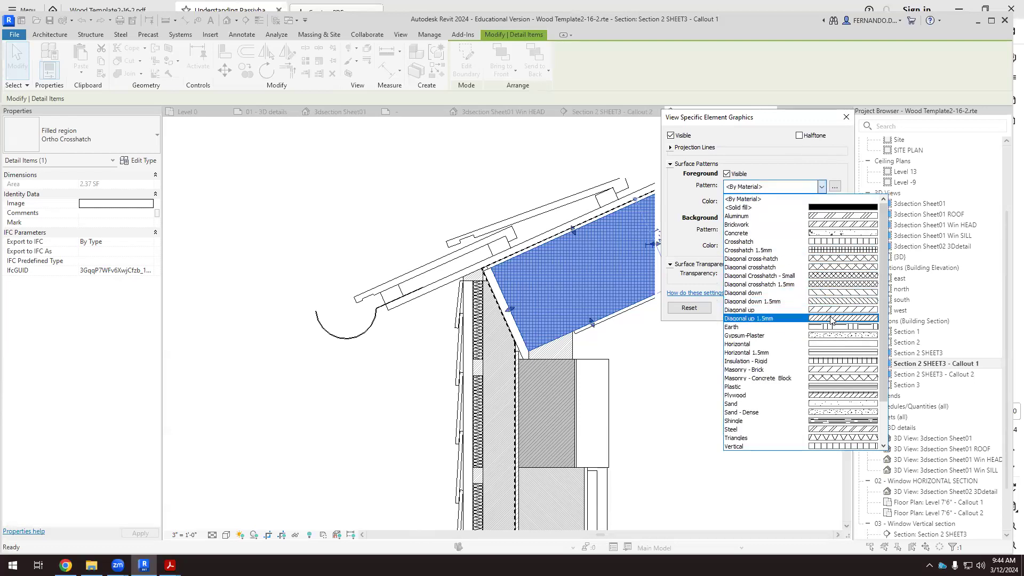
pyautogui.click(831, 319)
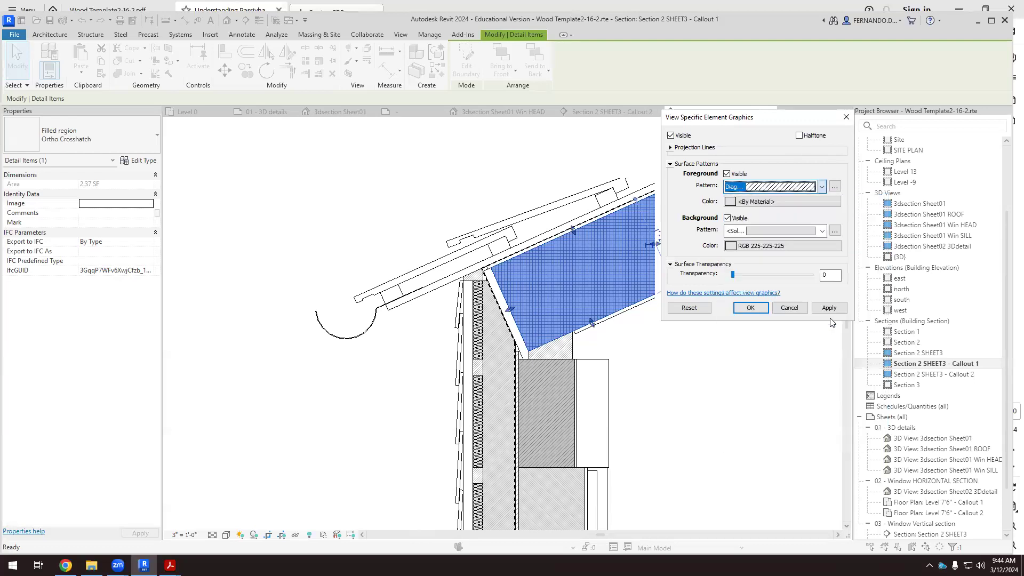
pyautogui.click(730, 201)
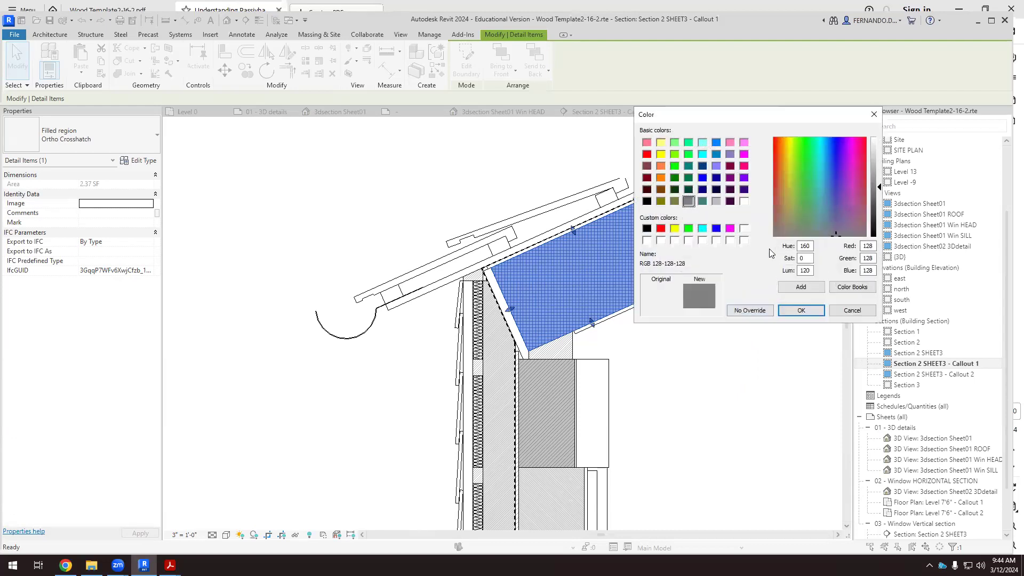
pyautogui.click(803, 311)
pyautogui.click(828, 306)
pyautogui.click(750, 305)
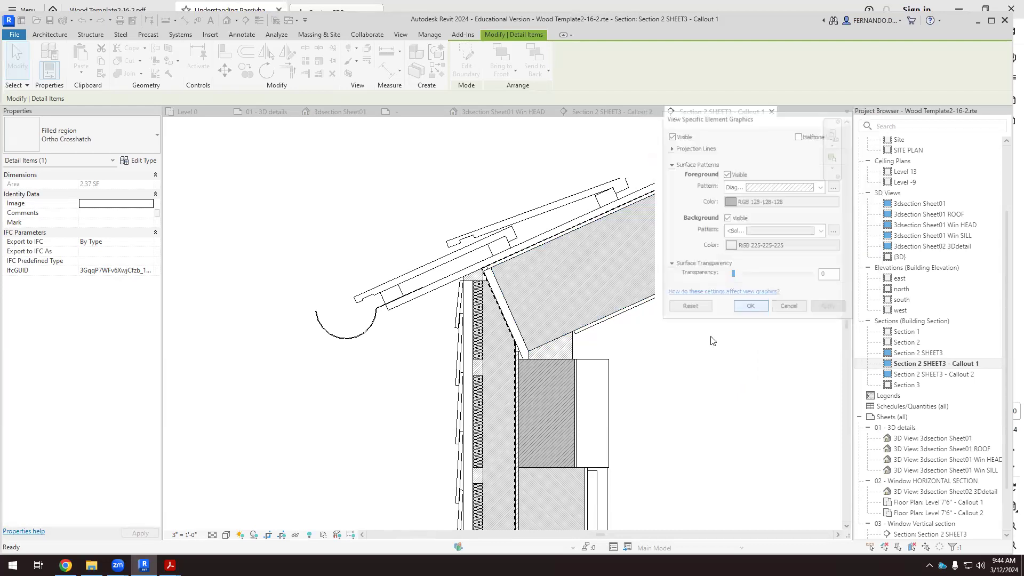
pyautogui.click(679, 389)
pyautogui.scroll(-1, 553, 285)
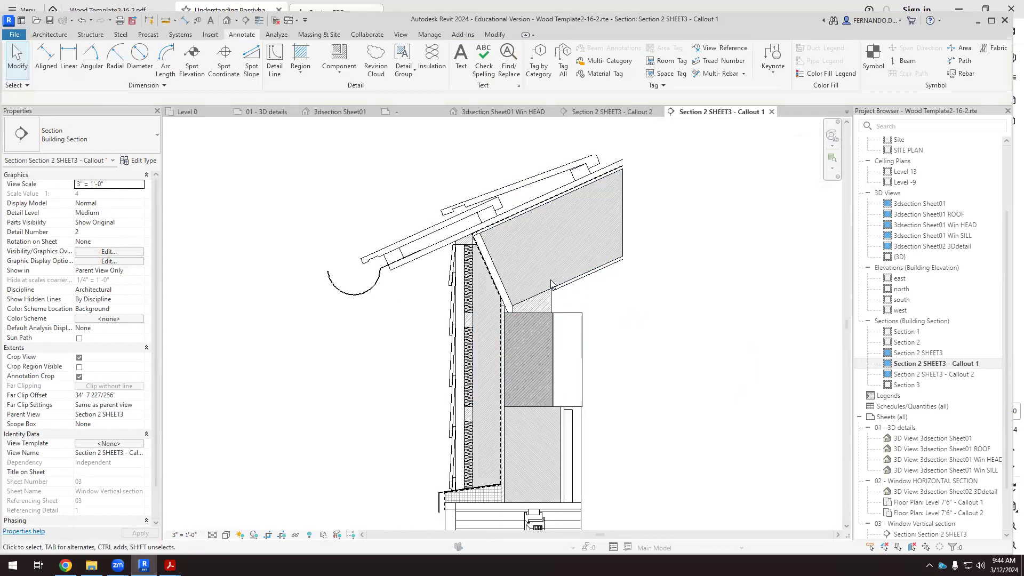
pyautogui.scroll(2, 553, 283)
pyautogui.scroll(2, 456, 219)
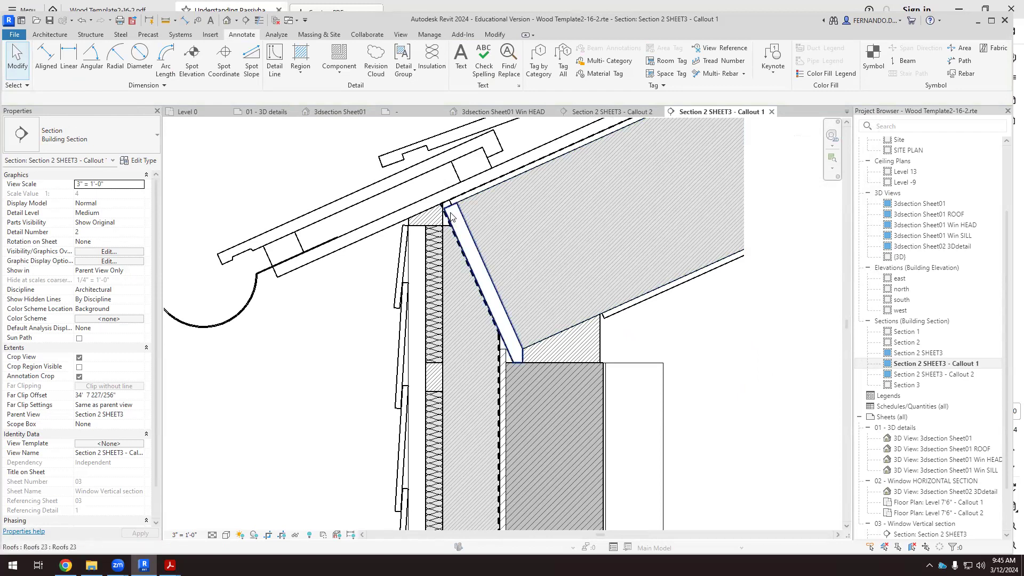
pyautogui.scroll(1, 464, 249)
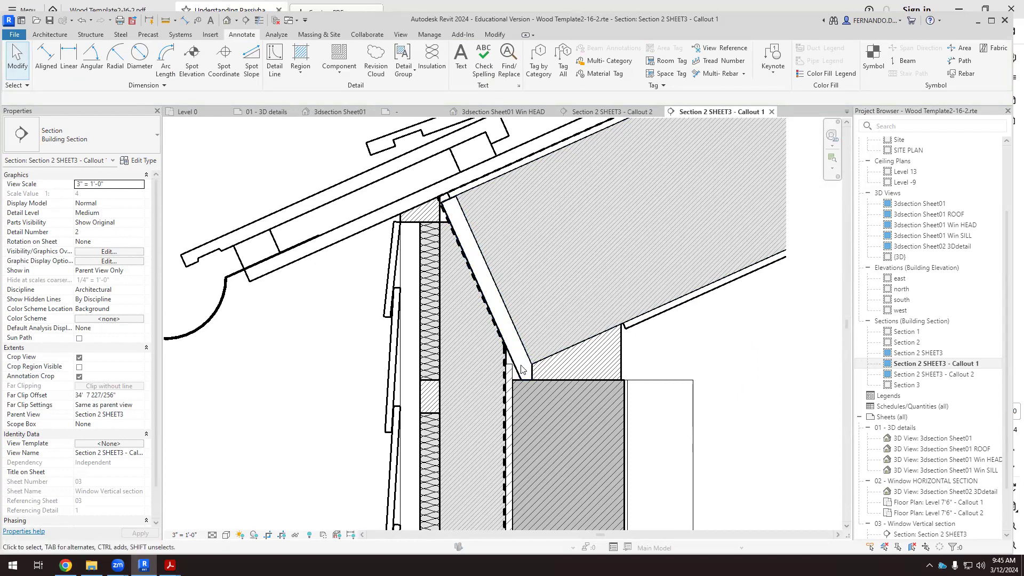
# Override the slanted roof board between the waterproof membrane and the roof cavity with a Diagonal down 1.5mm cut foreground pattern in this view.
pyautogui.click(519, 370)
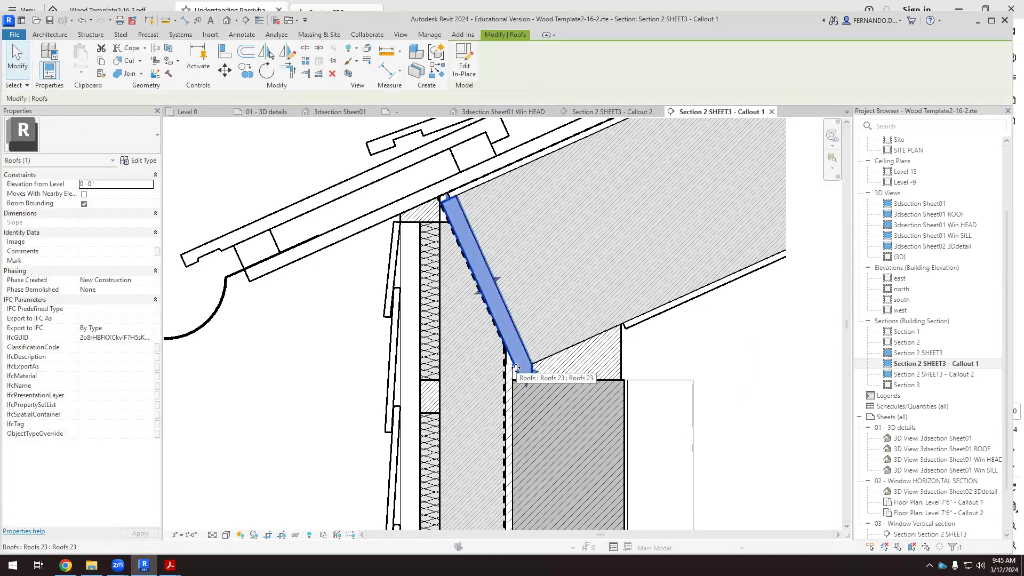
pyautogui.rightClick(596, 159)
pyautogui.moveTo(610, 160)
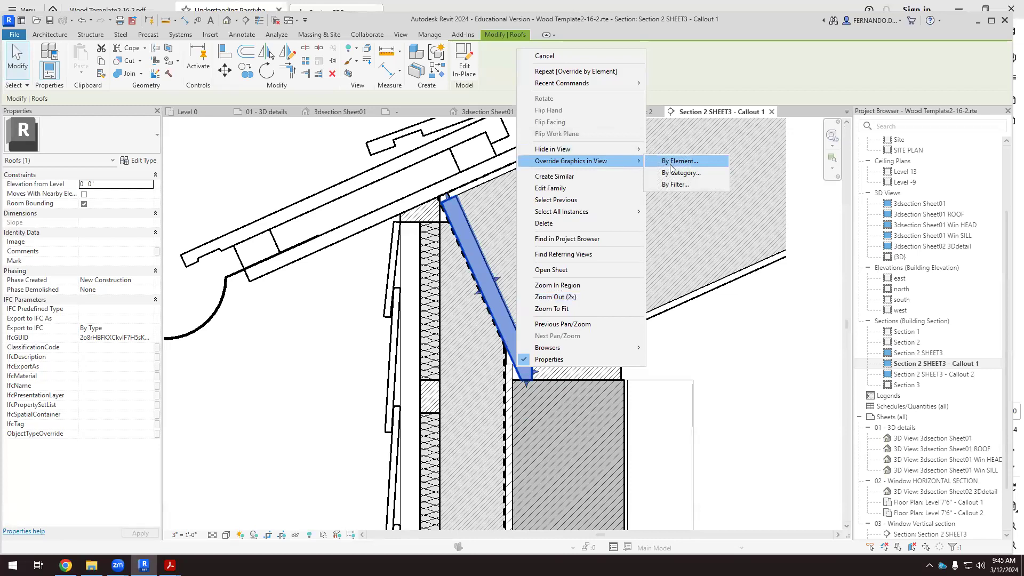
pyautogui.click(671, 164)
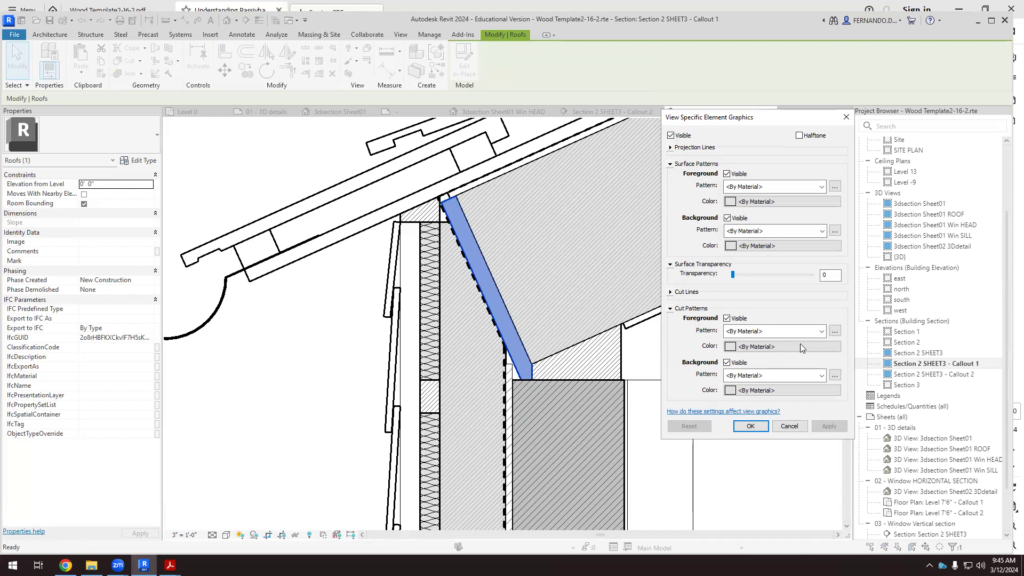
pyautogui.click(821, 332)
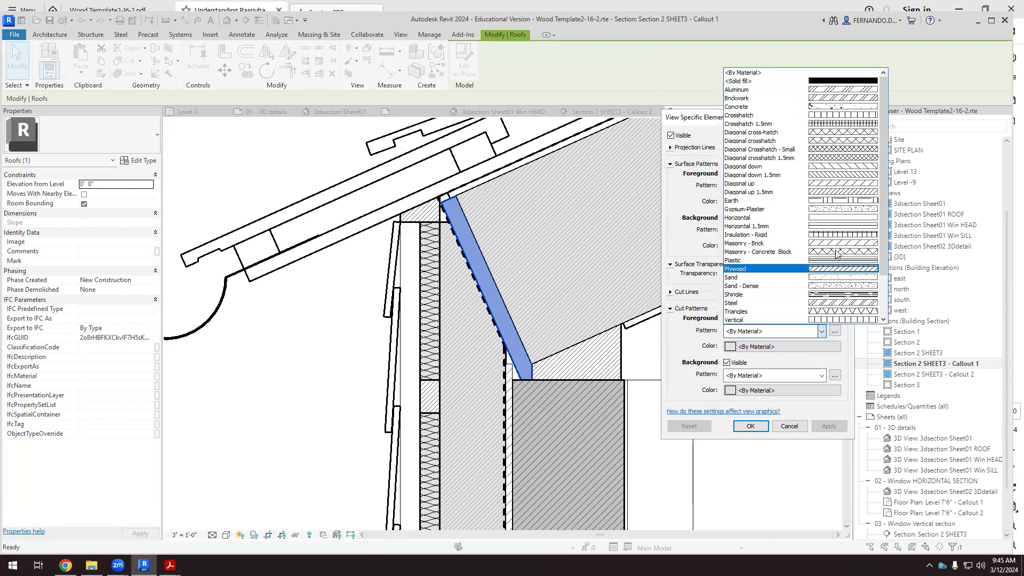
pyautogui.click(844, 176)
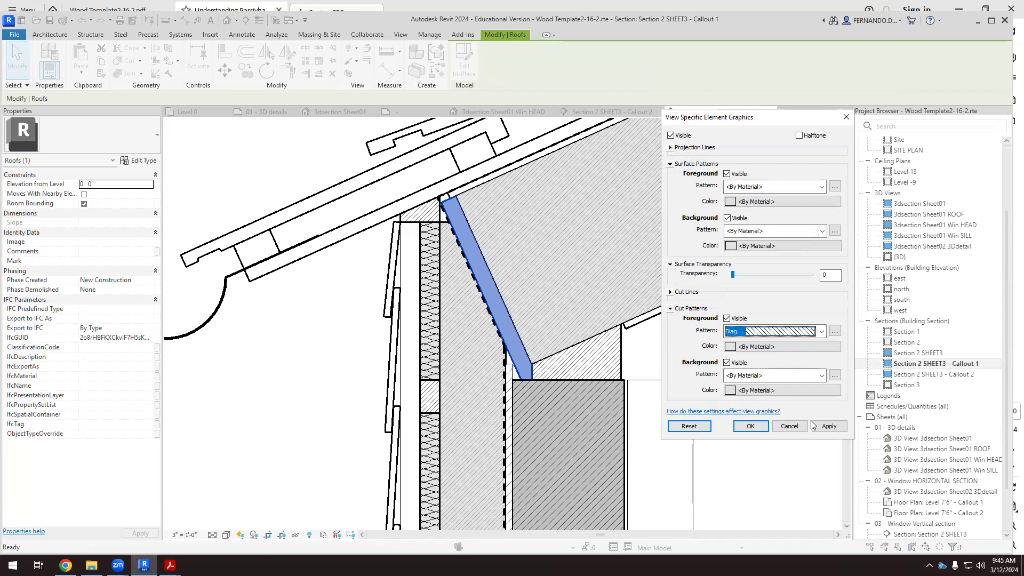
pyautogui.click(827, 426)
pyautogui.click(751, 426)
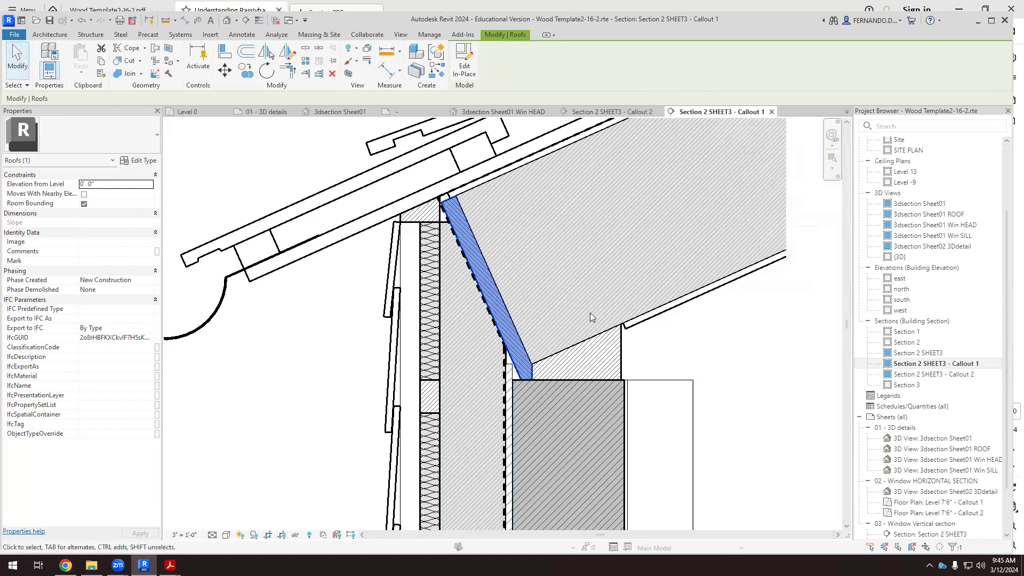
pyautogui.scroll(-3, 587, 320)
pyautogui.click(740, 365)
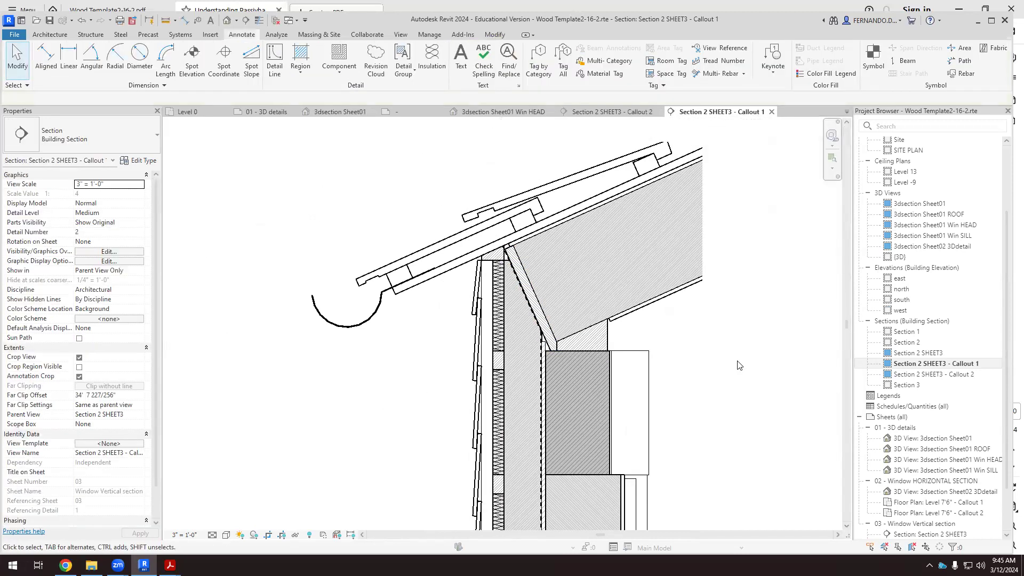
# Override the three roof battens beneath the roof covering with a Diagonal down 1.5mm cut foreground pattern in this view and deselect them.
pyautogui.scroll(-2, 489, 290)
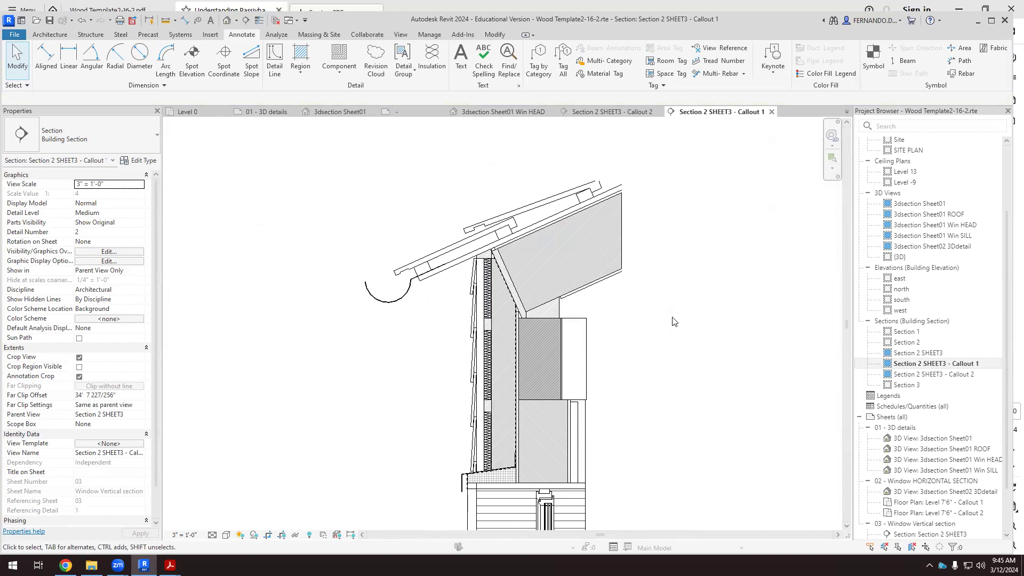
pyautogui.scroll(2, 517, 220)
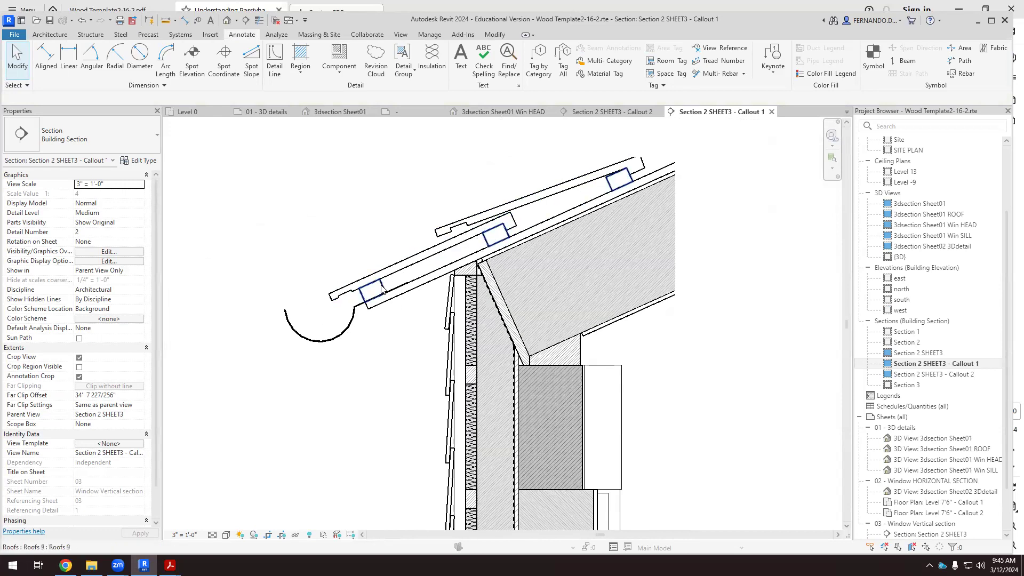
pyautogui.click(459, 264)
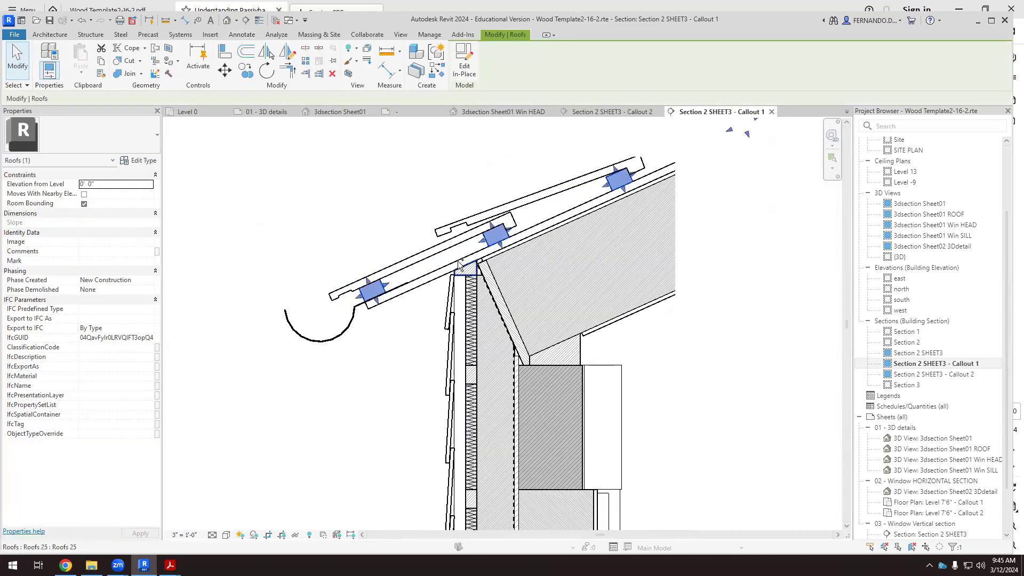
pyautogui.rightClick(503, 238)
pyautogui.moveTo(608, 347)
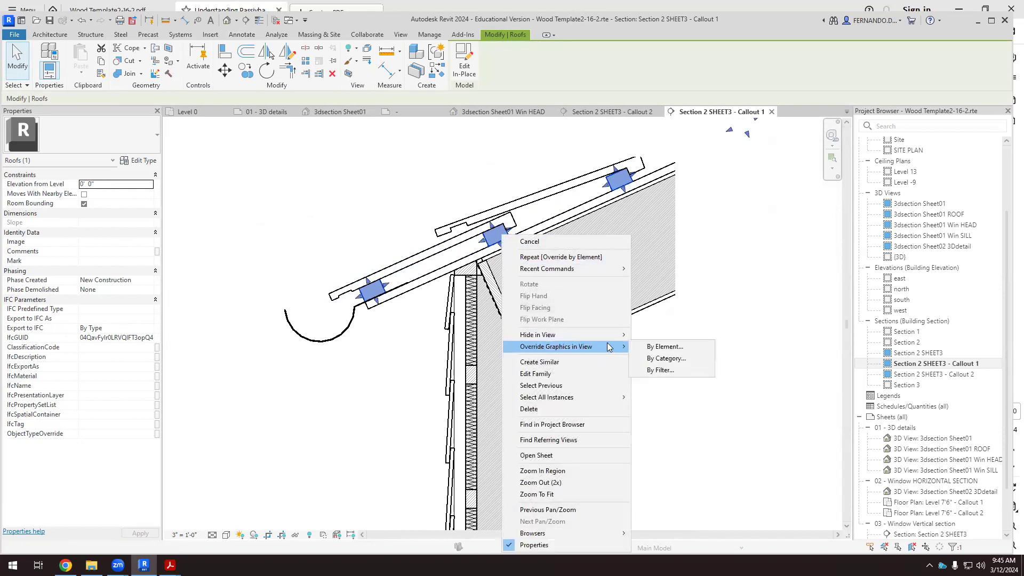
pyautogui.click(669, 347)
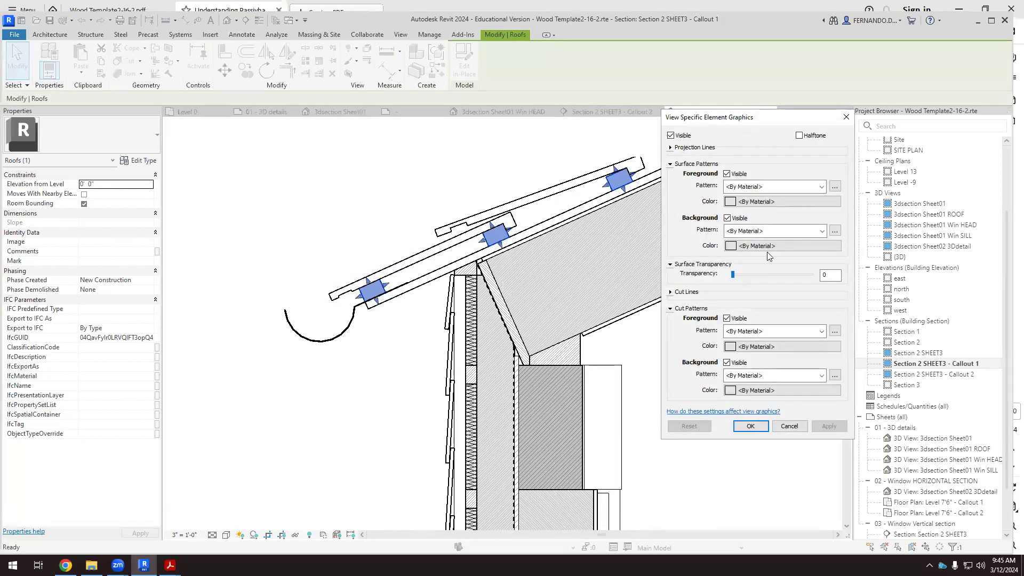
pyautogui.click(821, 331)
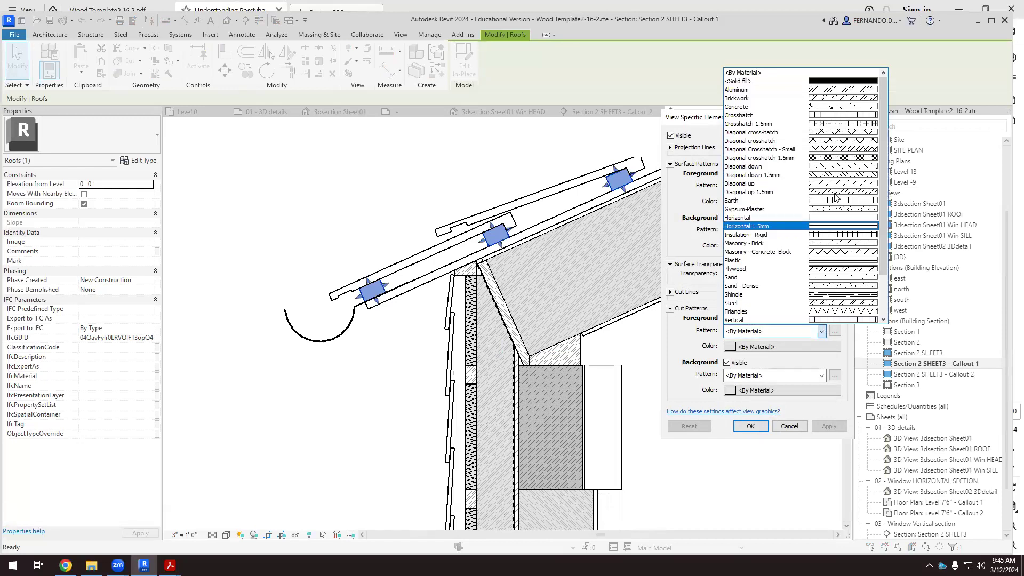
pyautogui.click(844, 176)
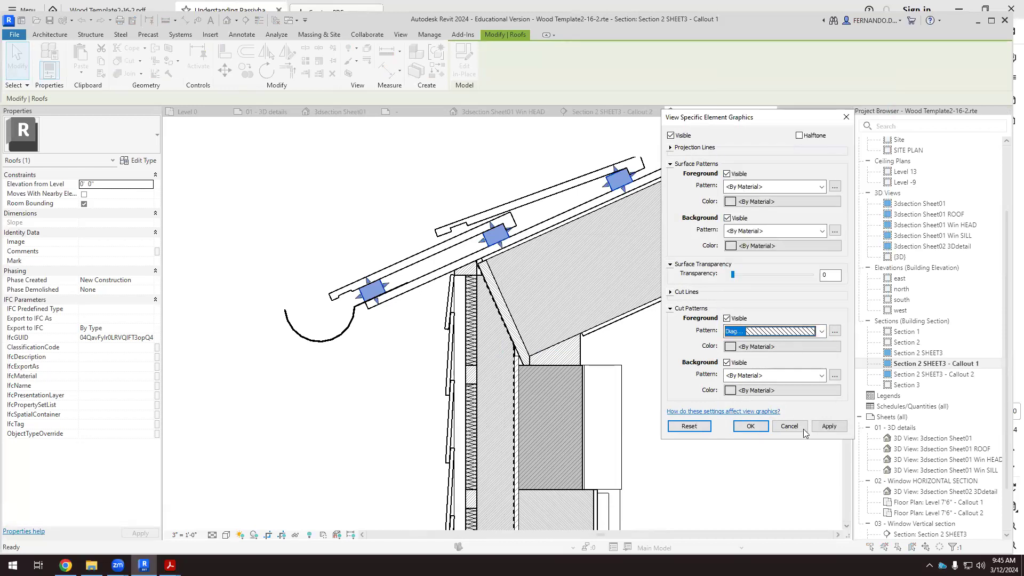
pyautogui.click(829, 430)
pyautogui.click(750, 426)
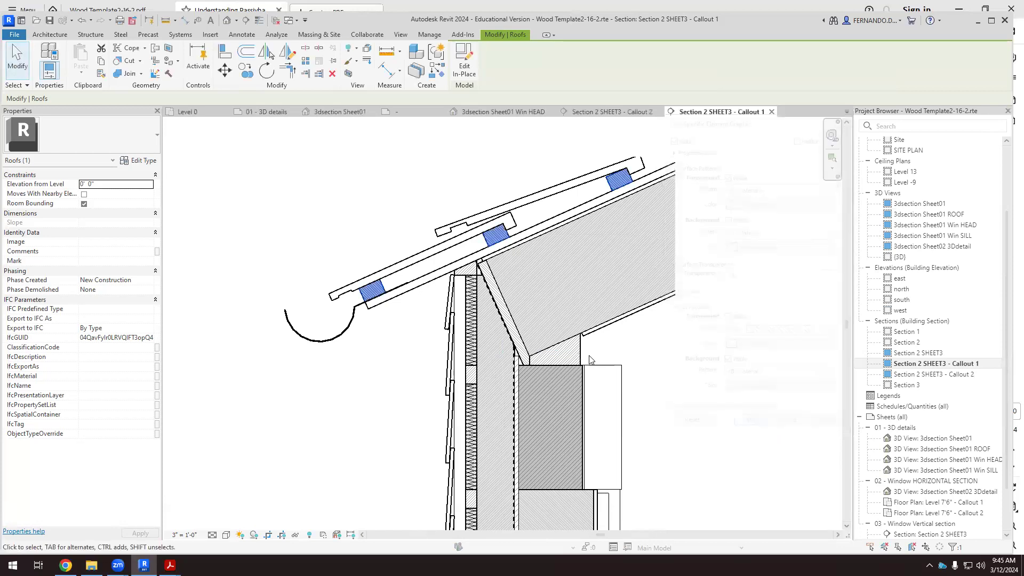
pyautogui.click(706, 344)
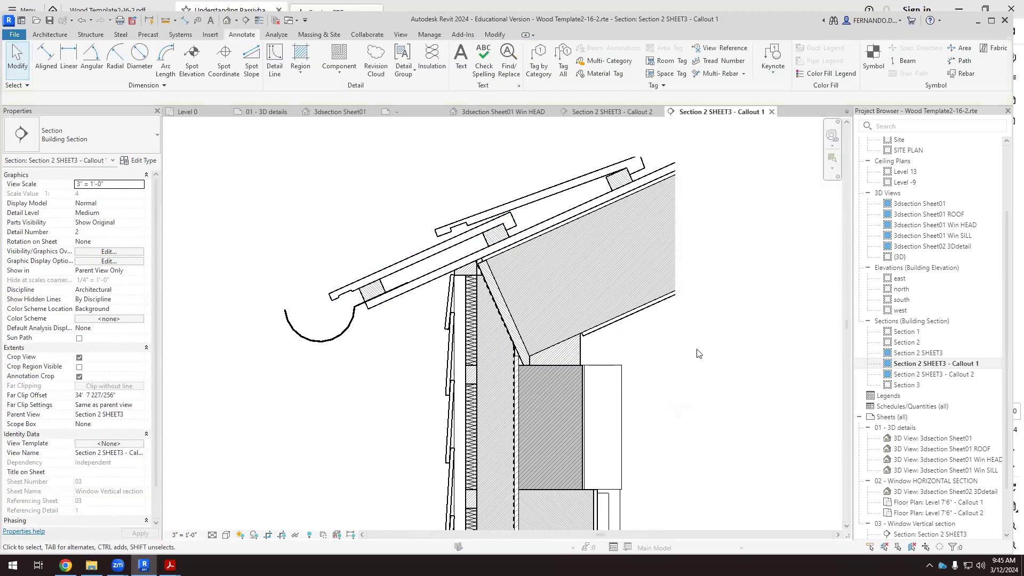
pyautogui.scroll(-2, 614, 322)
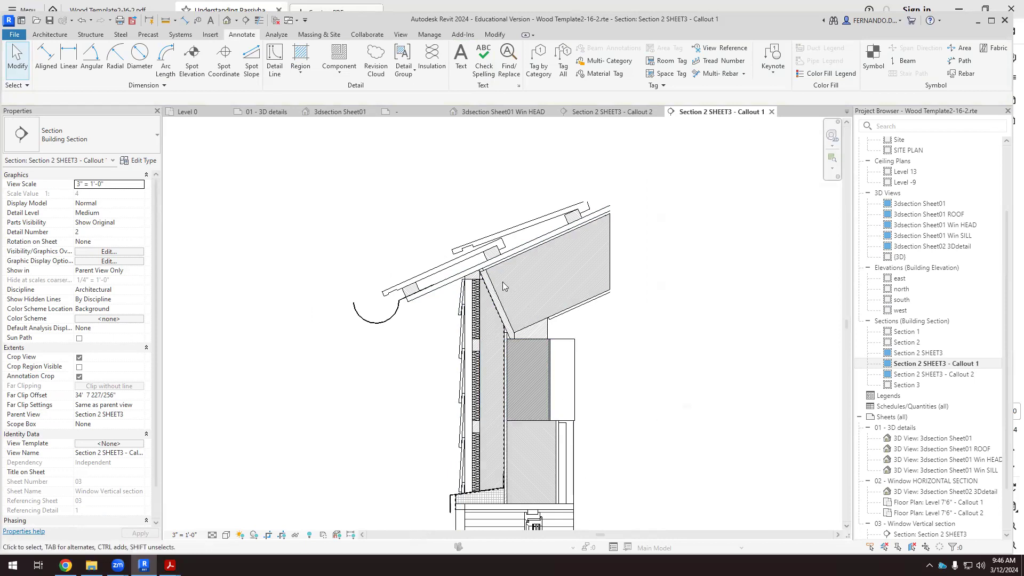
pyautogui.scroll(-2, 502, 281)
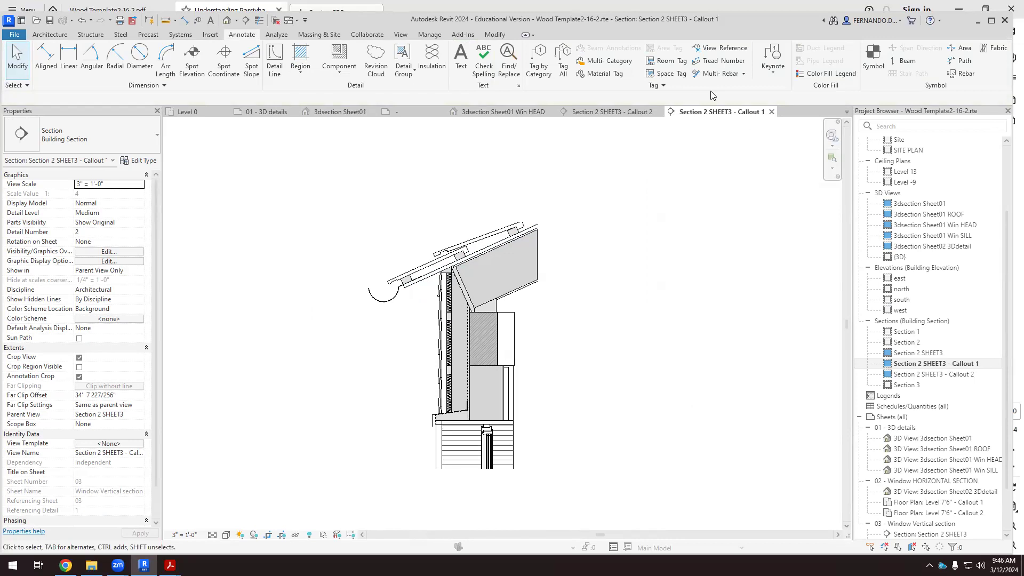